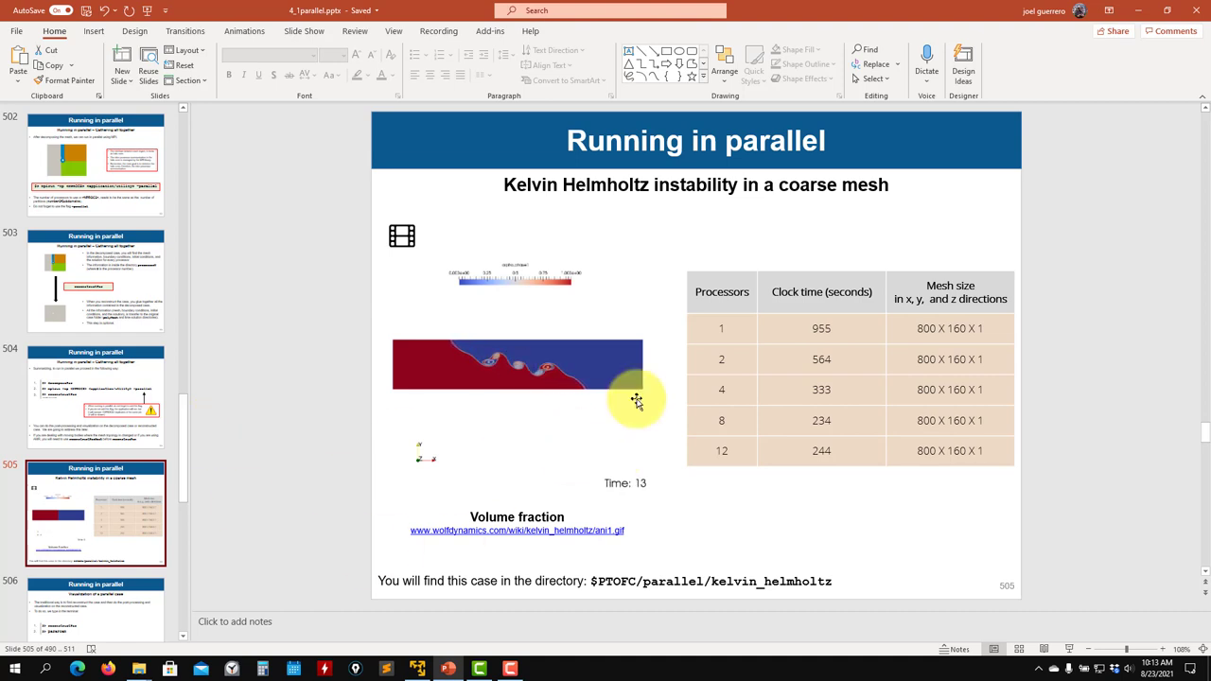
Switch from the presentation to the virtual machine's file manager and open the parallel/kelvin_helmotz_natural case folder.
{"action": "left_click", "coordinate": [1138, 11]}
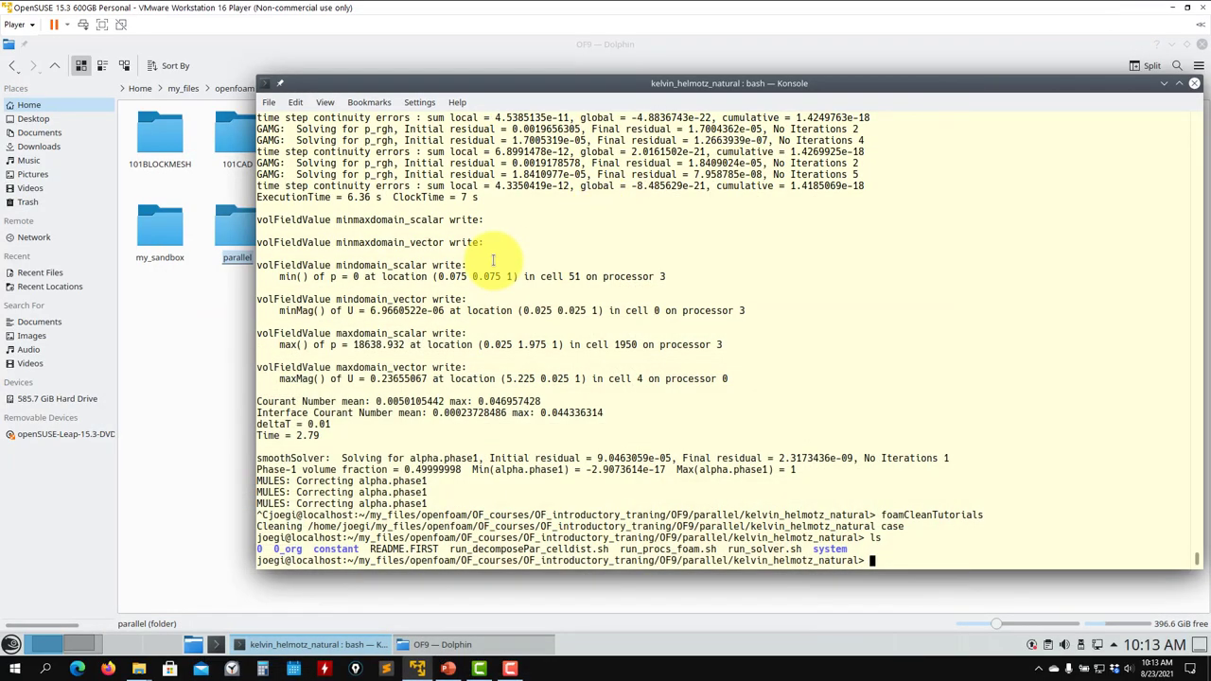
{"action": "left_click", "coordinate": [152, 312]}
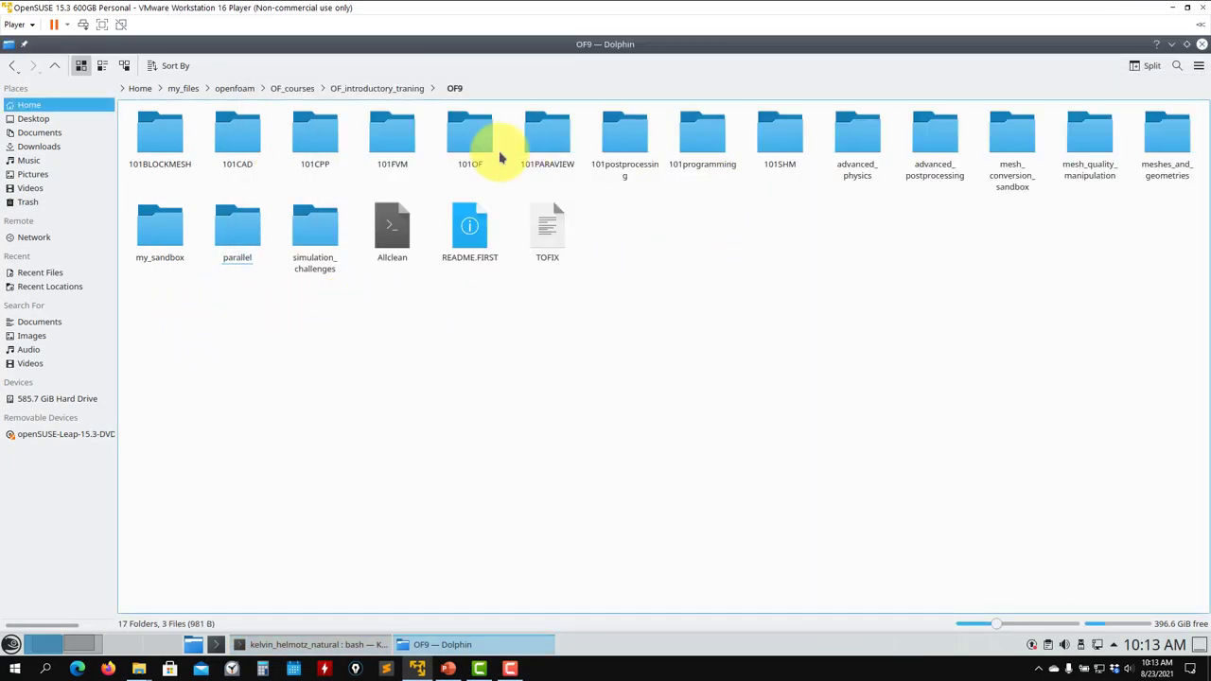
{"action": "left_click", "coordinate": [237, 250]}
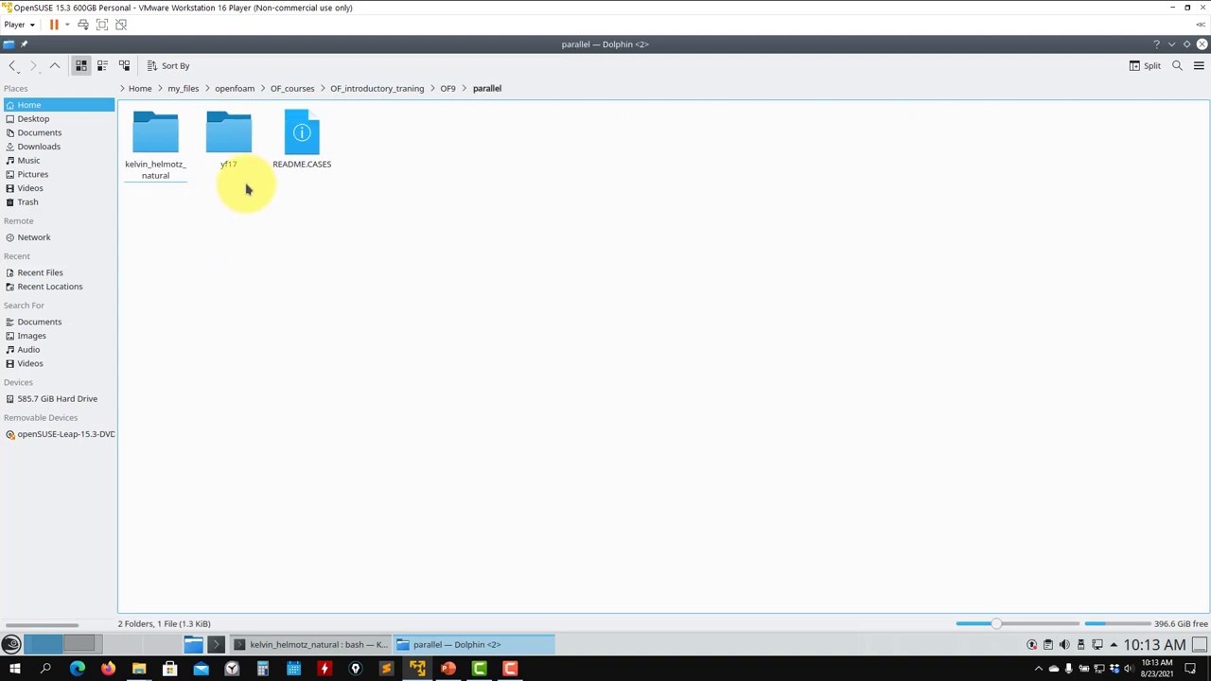
{"action": "left_click", "coordinate": [159, 153]}
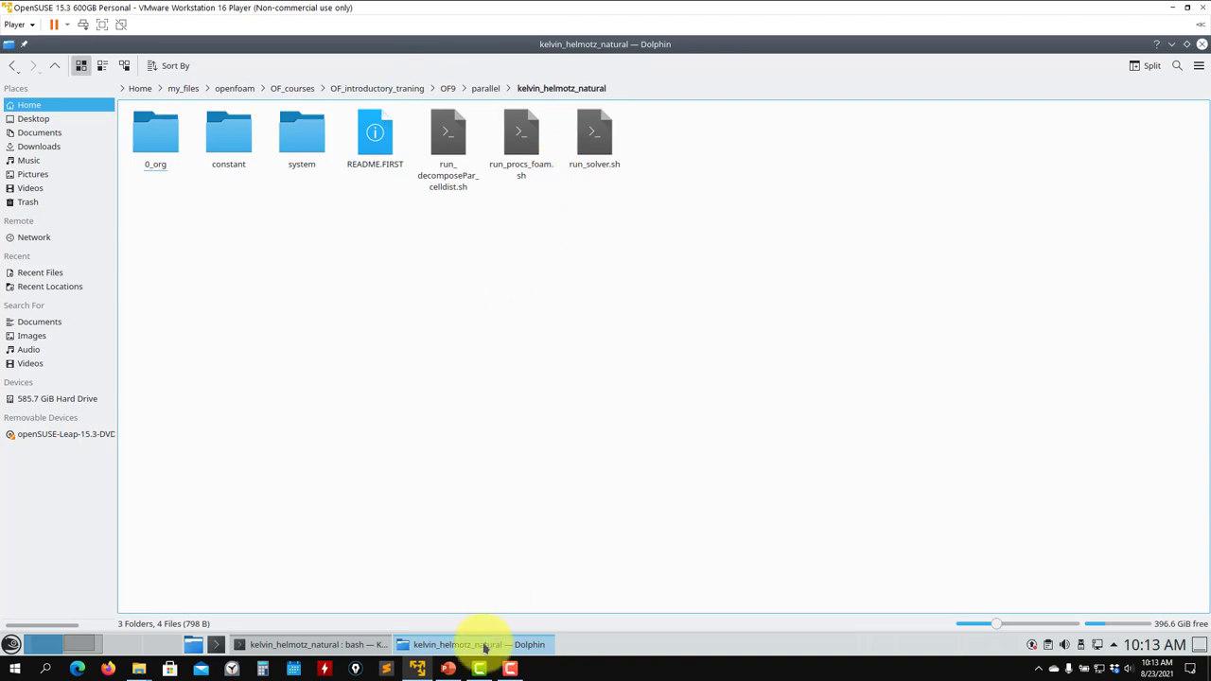
Switch to PowerPoint and look through the slides on decomposing big meshes, utilities that run in parallel, and visualization of a parallel case.
{"action": "left_click", "coordinate": [448, 670]}
{"action": "scroll", "coordinate": [118, 460], "scroll_direction": "down", "scroll_amount": 5}
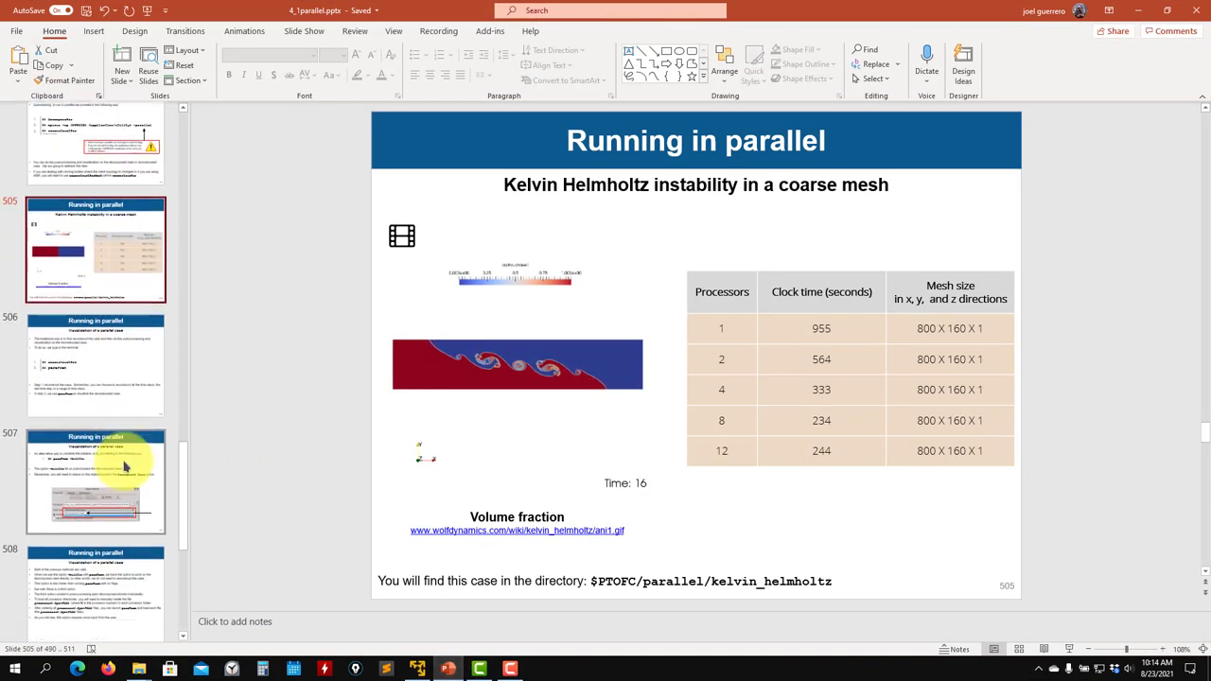
{"action": "left_click", "coordinate": [100, 363]}
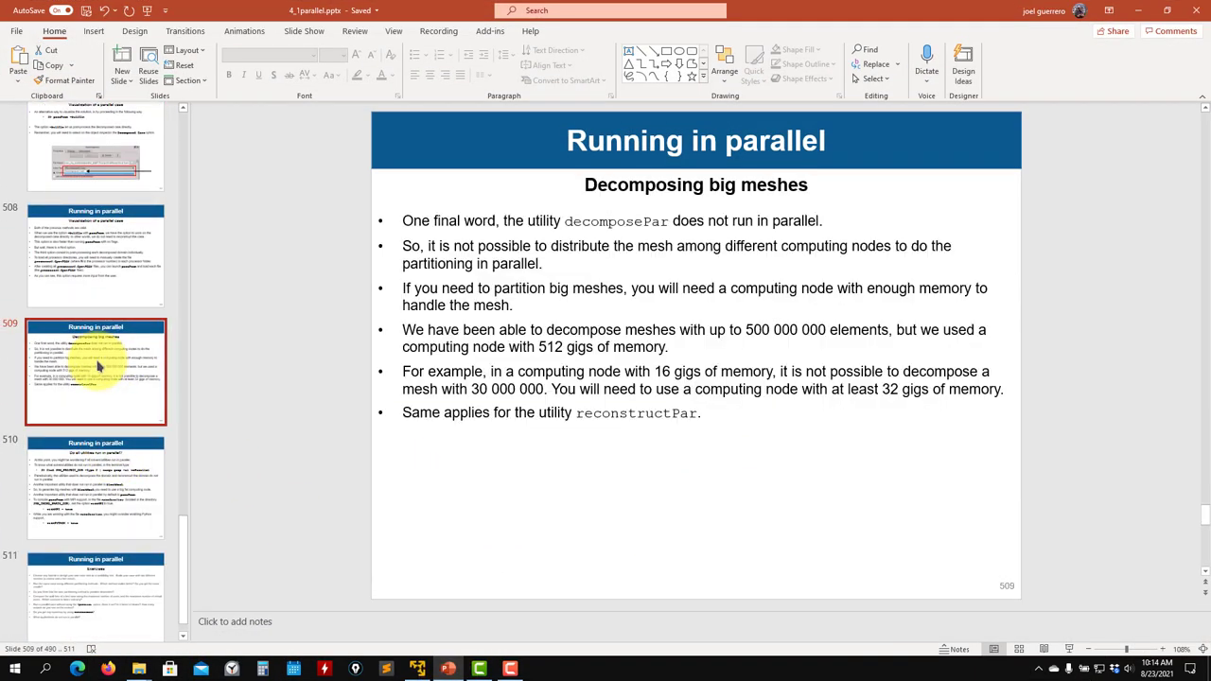
{"action": "scroll", "coordinate": [99, 367], "scroll_direction": "down", "scroll_amount": 1}
{"action": "left_click", "coordinate": [82, 413]}
{"action": "left_click", "coordinate": [90, 254]}
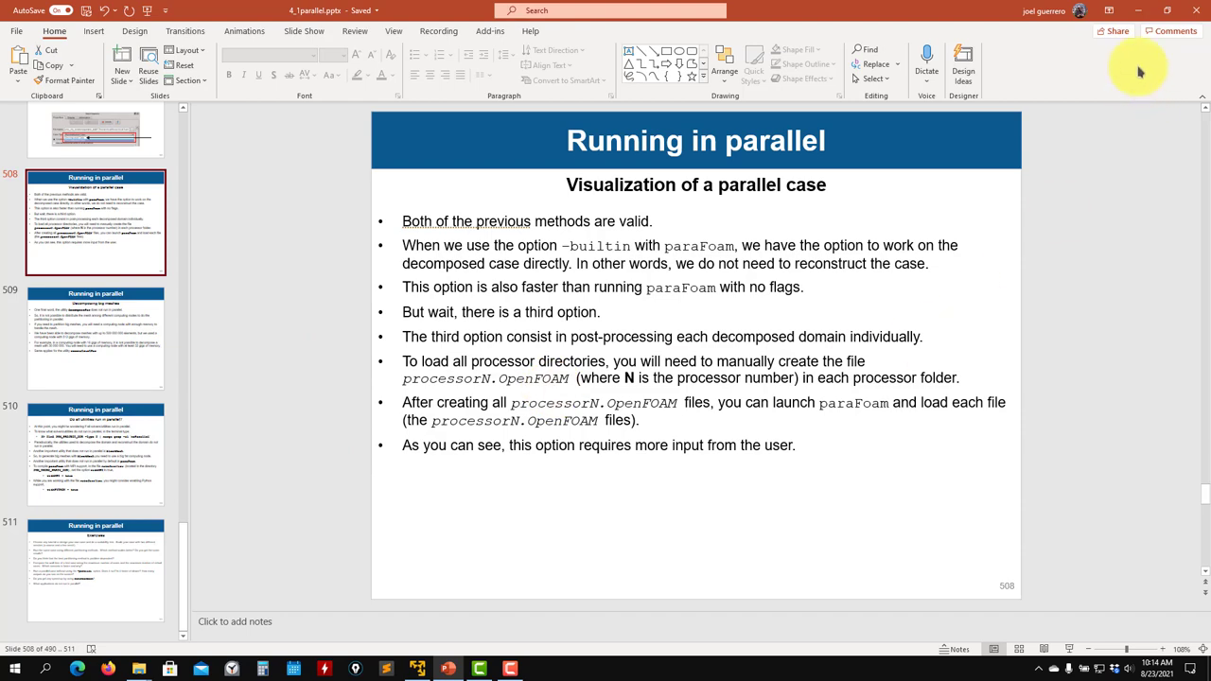
Return to the virtual machine, open run_solver.sh in the text editor and highlight the -parallel option in the mpirun line.
{"action": "left_click", "coordinate": [1139, 13]}
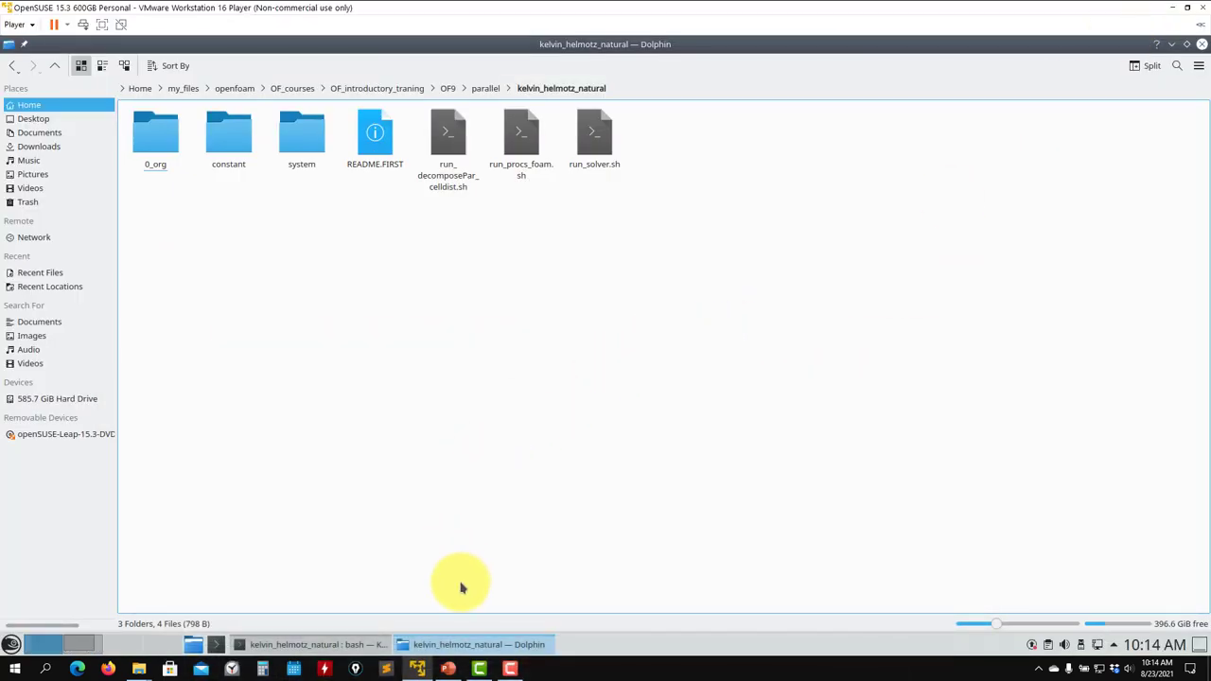
{"action": "left_click", "coordinate": [319, 644]}
{"action": "left_click", "coordinate": [319, 644]}
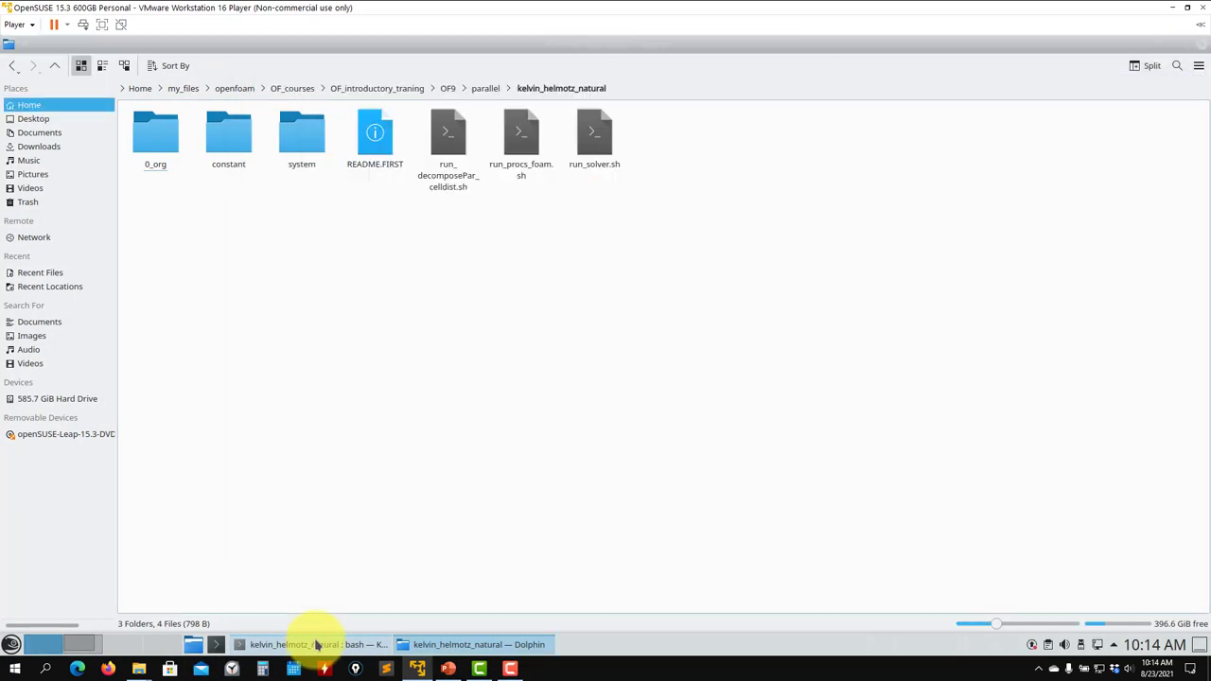
{"action": "right_click", "coordinate": [592, 156]}
{"action": "mouse_move", "coordinate": [744, 182]}
{"action": "left_click", "coordinate": [825, 223]}
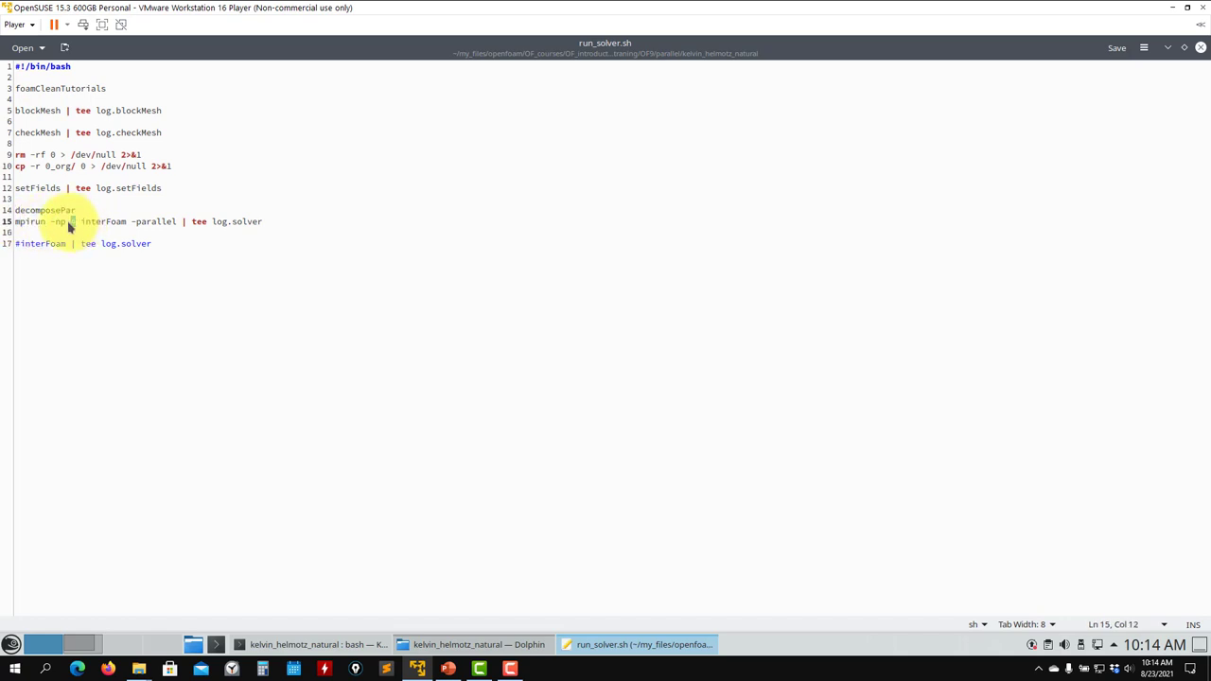
{"action": "left_click_drag", "start_coordinate": [82, 223], "coordinate": [172, 230]}
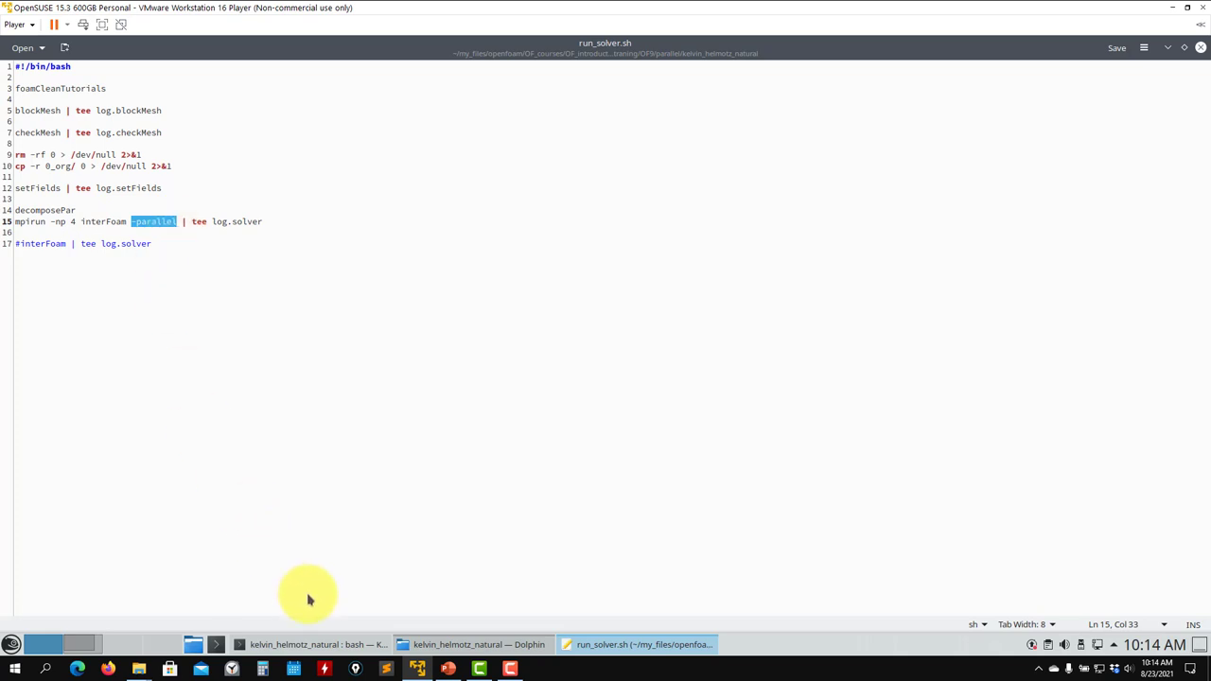
Open decomposeParDict from the case's system folder in the text editor and highlight the numberOfSubdomains value.
{"action": "left_click", "coordinate": [416, 643]}
{"action": "double_click", "coordinate": [302, 142]}
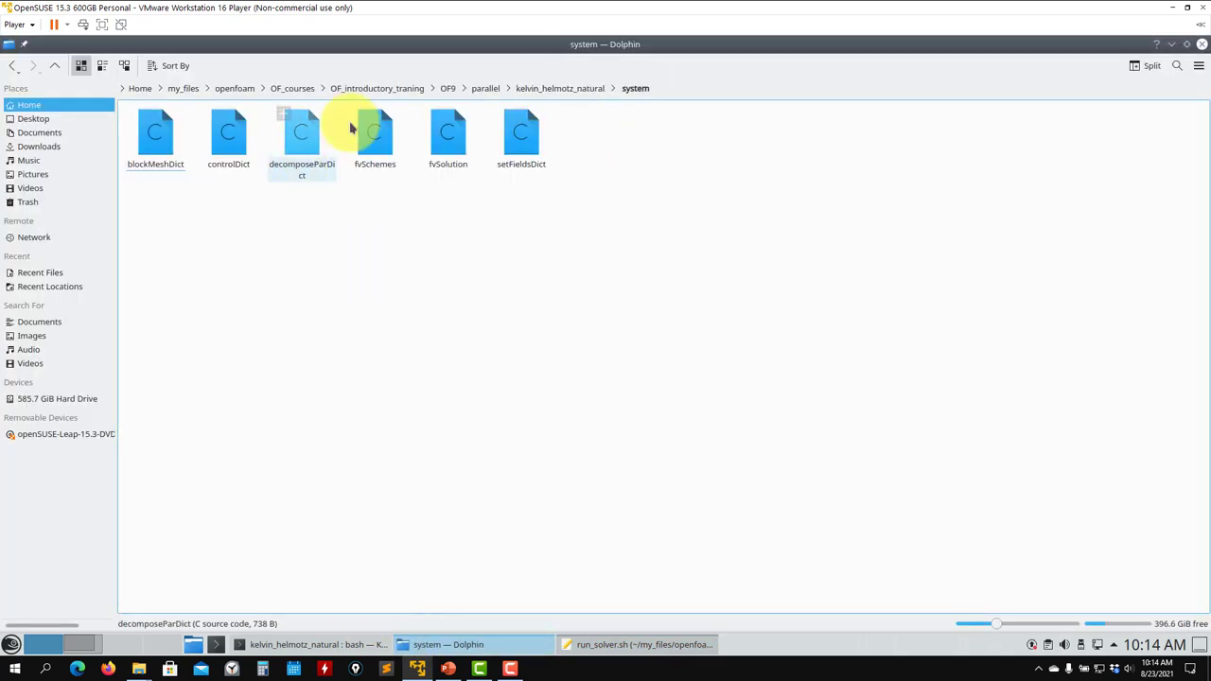
{"action": "left_click_drag", "start_coordinate": [412, 51], "coordinate": [422, 225]}
{"action": "left_click_drag", "start_coordinate": [287, 324], "coordinate": [387, 141]}
{"action": "left_click", "coordinate": [171, 176]}
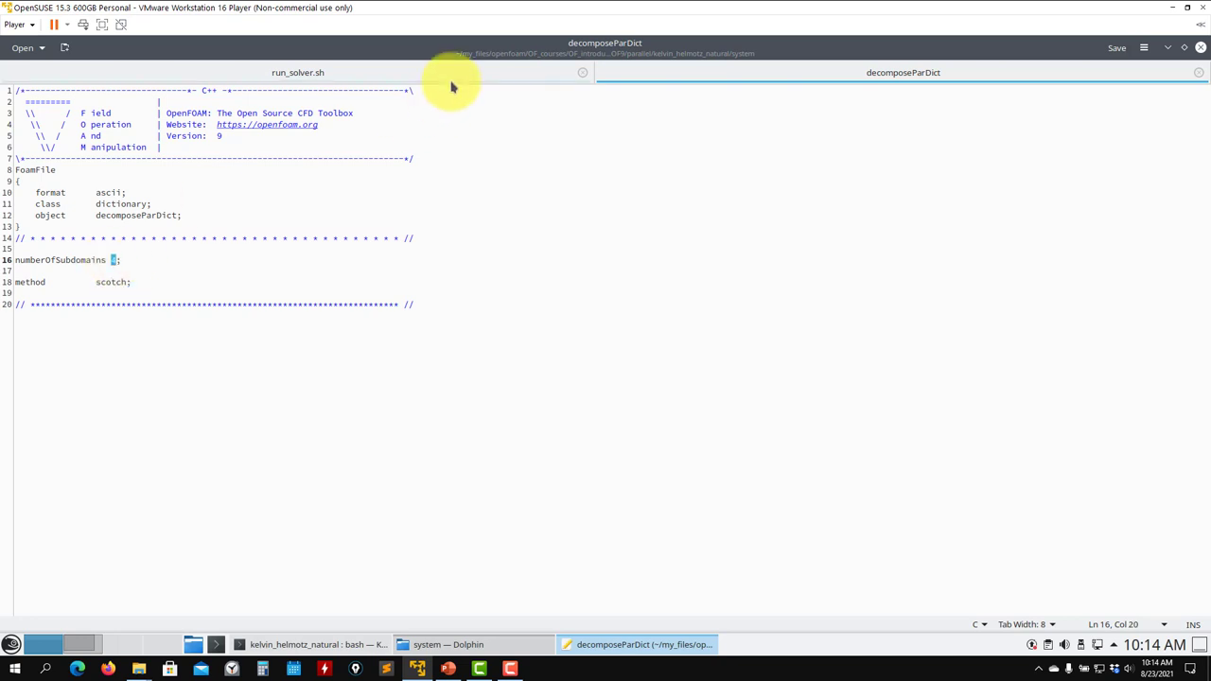
Try 40 for both numberOfSubdomains in decomposeParDict and the mpirun process count in run_solver.sh, reverting both edits.
{"action": "left_click", "coordinate": [378, 75]}
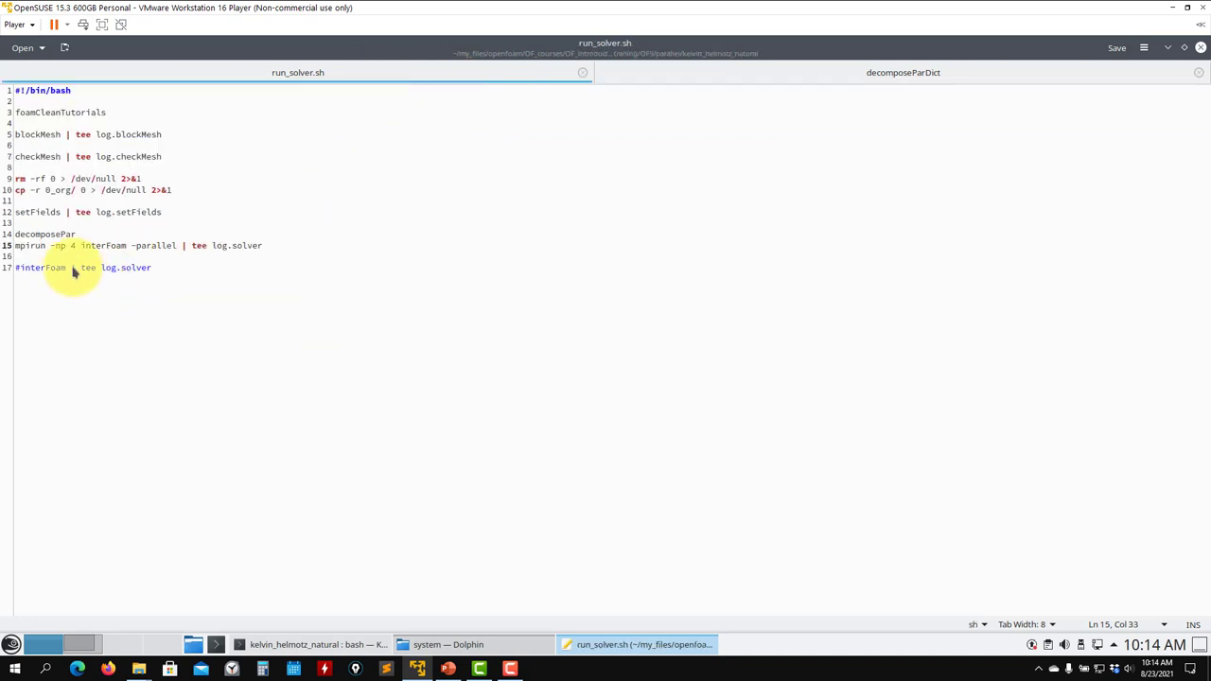
{"action": "left_click", "coordinate": [795, 75]}
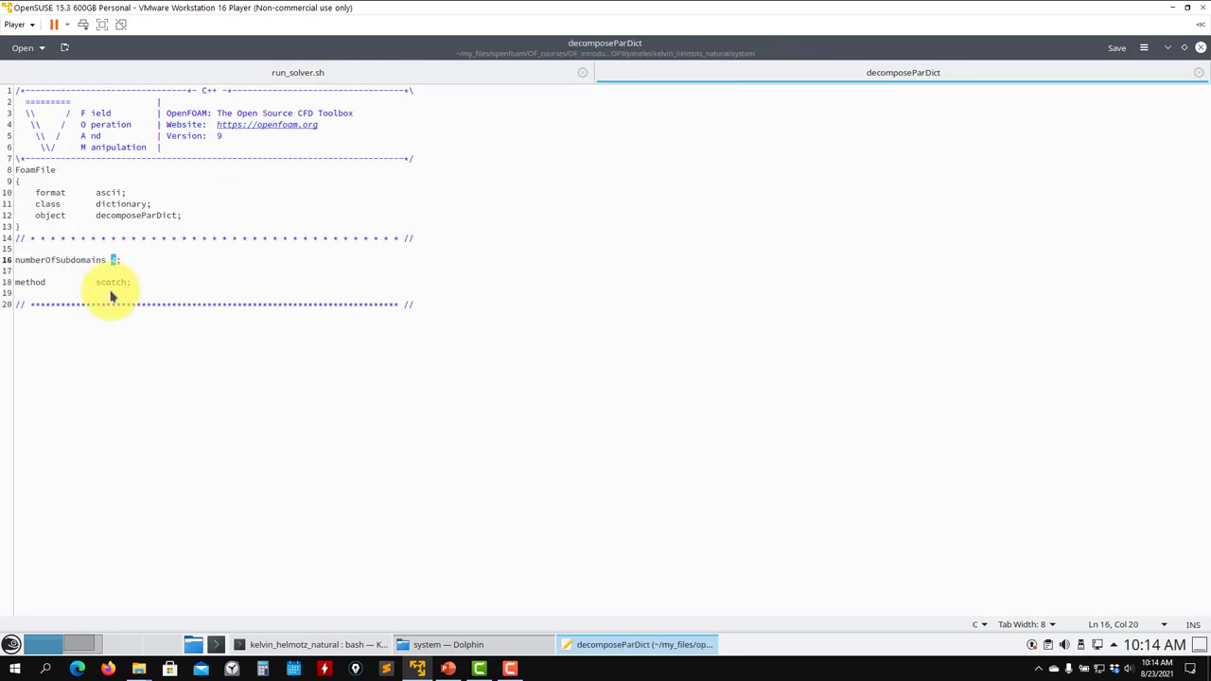
{"action": "left_click", "coordinate": [231, 76]}
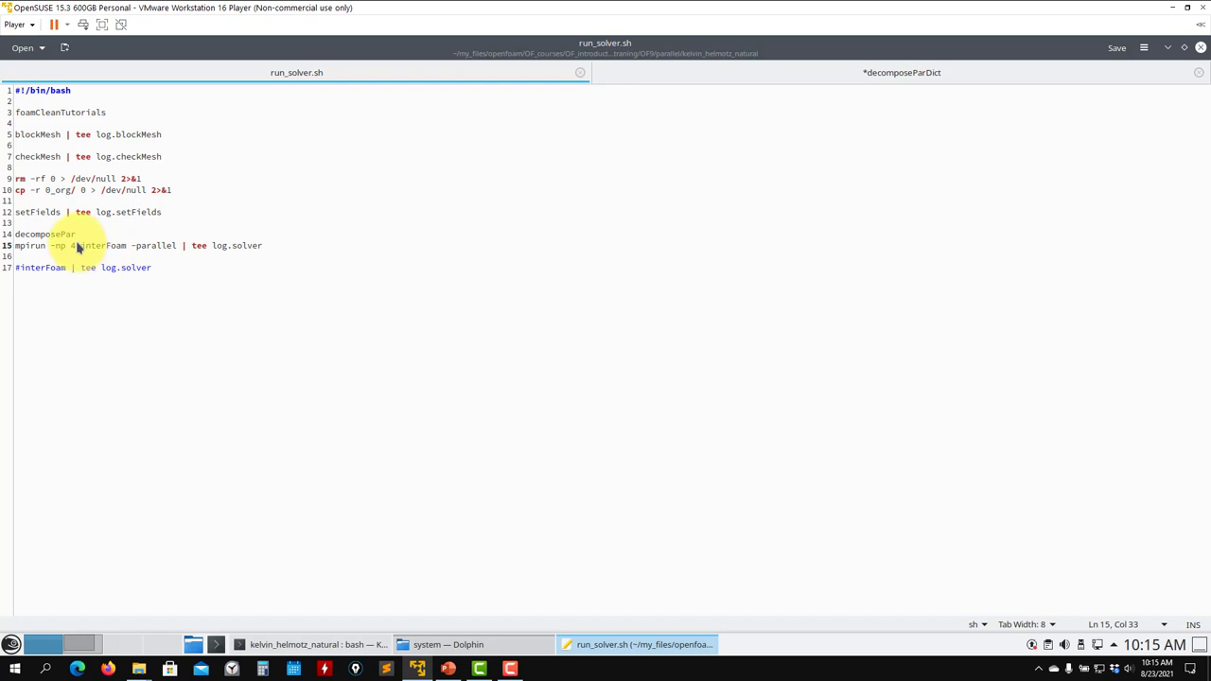
{"action": "type", "text": "0"}
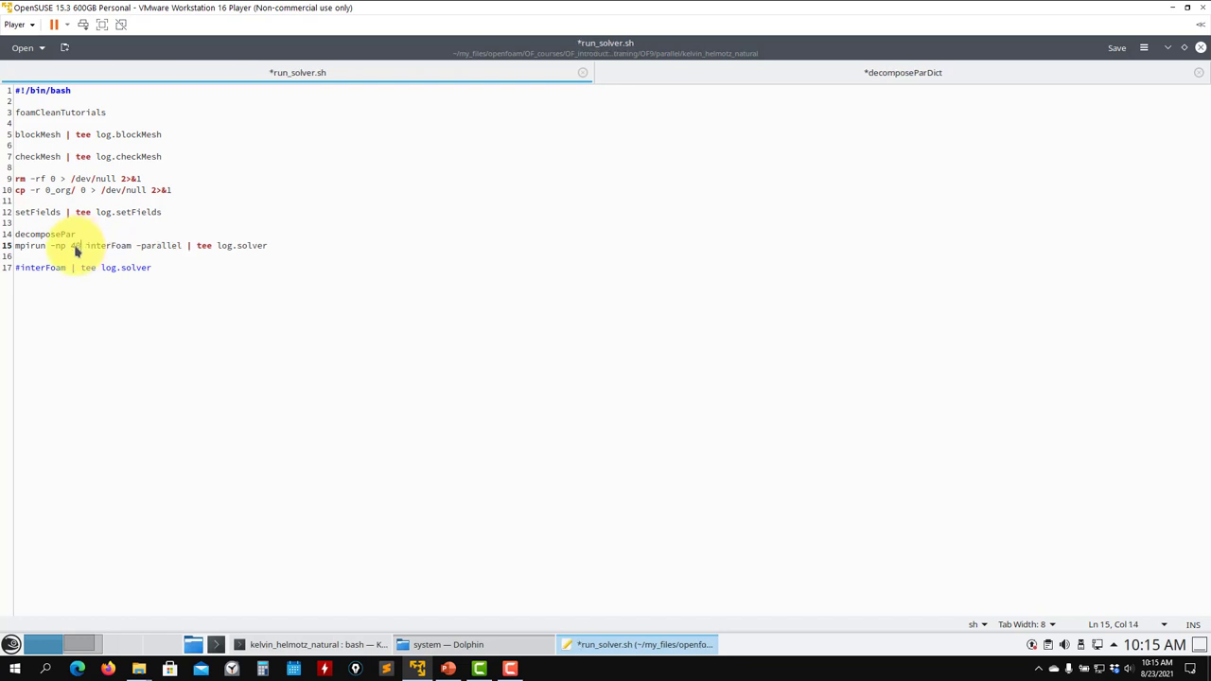
{"action": "left_click", "coordinate": [723, 74]}
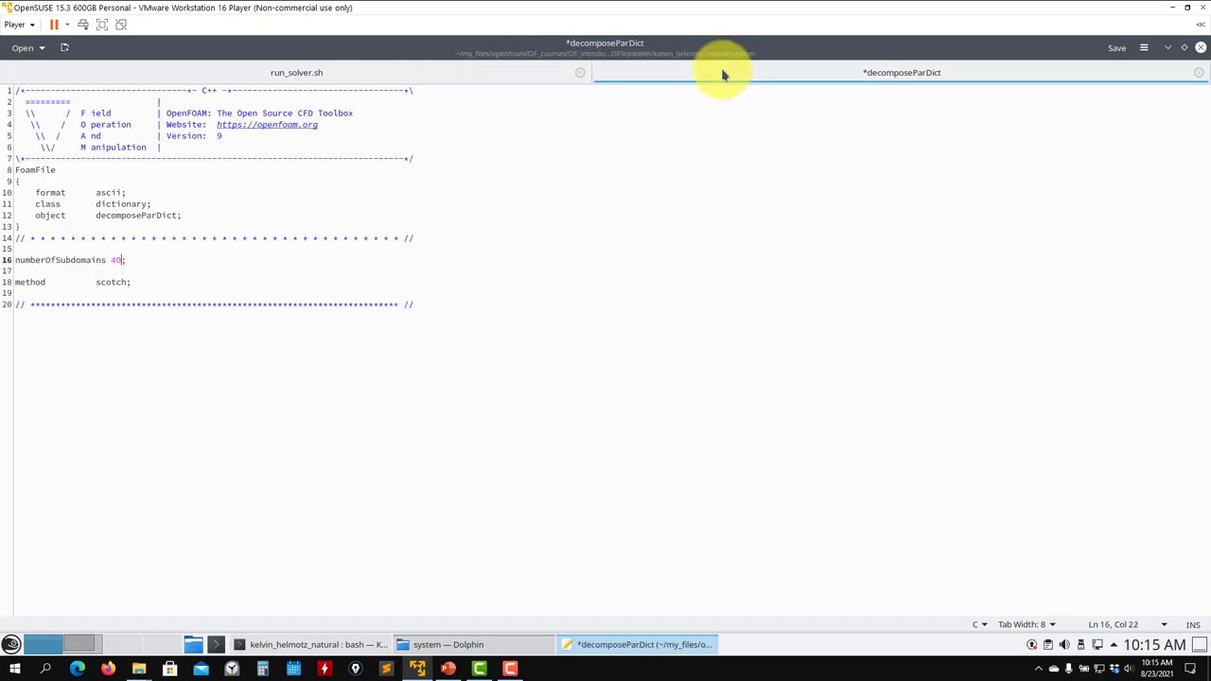
{"action": "left_click", "coordinate": [395, 73]}
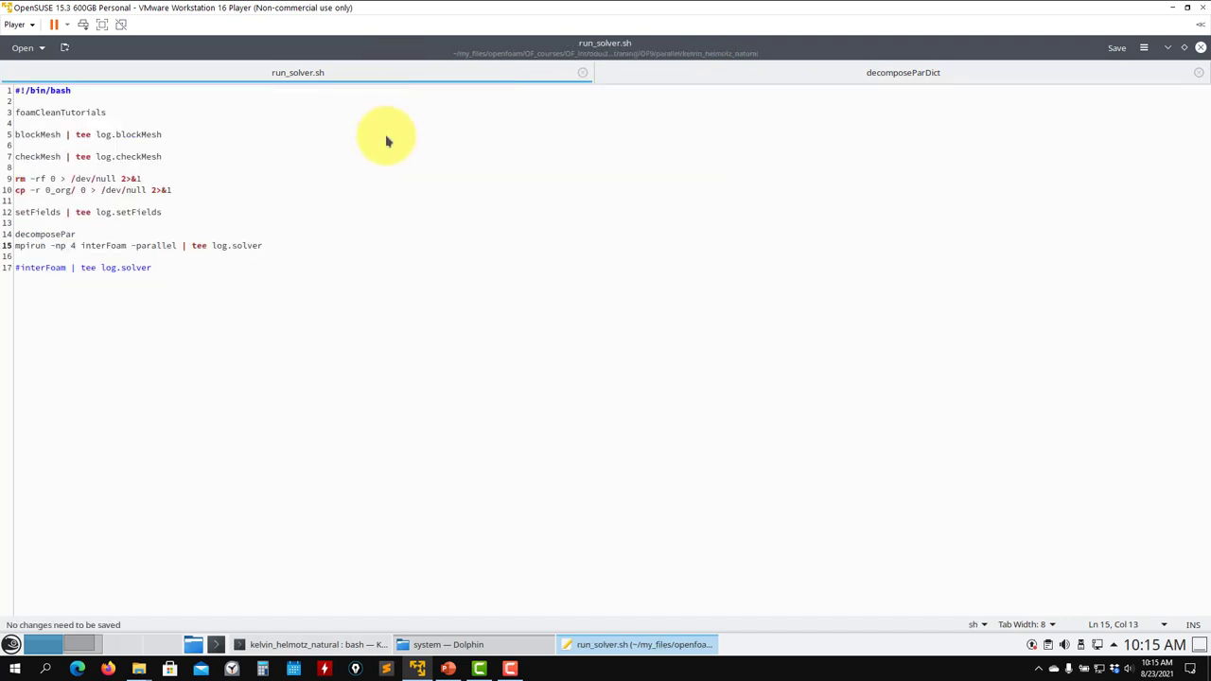
{"action": "key", "text": "Up"}
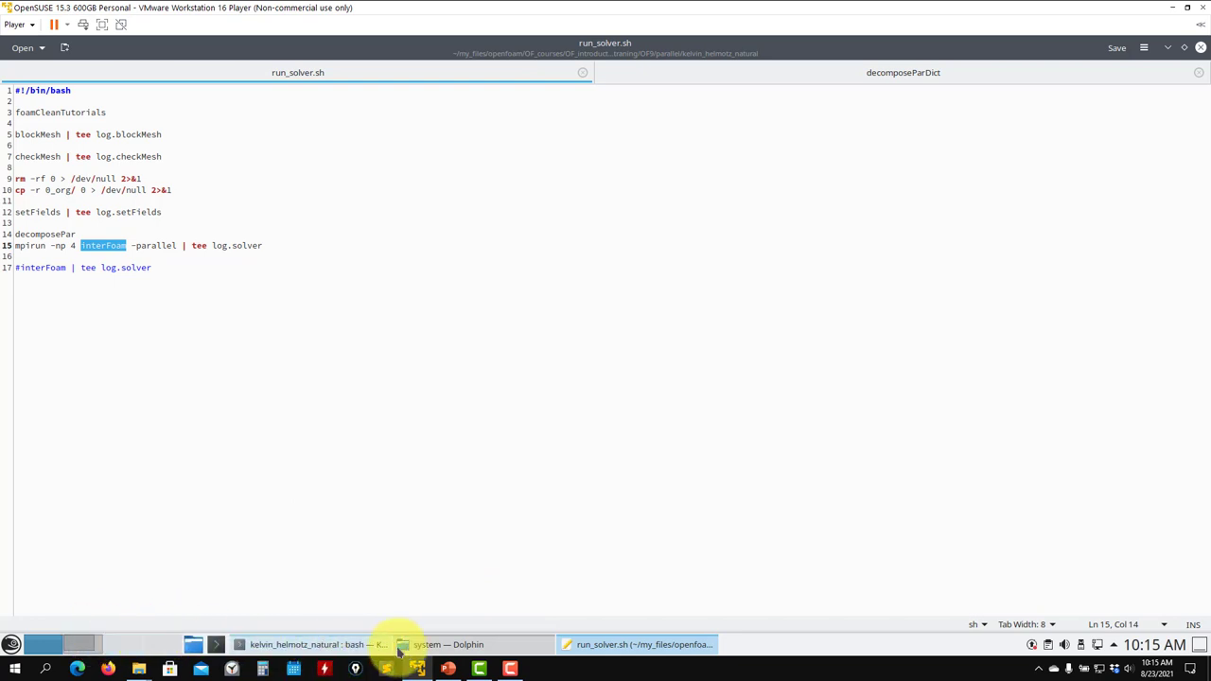
Go back to the parallel folder in the file manager and open README.CASES in the text editor.
{"action": "left_click", "coordinate": [434, 646]}
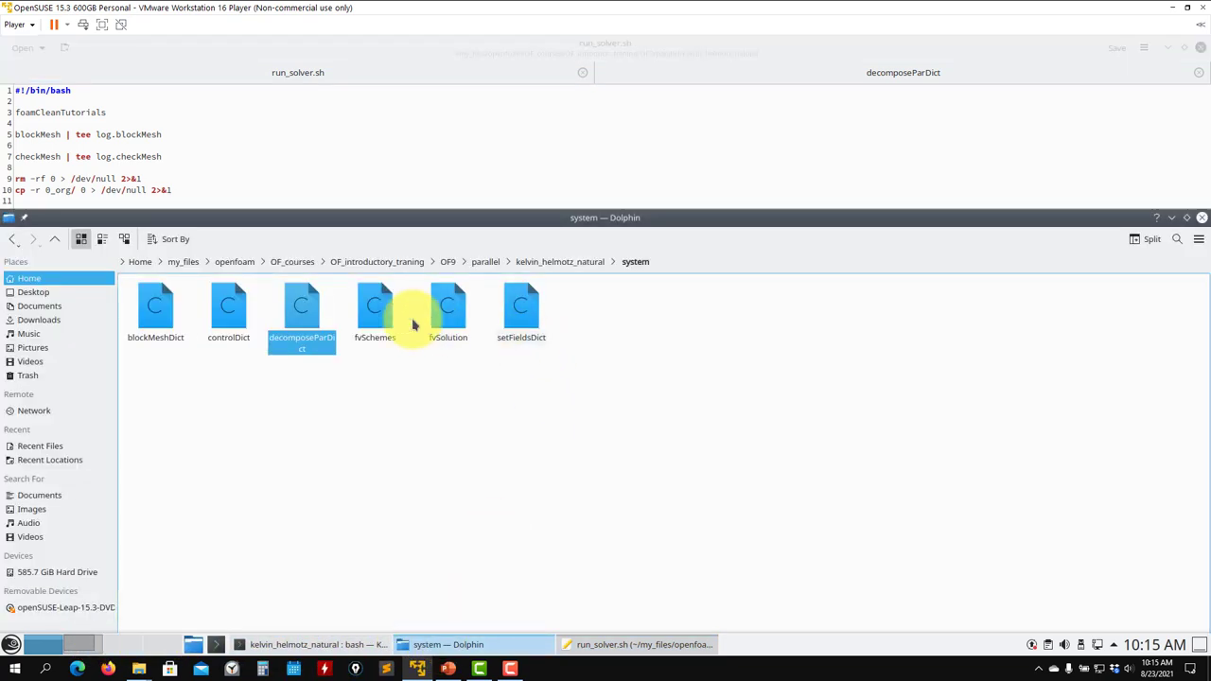
{"action": "left_click", "coordinate": [1187, 219]}
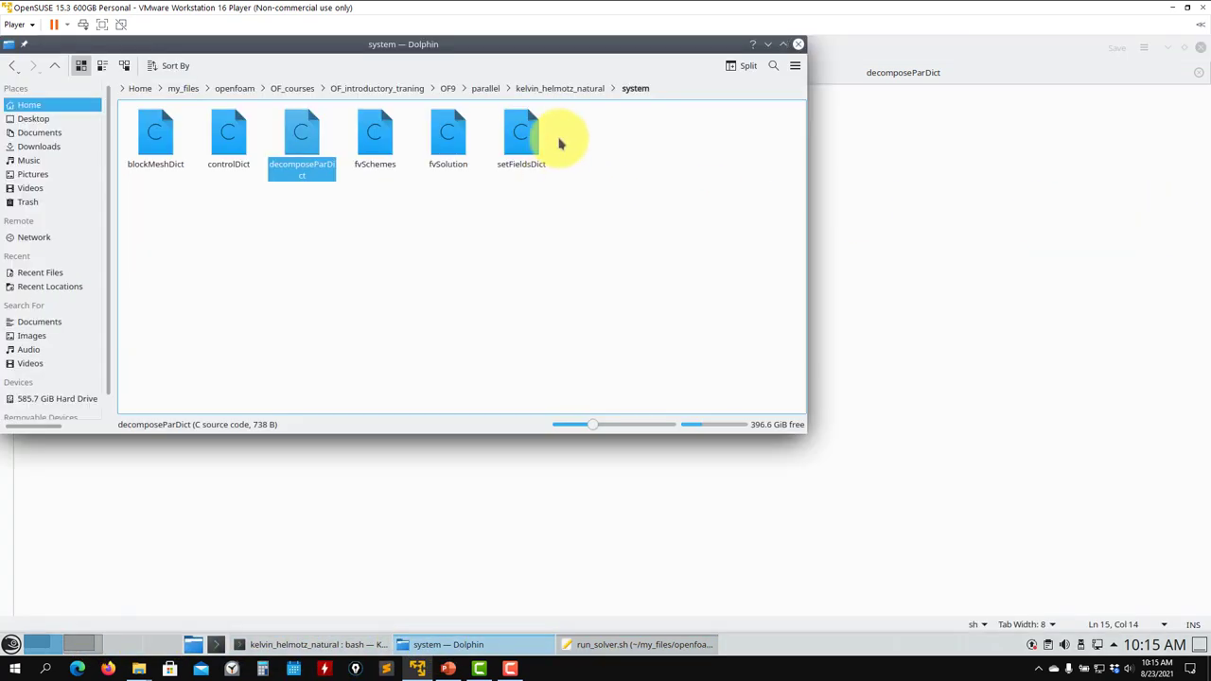
{"action": "left_click", "coordinate": [487, 88]}
{"action": "left_click", "coordinate": [297, 141]}
{"action": "right_click", "coordinate": [301, 144]}
{"action": "mouse_move", "coordinate": [454, 173]}
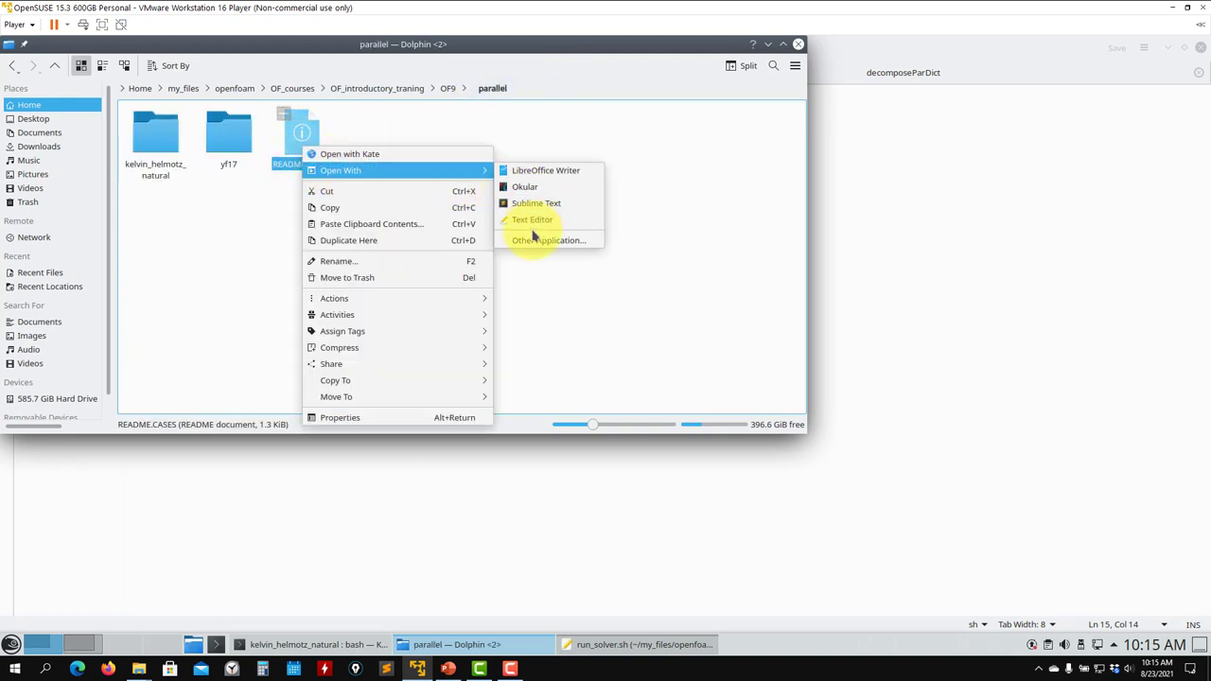
{"action": "left_click", "coordinate": [534, 221]}
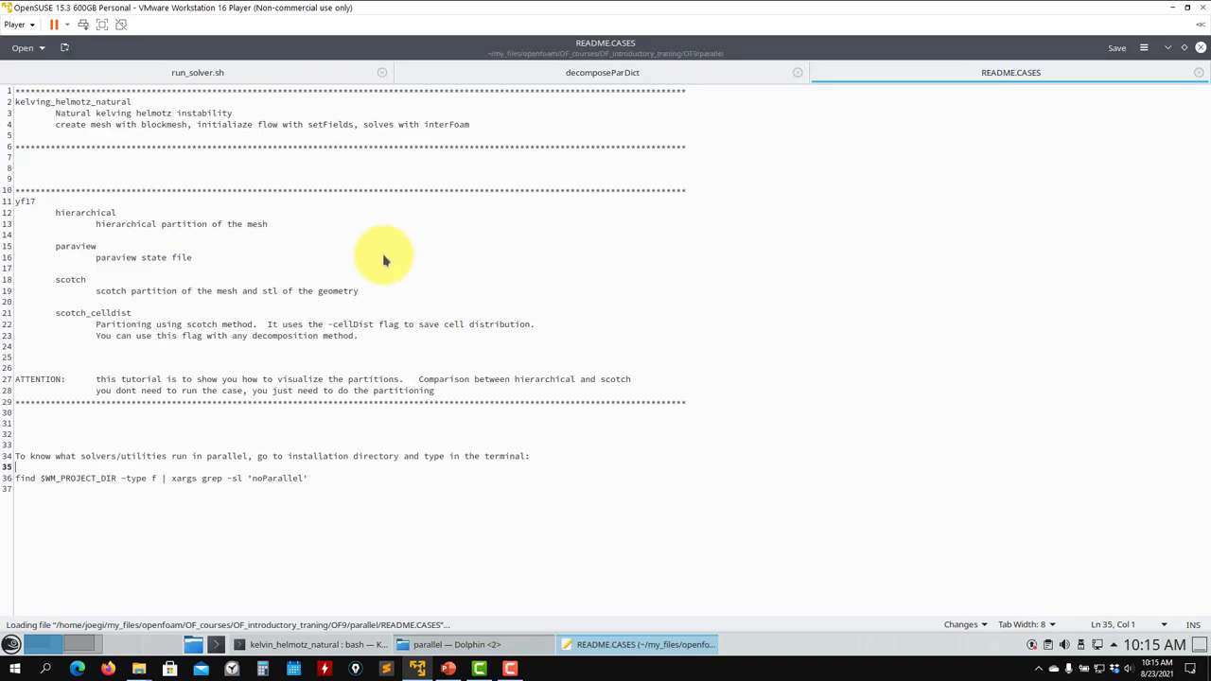
Clear the OpenFOAM-9 terminal, list its directory, and run README.CASES's find $WM_PROJECT_DIR -type f | xargs grep -sl 'noParallel'.
{"action": "triple_click", "coordinate": [96, 484]}
{"action": "left_click", "coordinate": [80, 645]}
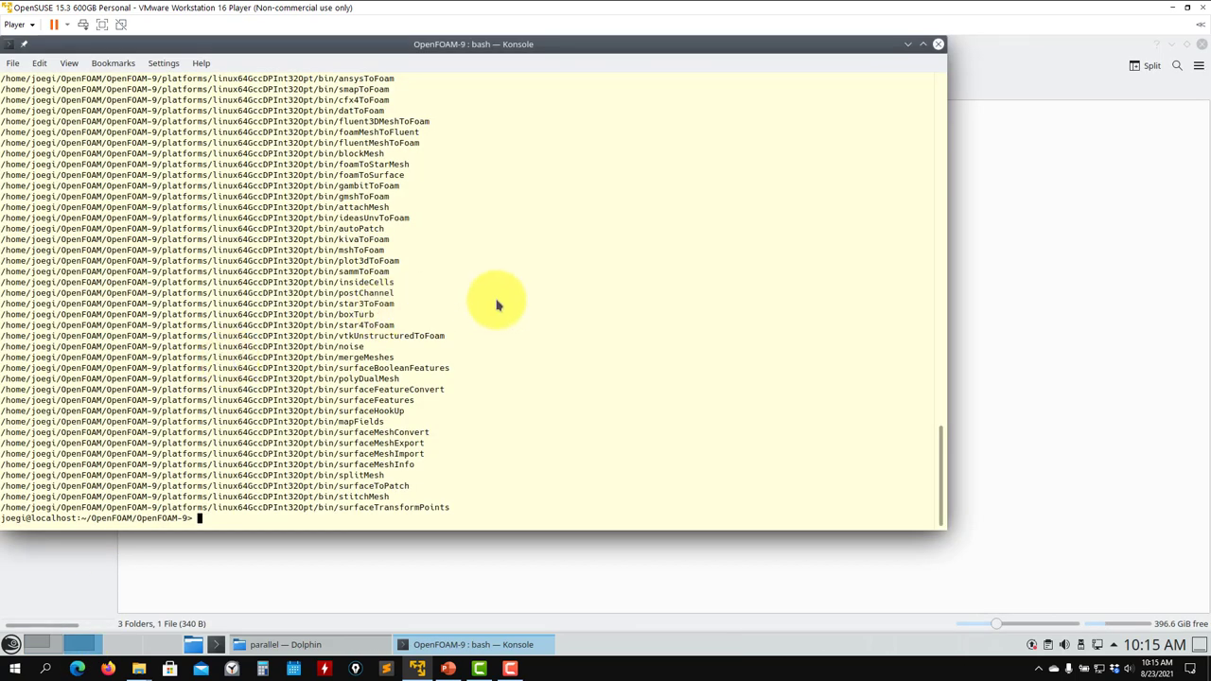
{"action": "type", "text": "lear"}
{"action": "key", "text": "Return"}
{"action": "type", "text": "ls"}
{"action": "key", "text": "Return"}
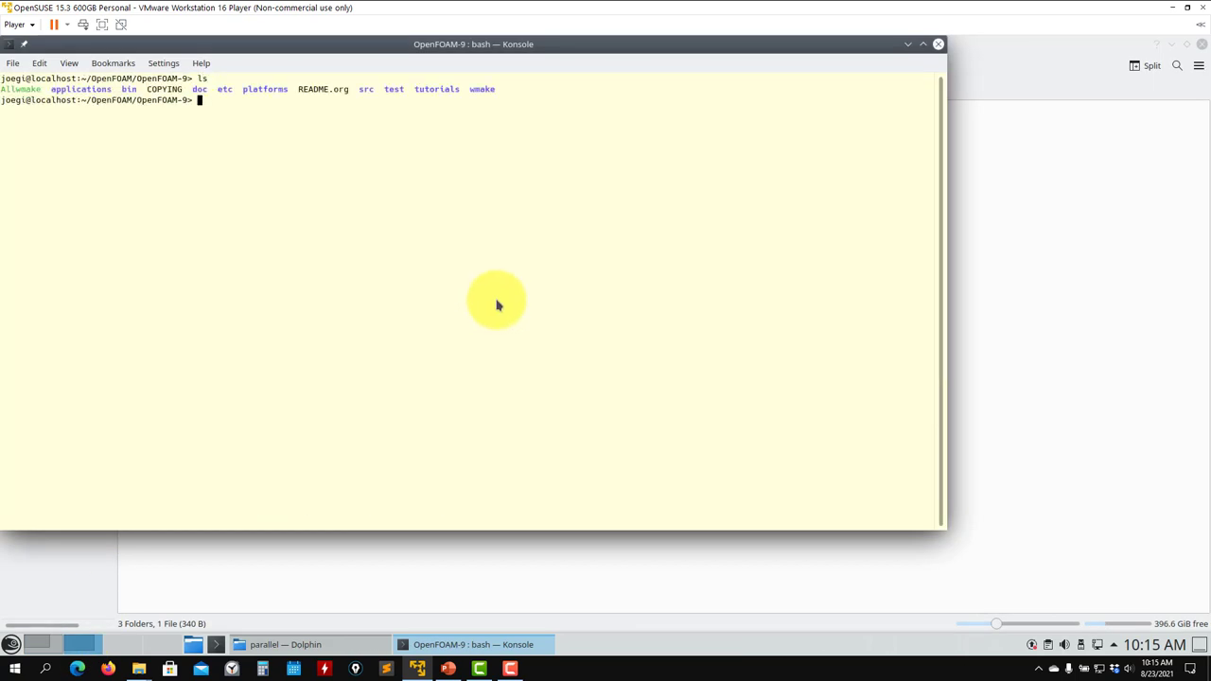
{"action": "type", "text": "find $WM_PROJECT_DIR -type f | xargs grep -sl 'noParallel'"}
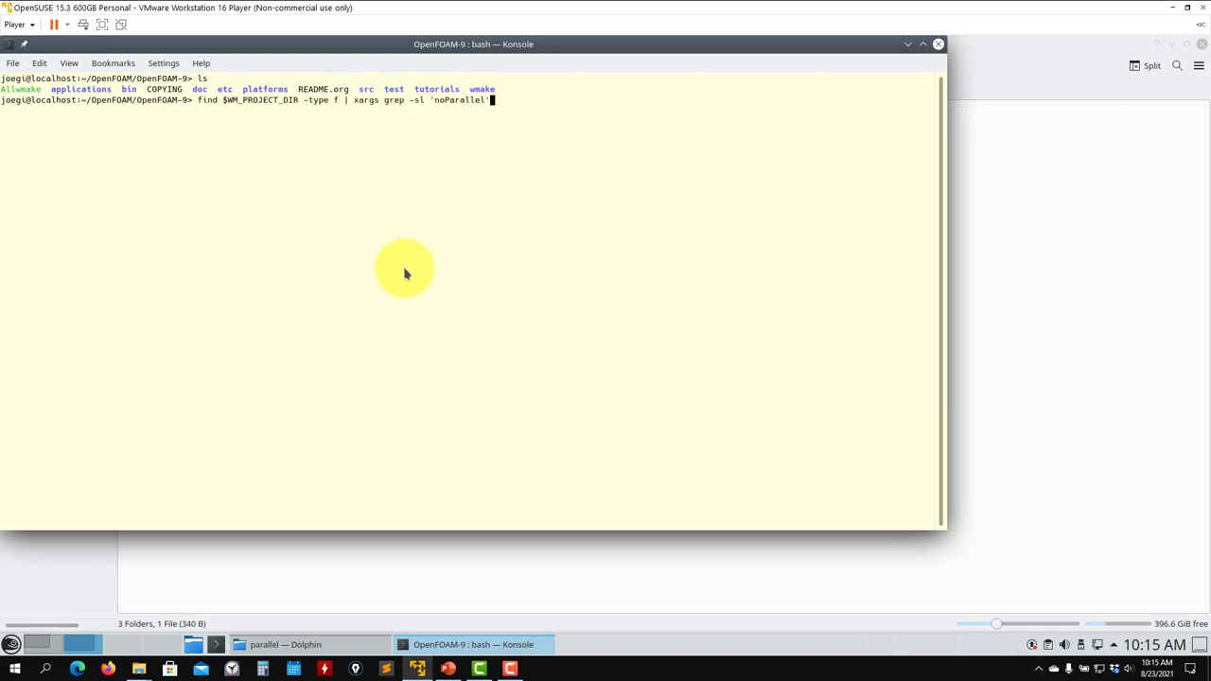
{"action": "key", "text": "Return"}
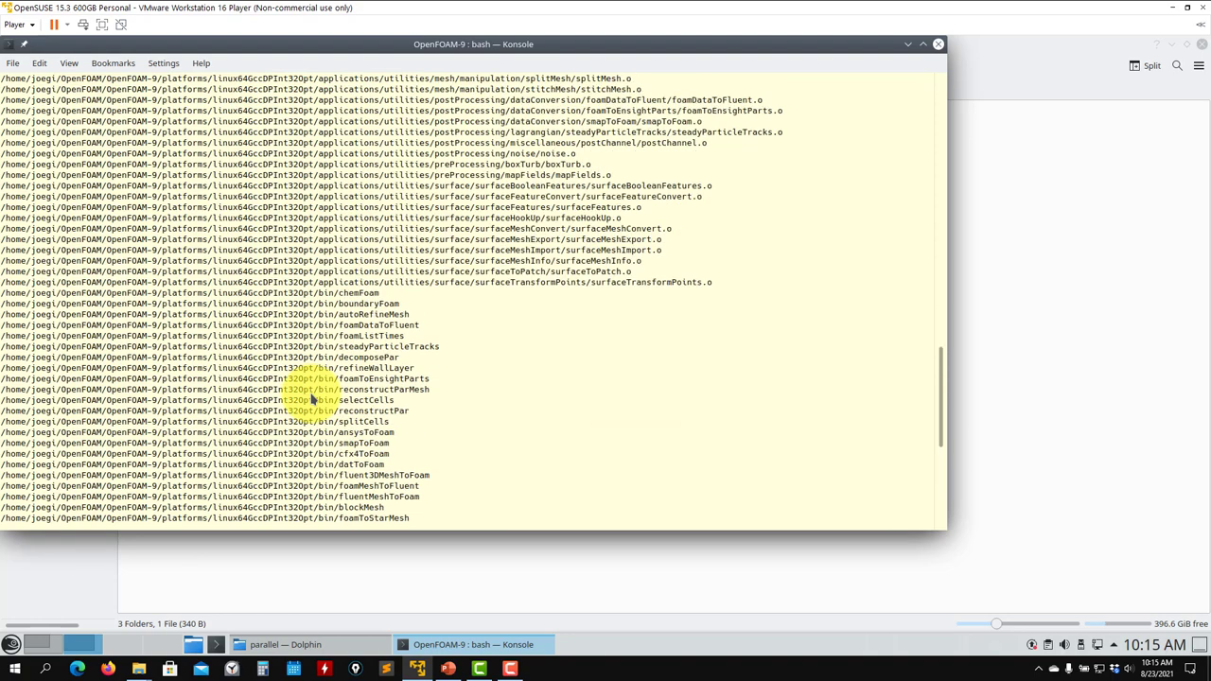
Examine the search output for solvers and utilities without parallel support, highlighting the test applications, blockMesh and foamyQuadMesh entries.
{"action": "scroll", "coordinate": [312, 400], "scroll_direction": "up", "scroll_amount": 15}
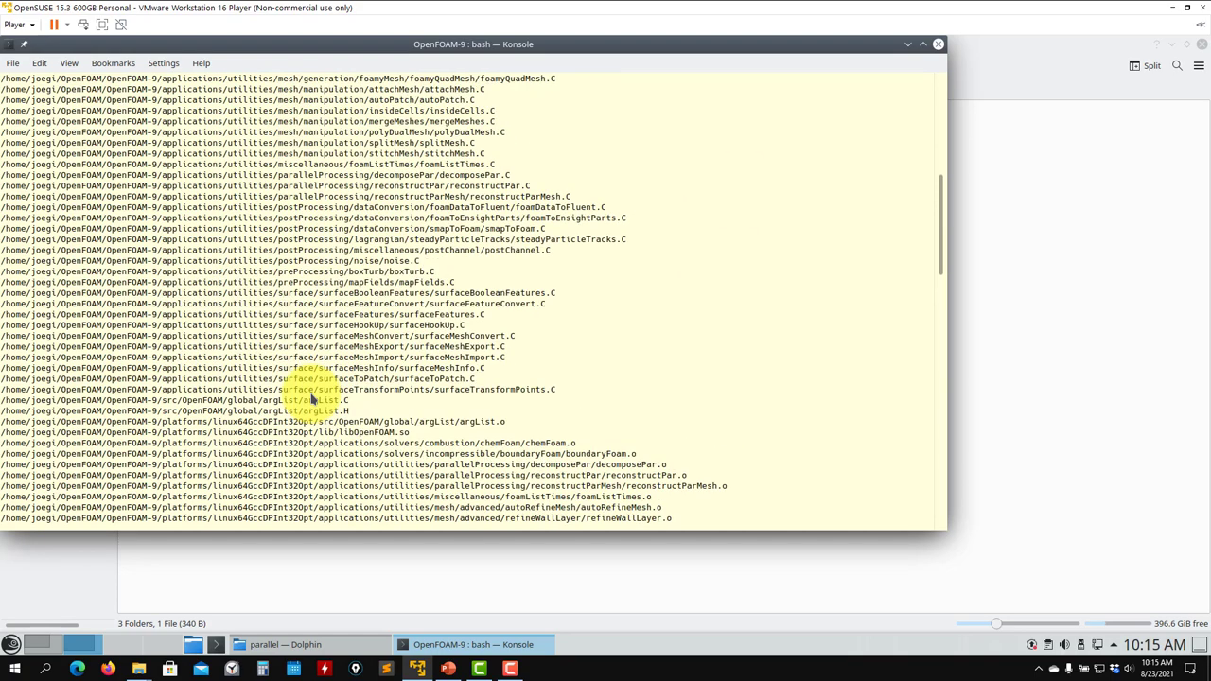
{"action": "scroll", "coordinate": [312, 400], "scroll_direction": "up", "scroll_amount": 14}
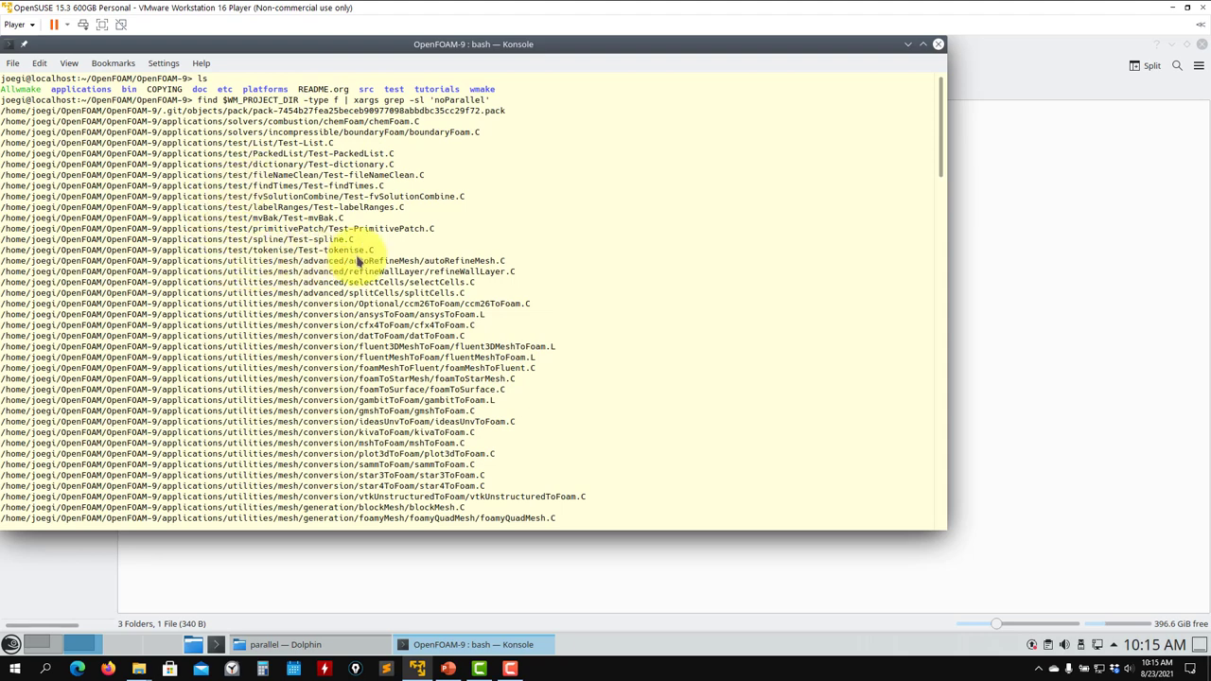
{"action": "left_click_drag", "start_coordinate": [382, 251], "coordinate": [15, 147]}
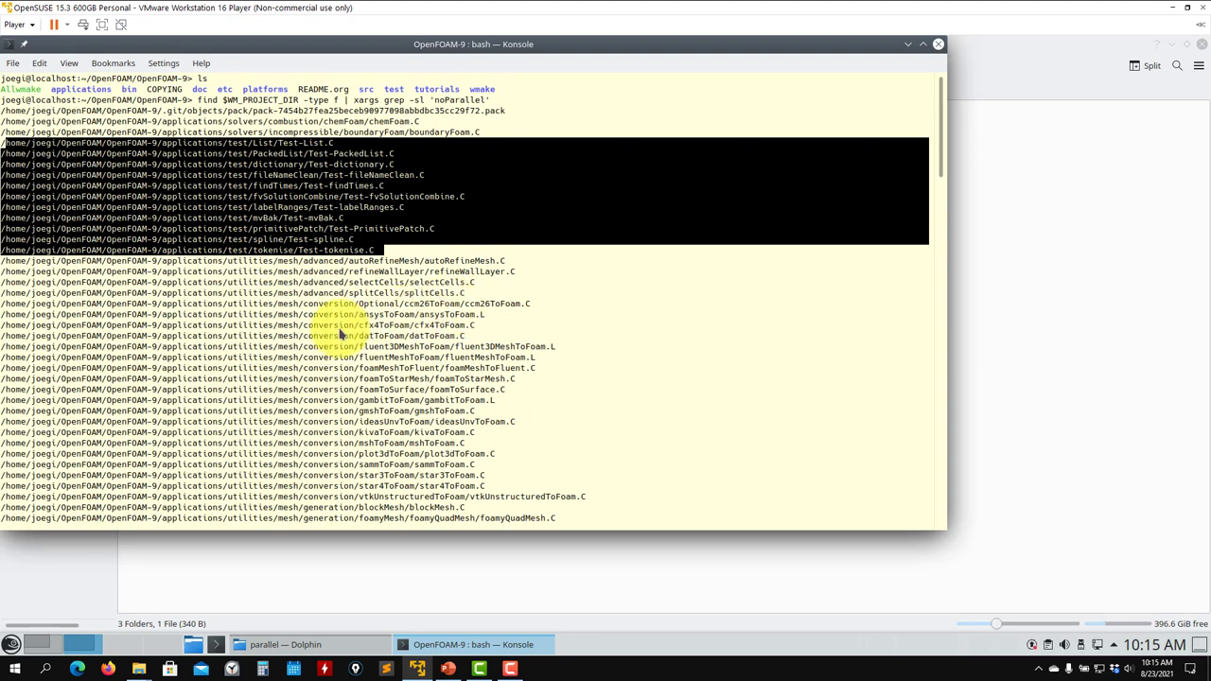
{"action": "scroll", "coordinate": [341, 331], "scroll_direction": "down", "scroll_amount": 1}
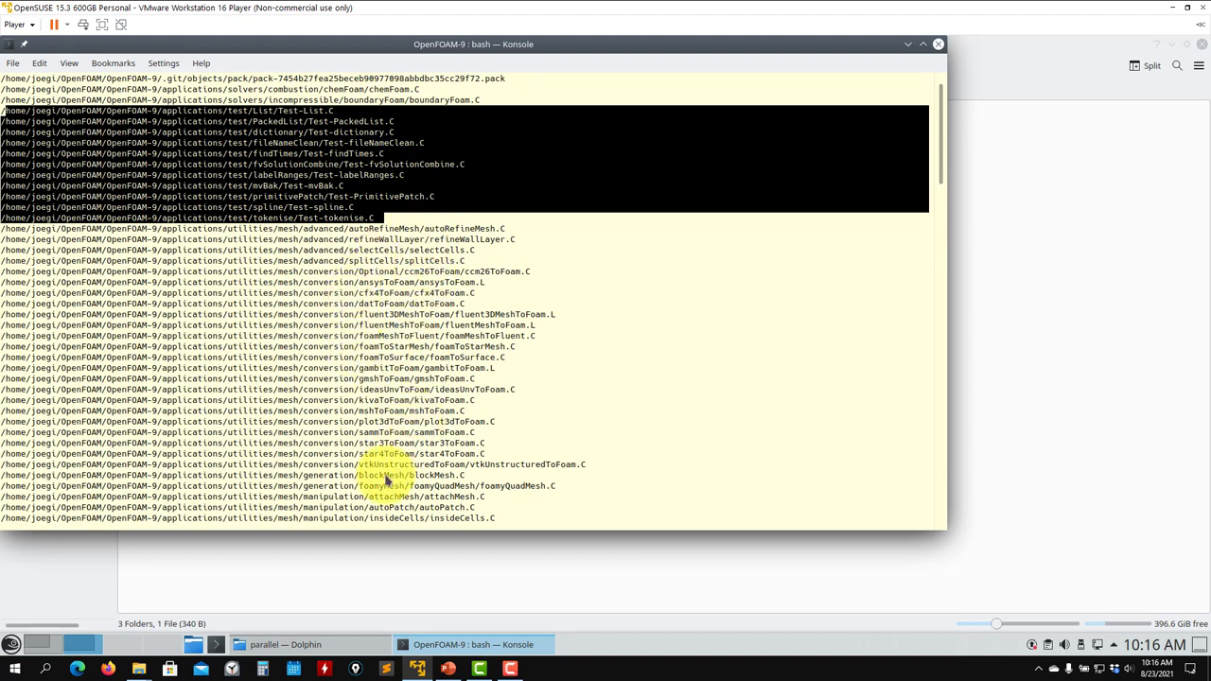
{"action": "triple_click", "coordinate": [421, 475]}
{"action": "scroll", "coordinate": [508, 461], "scroll_direction": "down", "scroll_amount": 1}
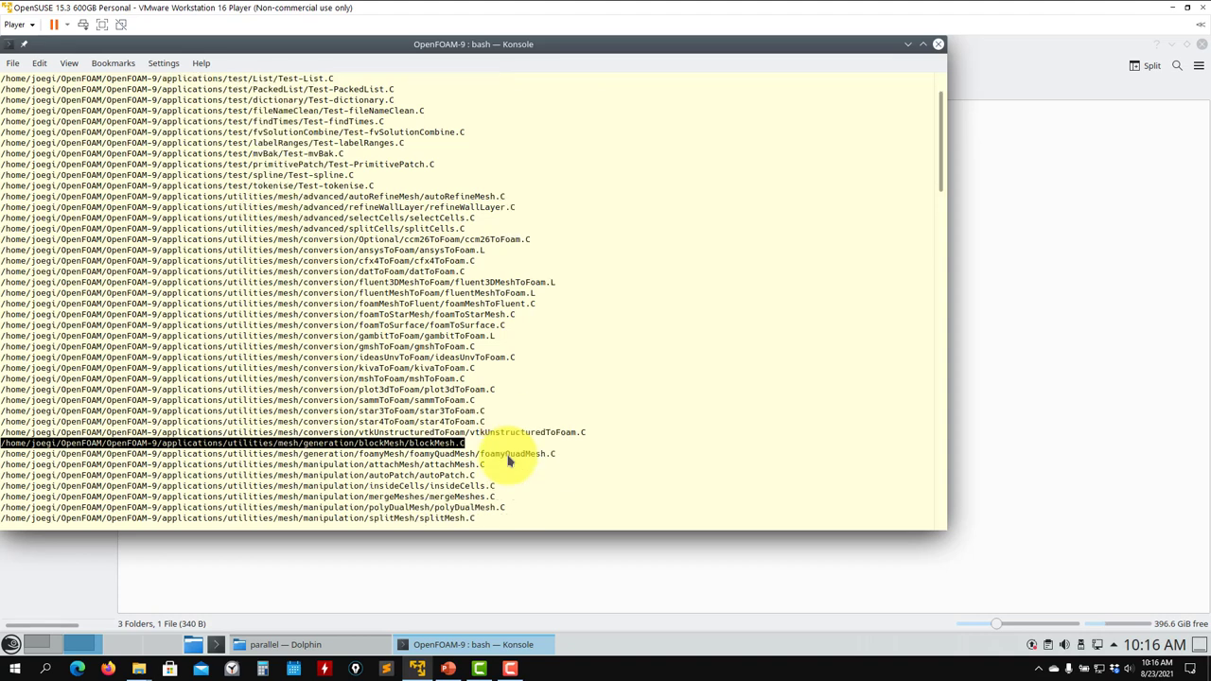
{"action": "triple_click", "coordinate": [509, 454]}
{"action": "left_click", "coordinate": [508, 454]}
{"action": "triple_click", "coordinate": [508, 454]}
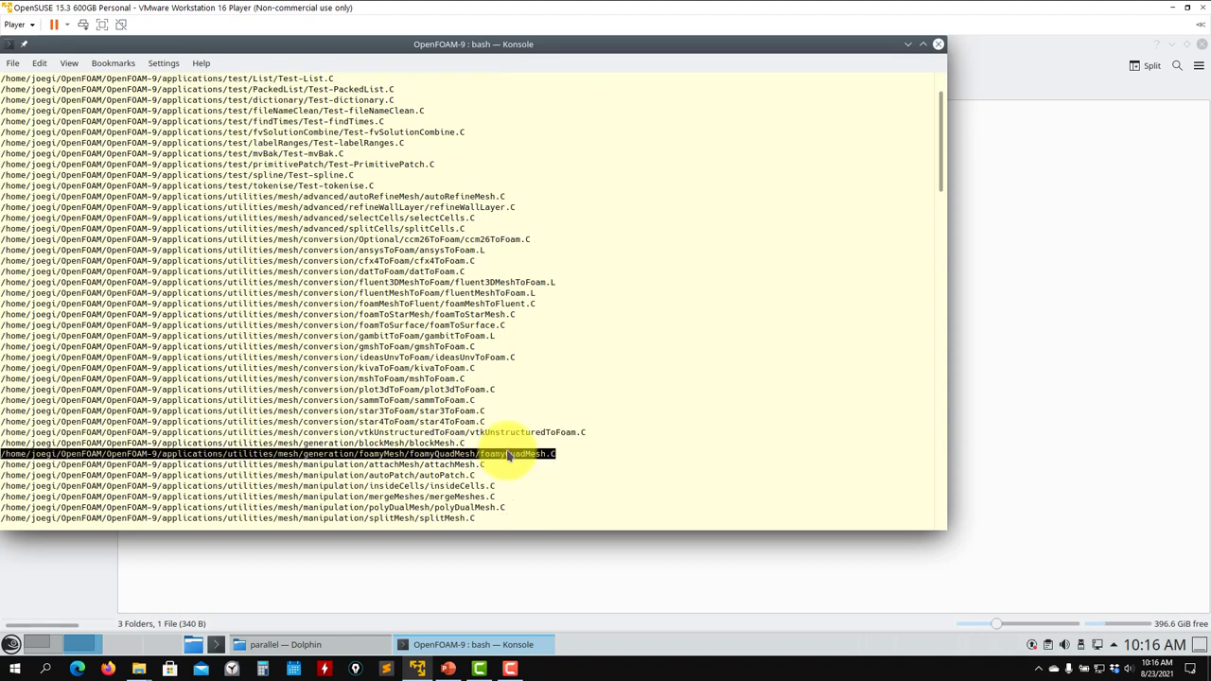
{"action": "scroll", "coordinate": [509, 456], "scroll_direction": "down", "scroll_amount": 1}
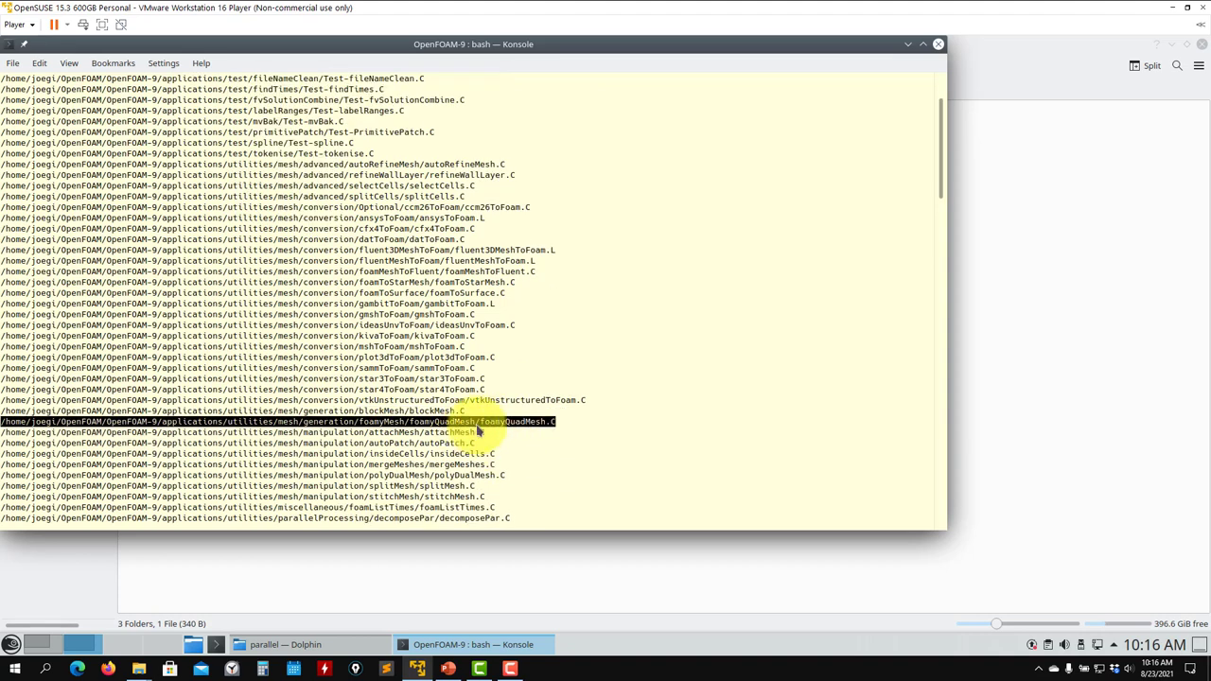
Examine the rest of the noParallel search output, highlighting the mesh manipulation utilities and the chemFoam and boundaryFoam solvers.
{"action": "scroll", "coordinate": [478, 445], "scroll_direction": "down", "scroll_amount": 1}
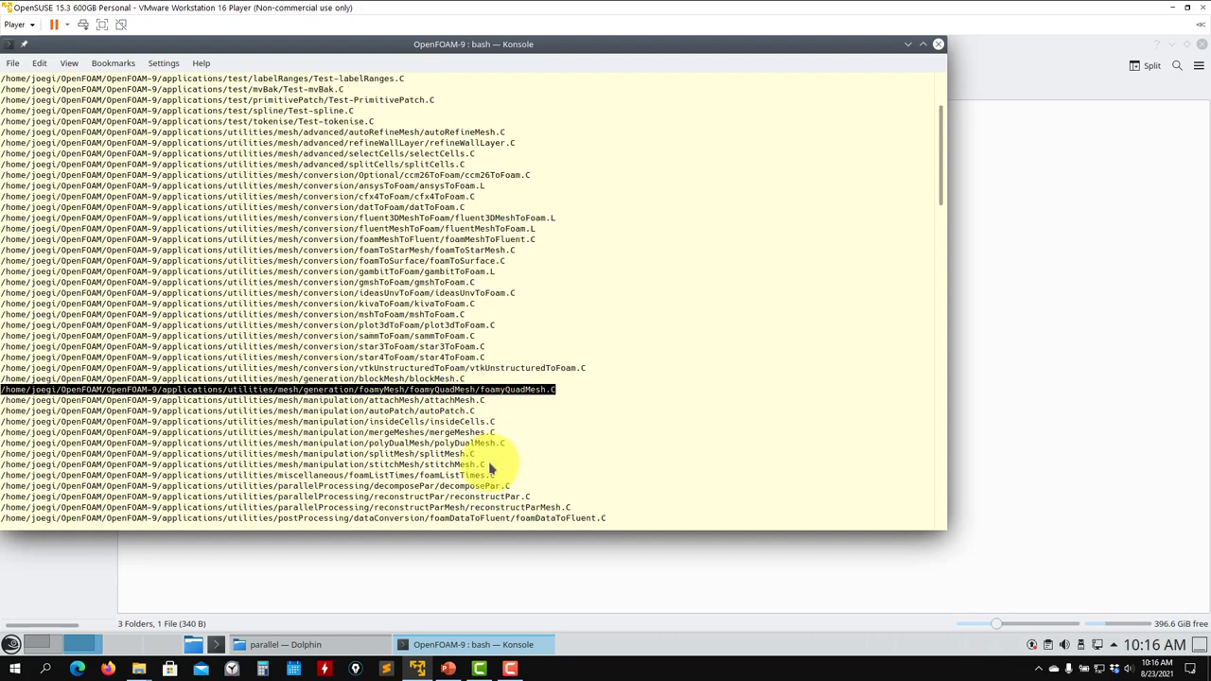
{"action": "left_click_drag", "start_coordinate": [491, 476], "coordinate": [81, 389]}
{"action": "scroll", "coordinate": [324, 387], "scroll_direction": "down", "scroll_amount": 4}
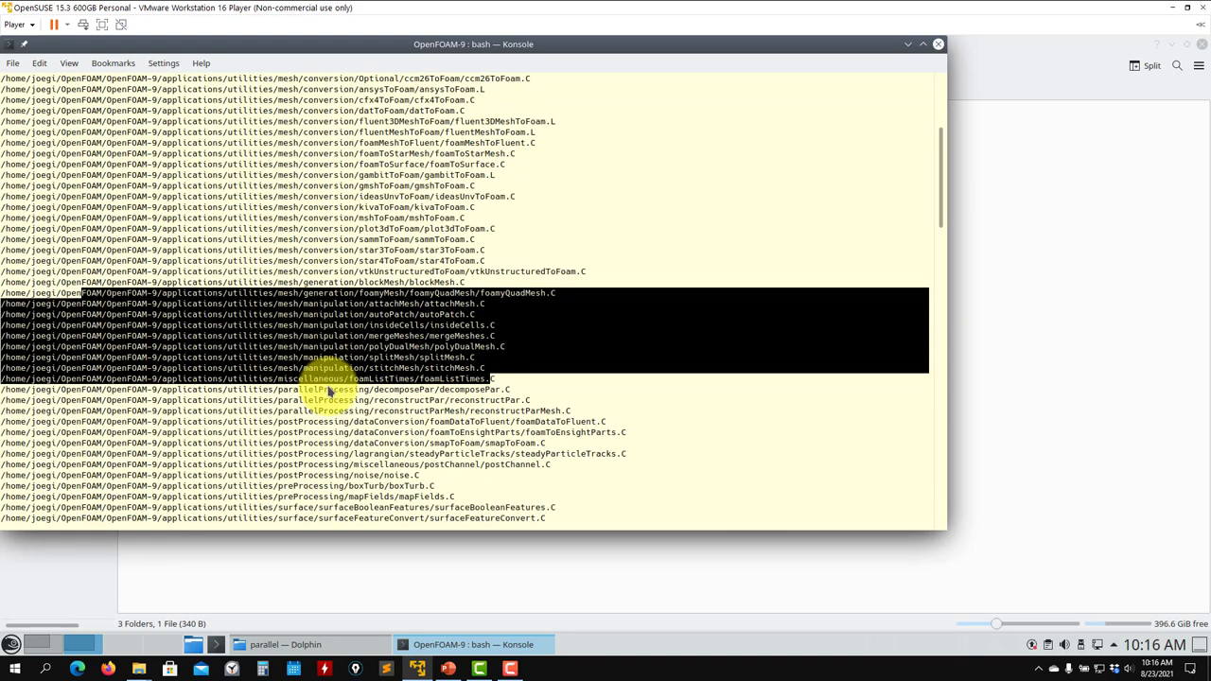
{"action": "scroll", "coordinate": [331, 388], "scroll_direction": "down", "scroll_amount": 6}
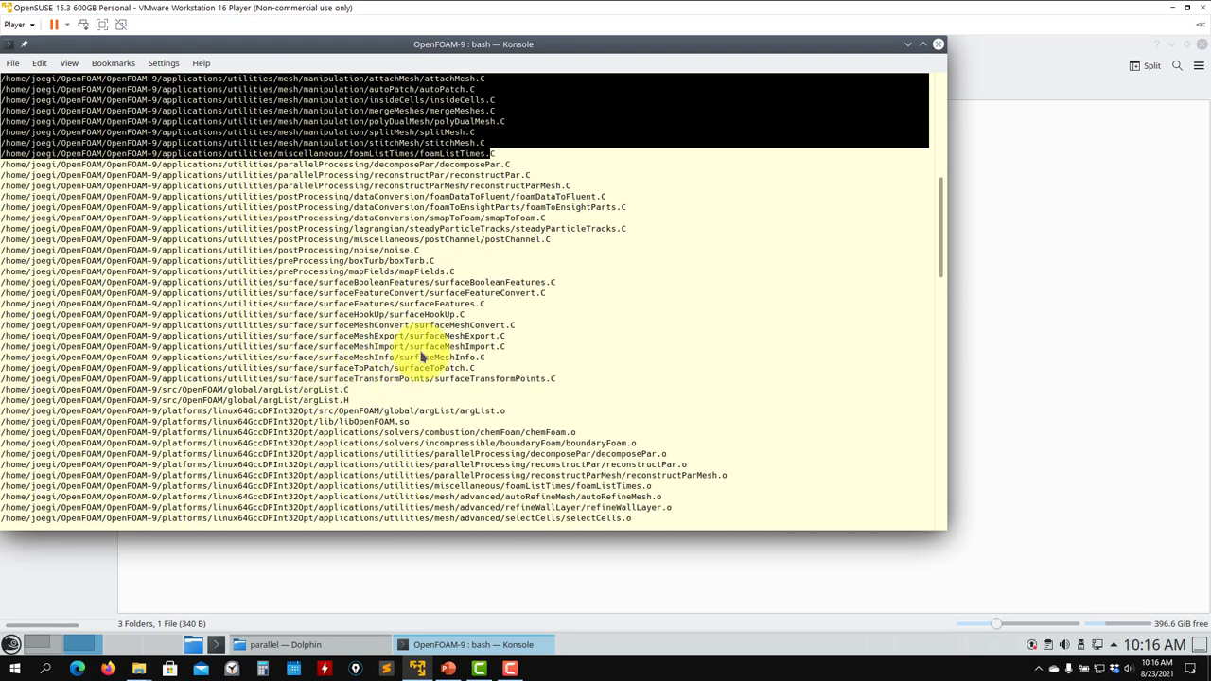
{"action": "scroll", "coordinate": [421, 355], "scroll_direction": "down", "scroll_amount": 3}
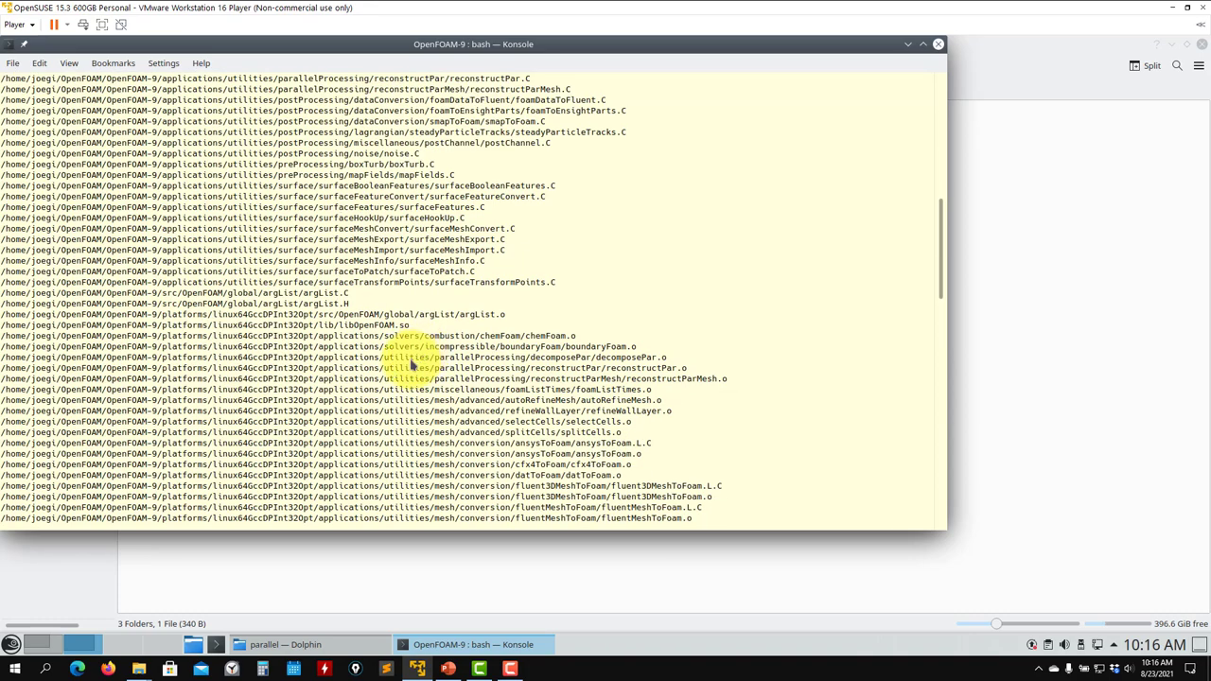
{"action": "scroll", "coordinate": [412, 364], "scroll_direction": "down", "scroll_amount": 20}
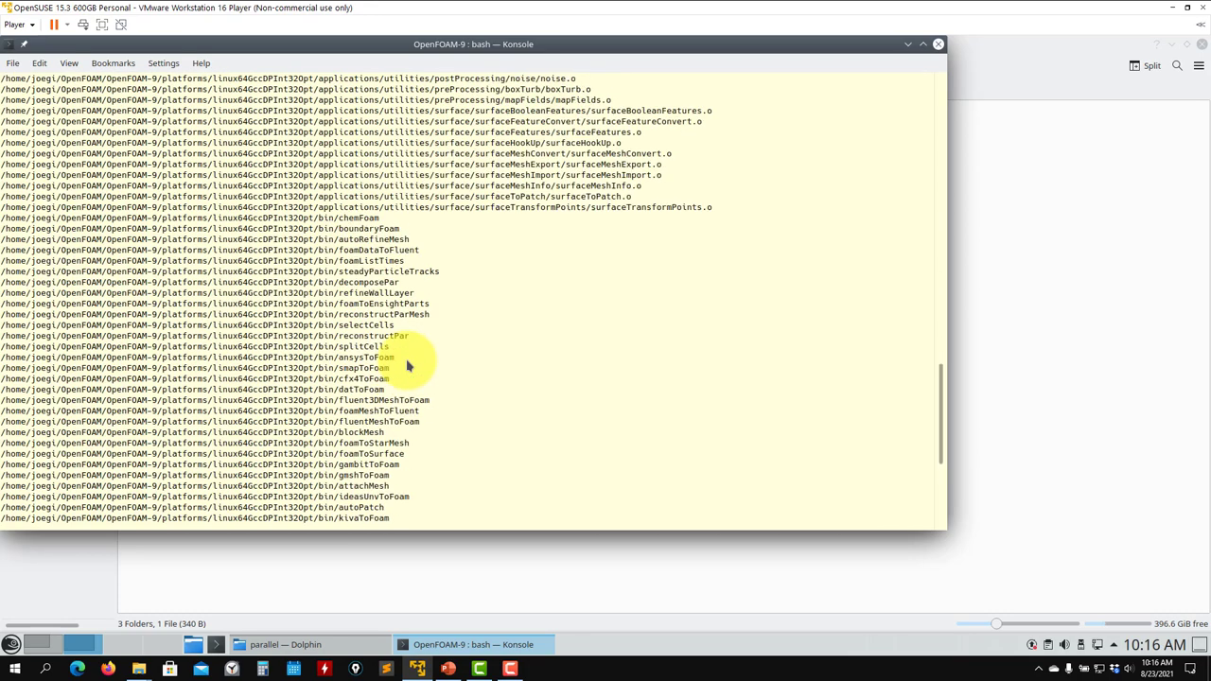
{"action": "scroll", "coordinate": [408, 366], "scroll_direction": "up", "scroll_amount": 20}
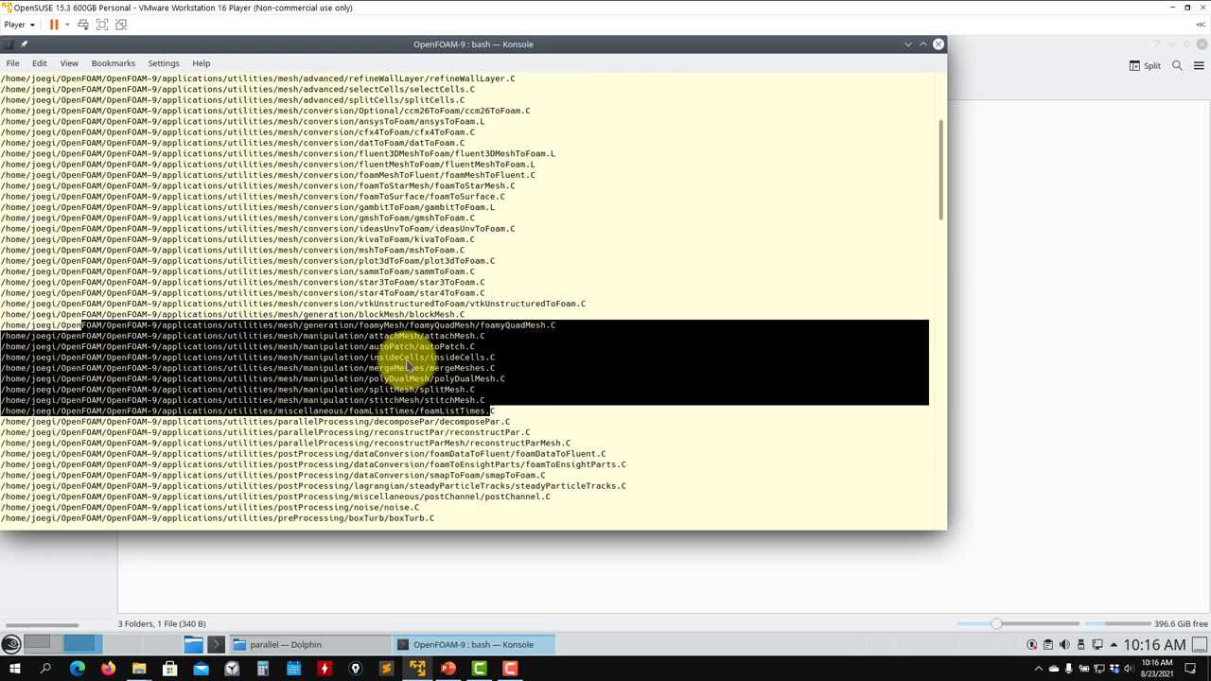
{"action": "scroll", "coordinate": [409, 366], "scroll_direction": "up", "scroll_amount": 6}
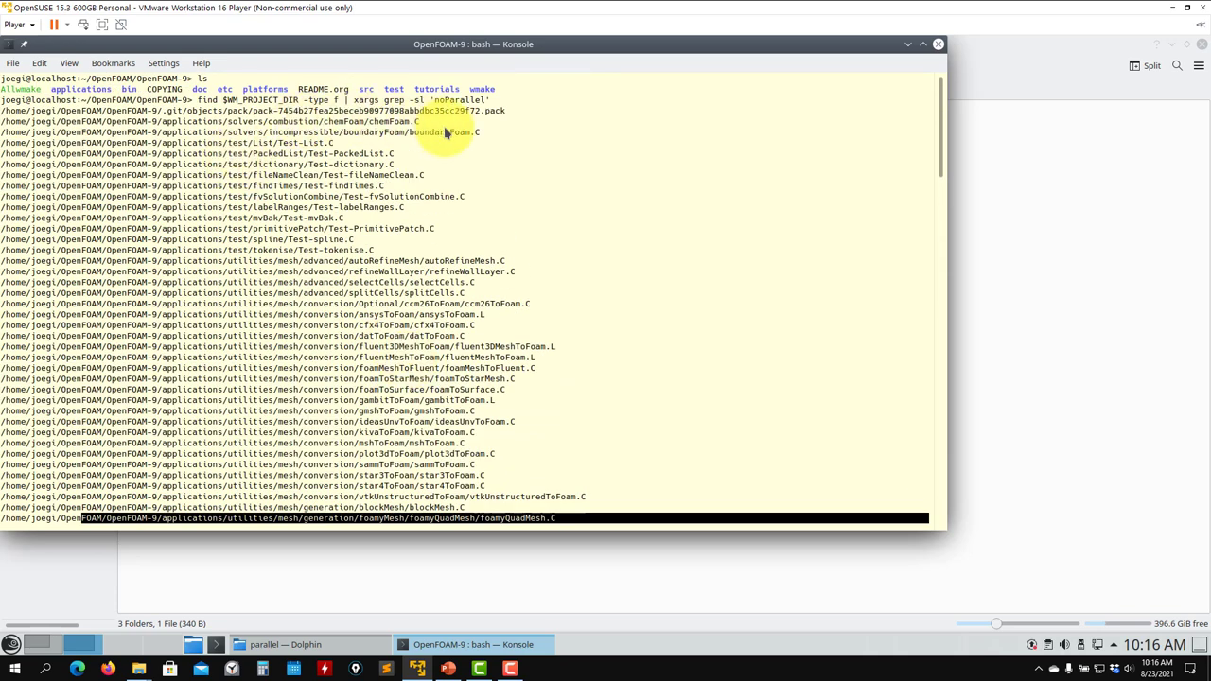
{"action": "left_click_drag", "start_coordinate": [499, 131], "coordinate": [5, 125]}
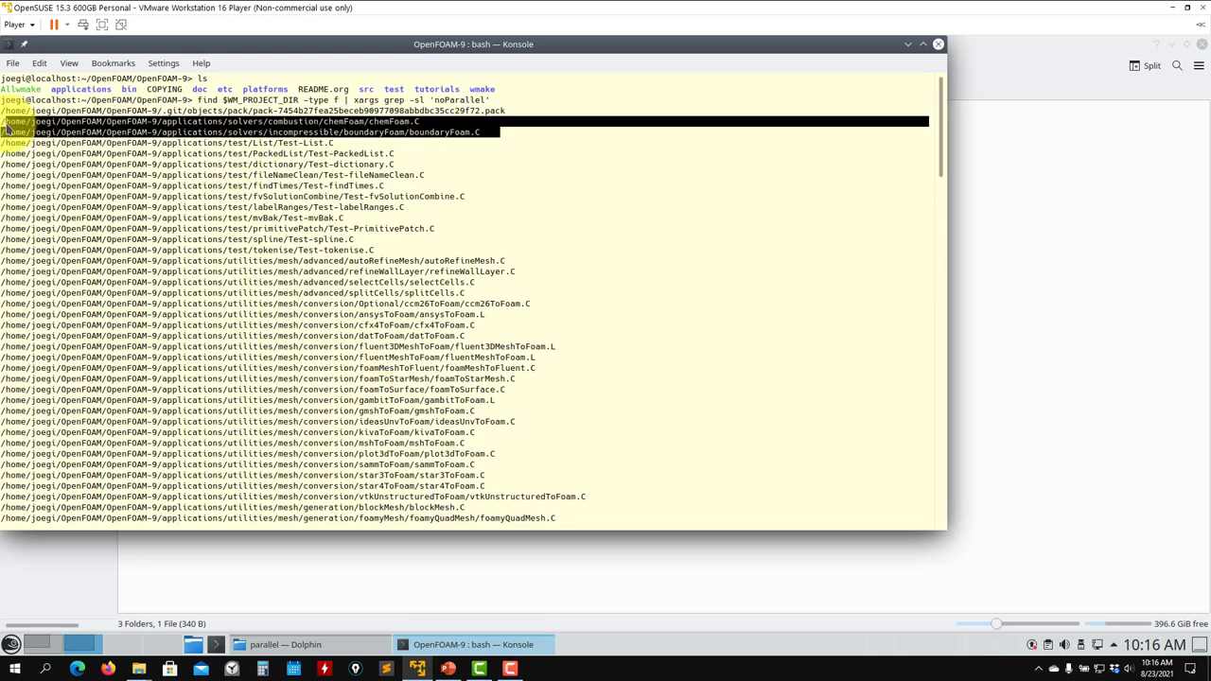
Clear the search output from the OpenFOAM-9 terminal and list the directory contents.
{"action": "left_click", "coordinate": [478, 142]}
{"action": "type", "text": "ls"}
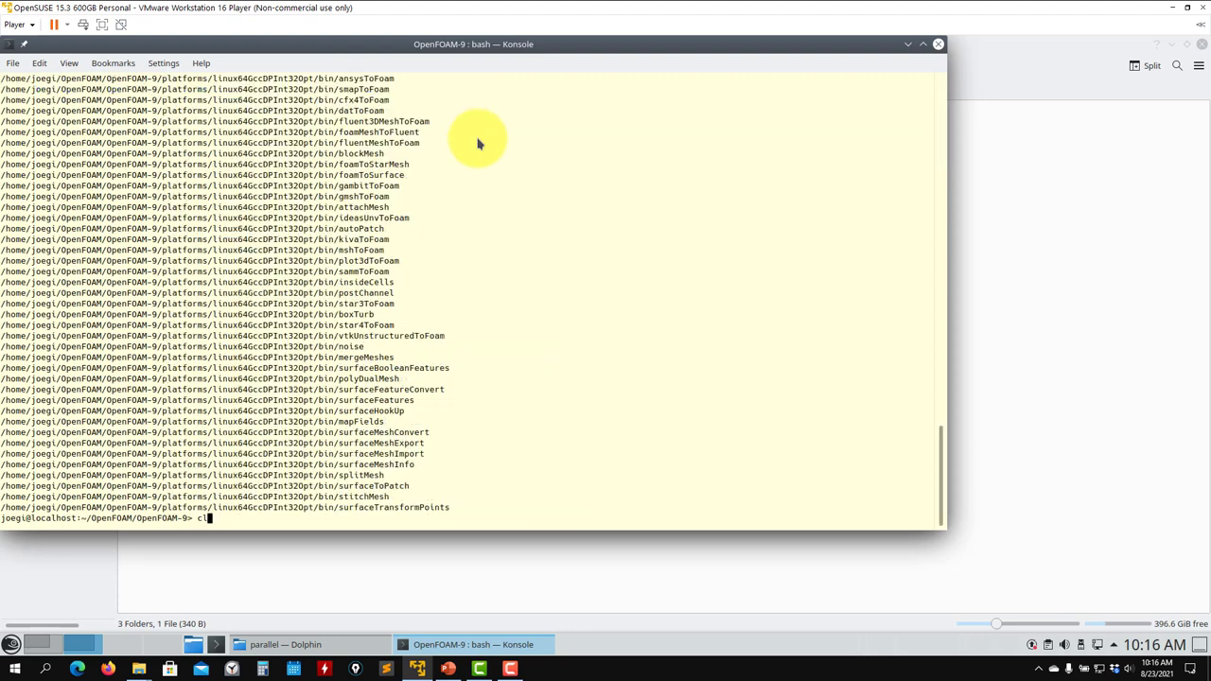
{"action": "key", "text": "ctrl+l"}
{"action": "key", "text": "Return"}
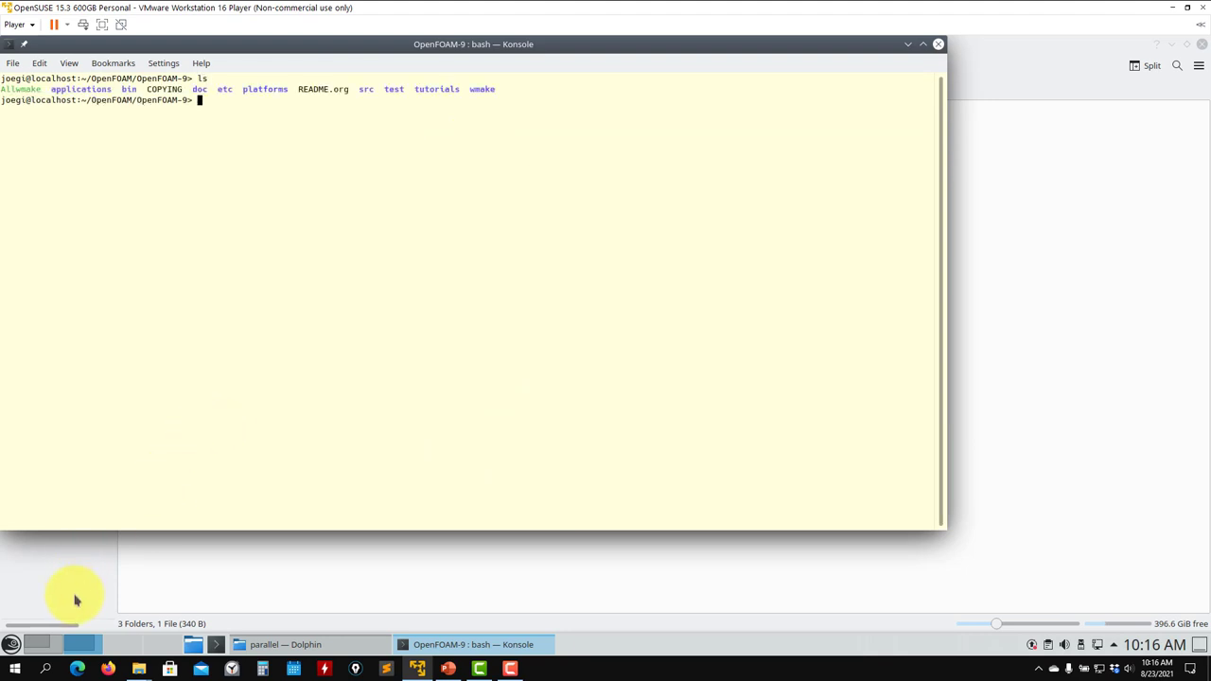
Return to the first virtual desktop, close README.CASES, minimise the text editor and open the kelvin_helmotz_natural folder in the file manager.
{"action": "left_click", "coordinate": [39, 648]}
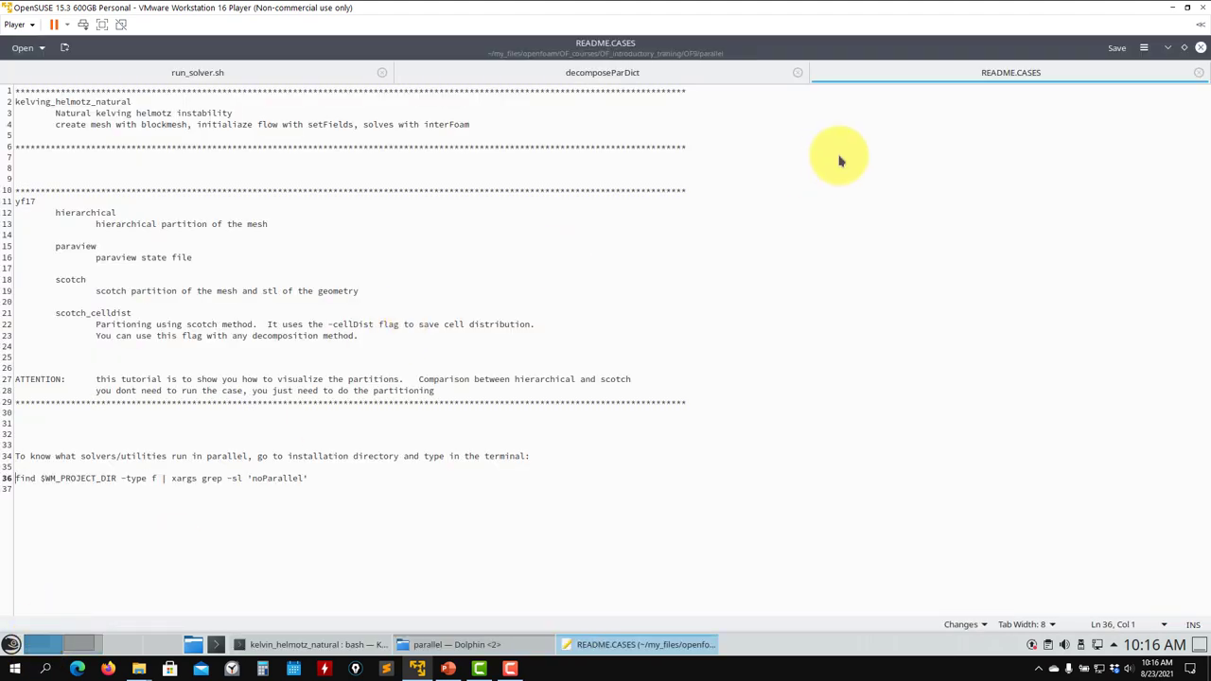
{"action": "left_click", "coordinate": [1199, 74]}
{"action": "left_click", "coordinate": [1170, 47]}
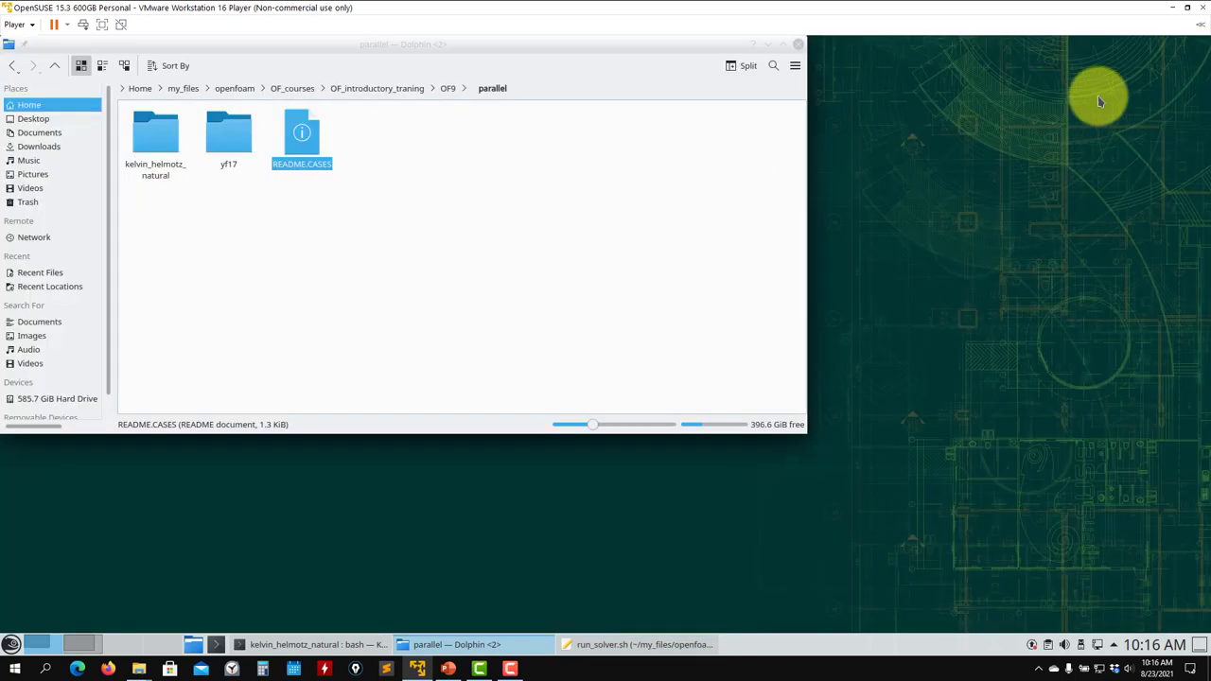
{"action": "left_click", "coordinate": [151, 138]}
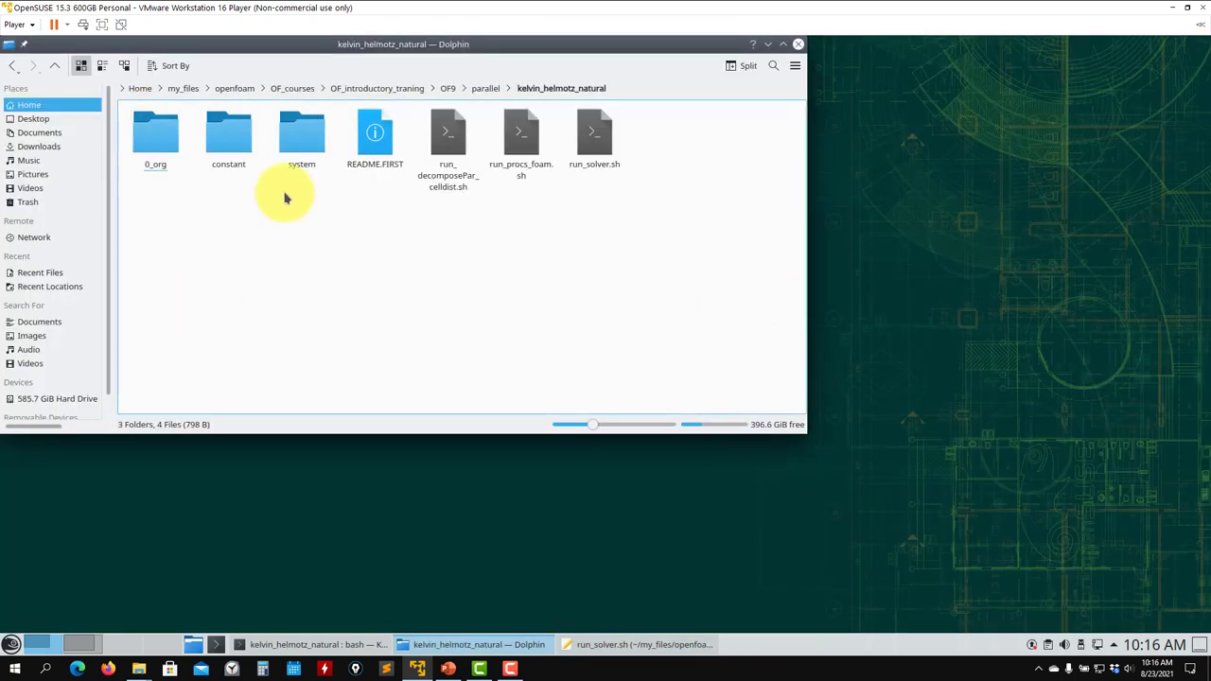
Clear the kelvin_helmotz_natural terminal and list the case directory.
{"action": "left_click", "coordinate": [341, 646]}
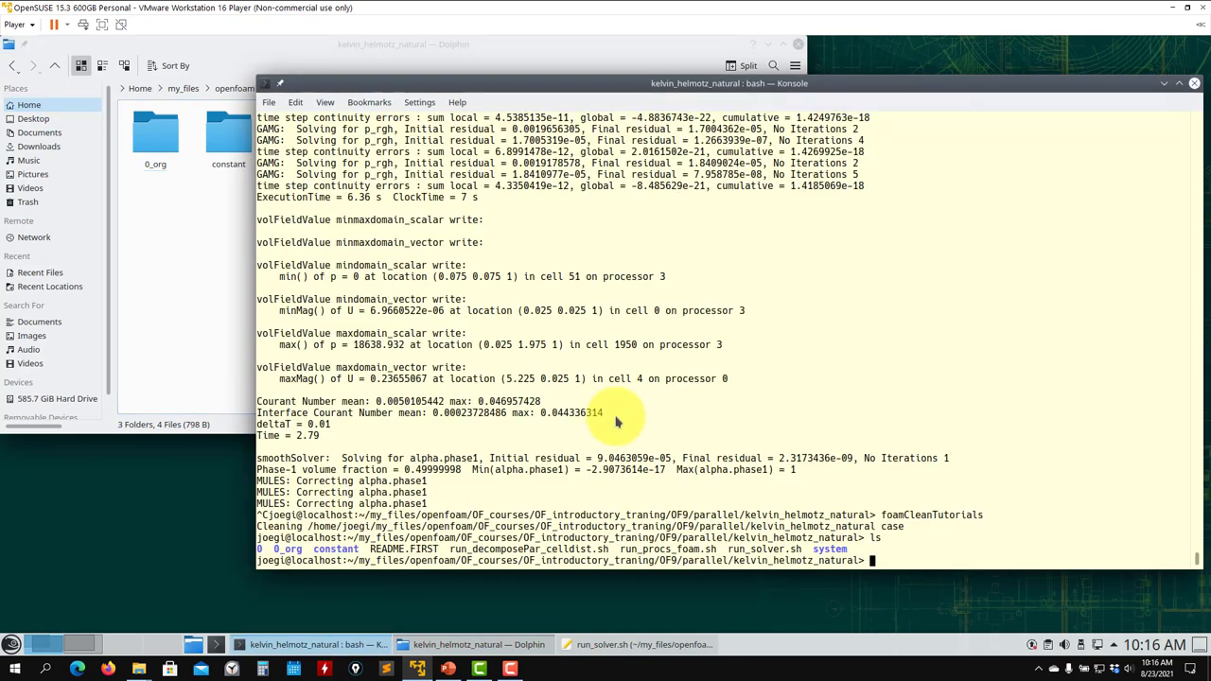
{"action": "type", "text": "clear"}
{"action": "key", "text": "Return"}
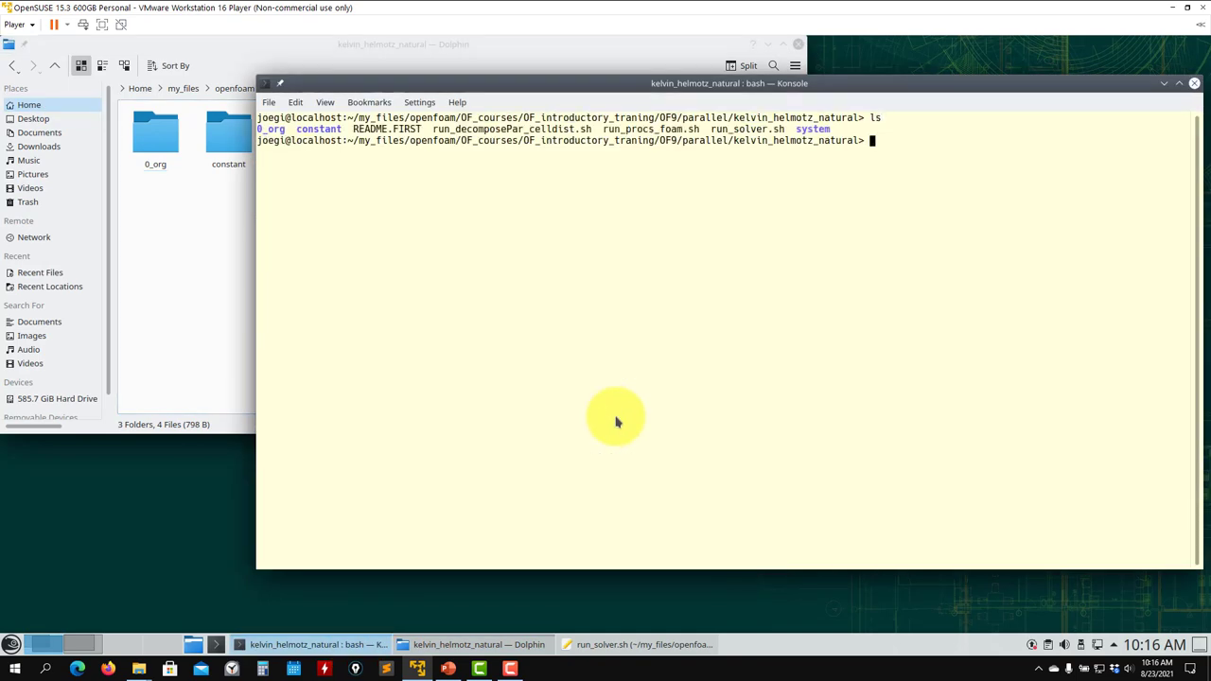
Open run_decomposePar_celldist.sh in the text editor and highlight the decomposePar -cellDist command and its flag.
{"action": "left_click", "coordinate": [194, 230]}
{"action": "right_click", "coordinate": [446, 149]}
{"action": "mouse_move", "coordinate": [616, 170]}
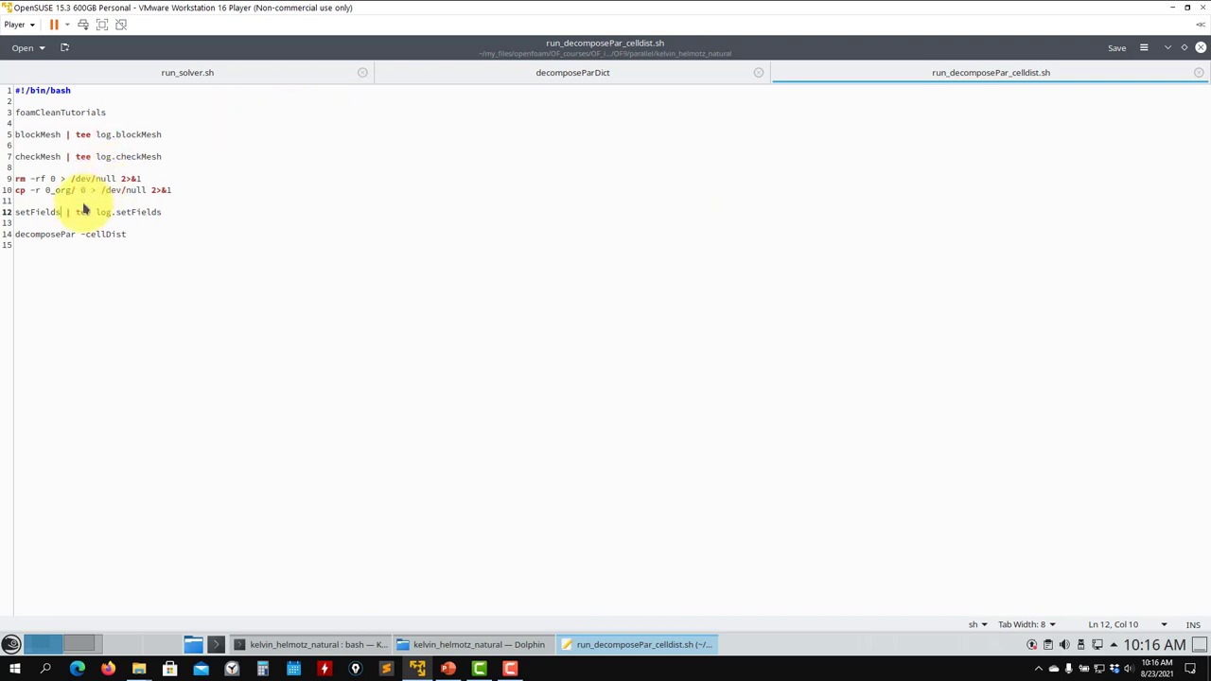
{"action": "left_click_drag", "start_coordinate": [128, 236], "coordinate": [19, 242]}
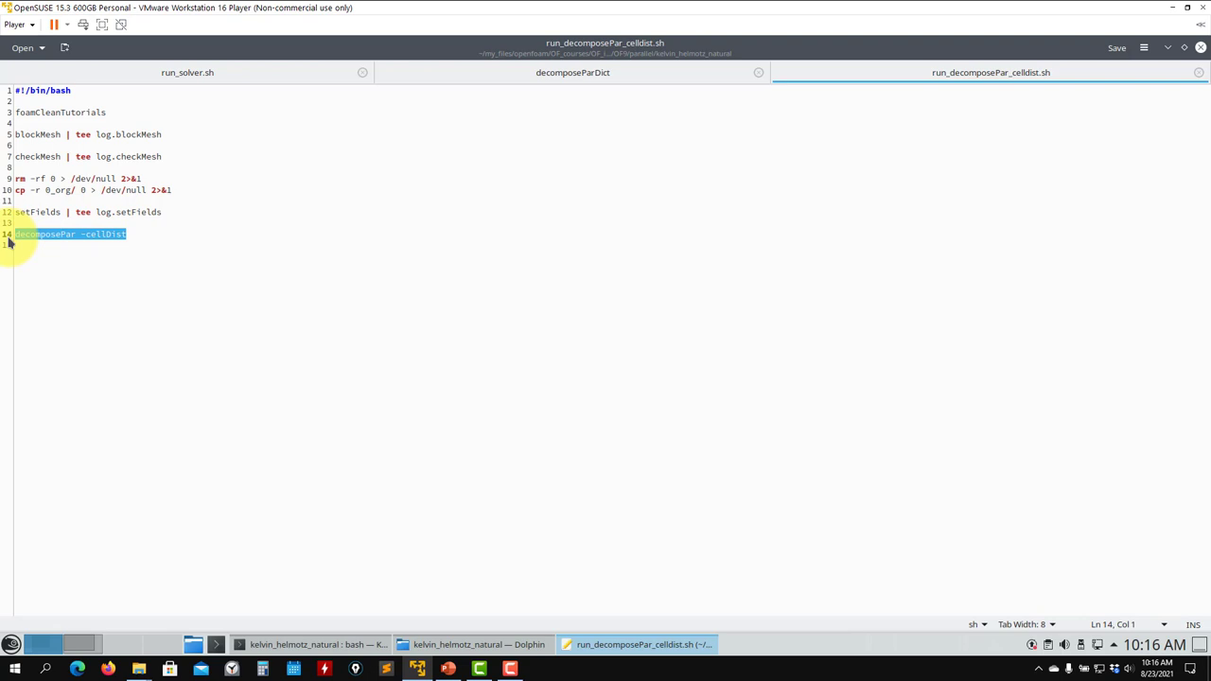
{"action": "left_click_drag", "start_coordinate": [129, 238], "coordinate": [85, 239]}
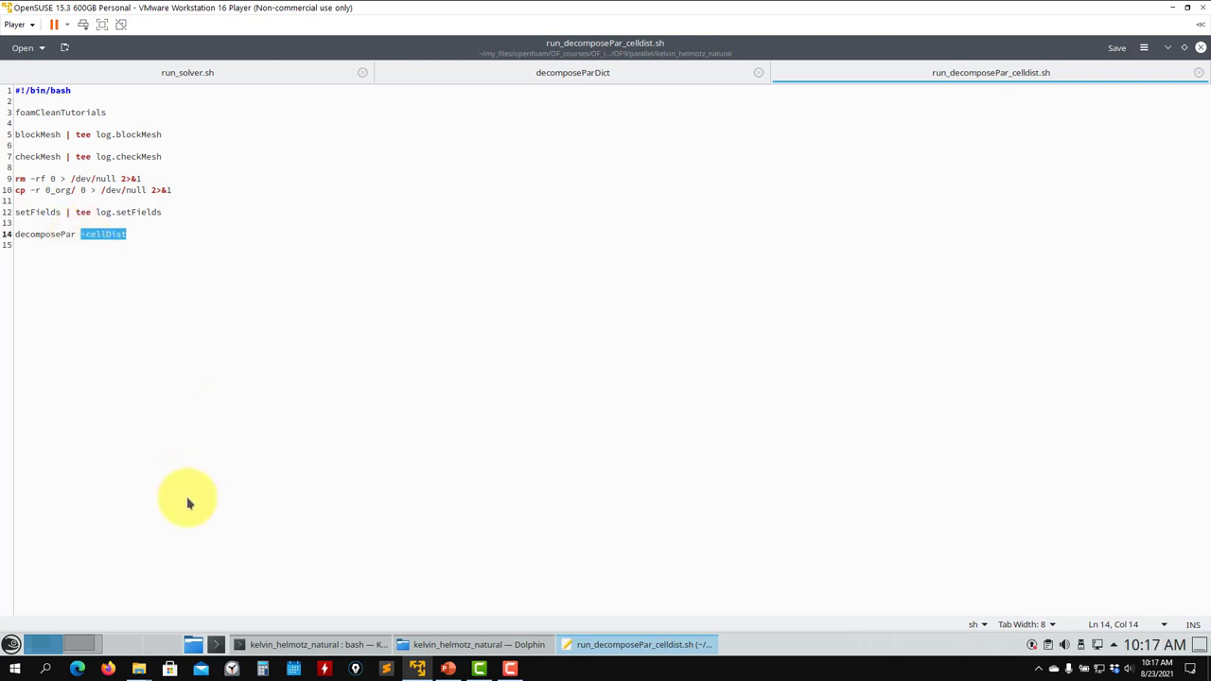
Look up decomposePar's options in the case terminal with foamInfo and decomposePar -help, highlighting the -cellDist description.
{"action": "left_click", "coordinate": [301, 645]}
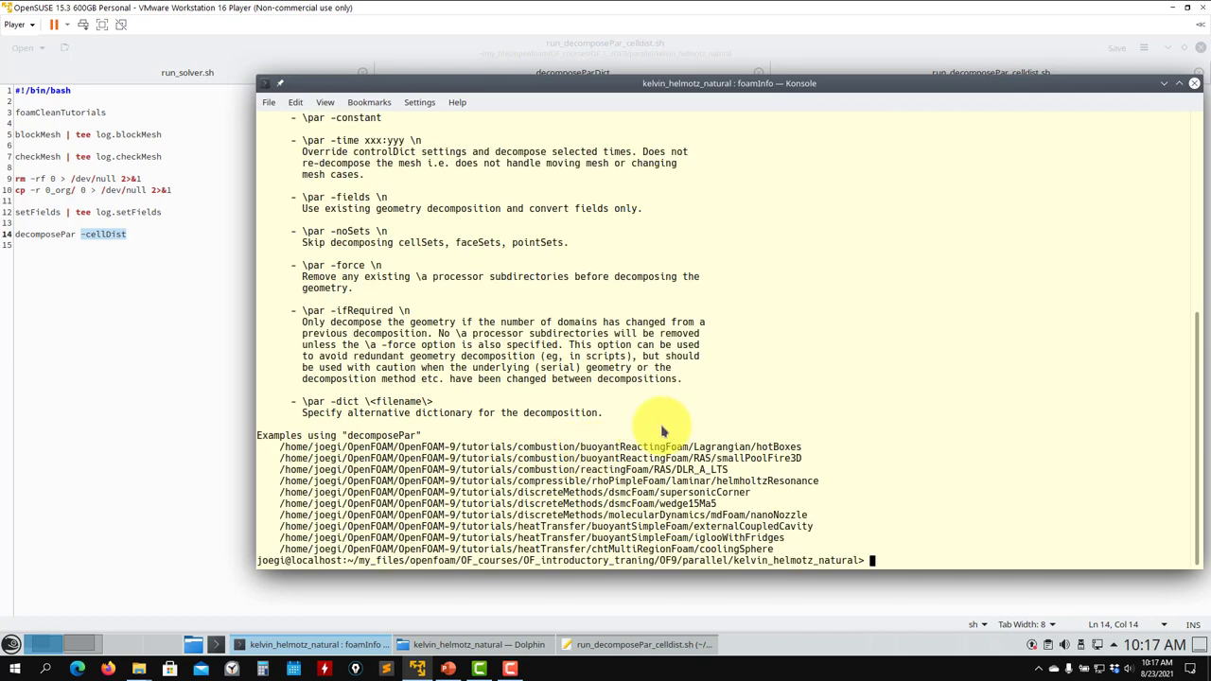
{"action": "scroll", "coordinate": [435, 336], "scroll_direction": "up", "scroll_amount": 3}
{"action": "scroll", "coordinate": [435, 343], "scroll_direction": "up", "scroll_amount": 6}
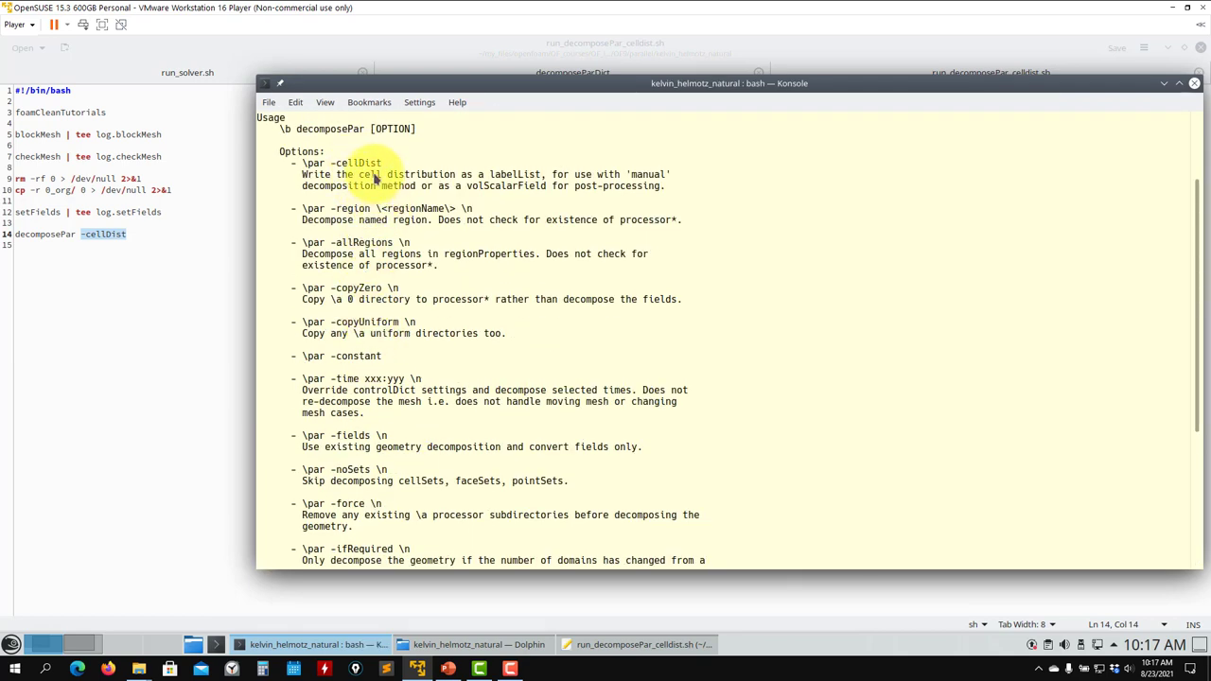
{"action": "left_click_drag", "start_coordinate": [301, 178], "coordinate": [703, 195]}
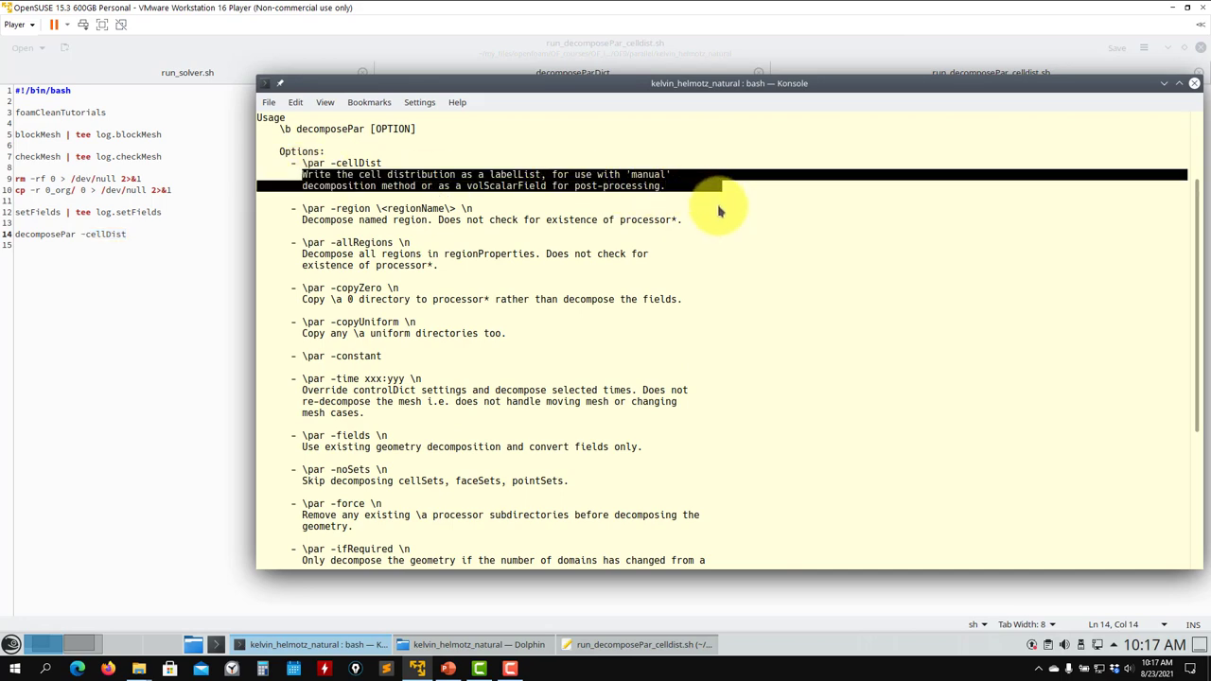
{"action": "scroll", "coordinate": [714, 213], "scroll_direction": "down", "scroll_amount": 7}
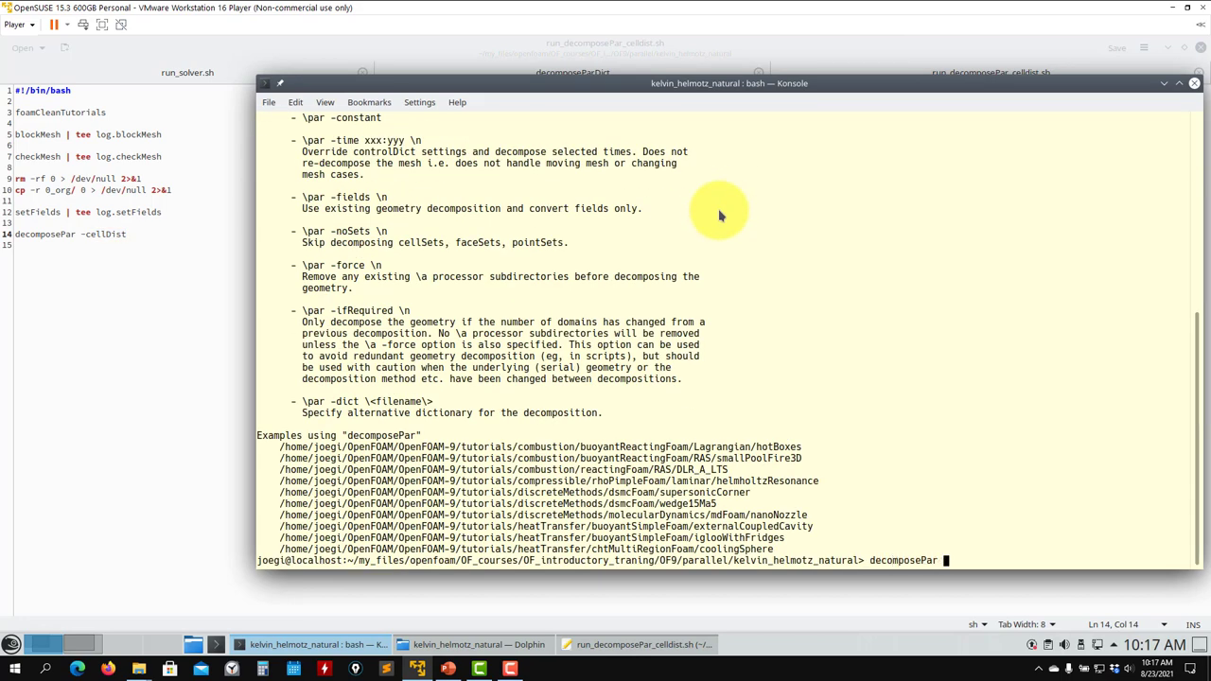
{"action": "type", "text": "p"}
{"action": "key", "text": "Return"}
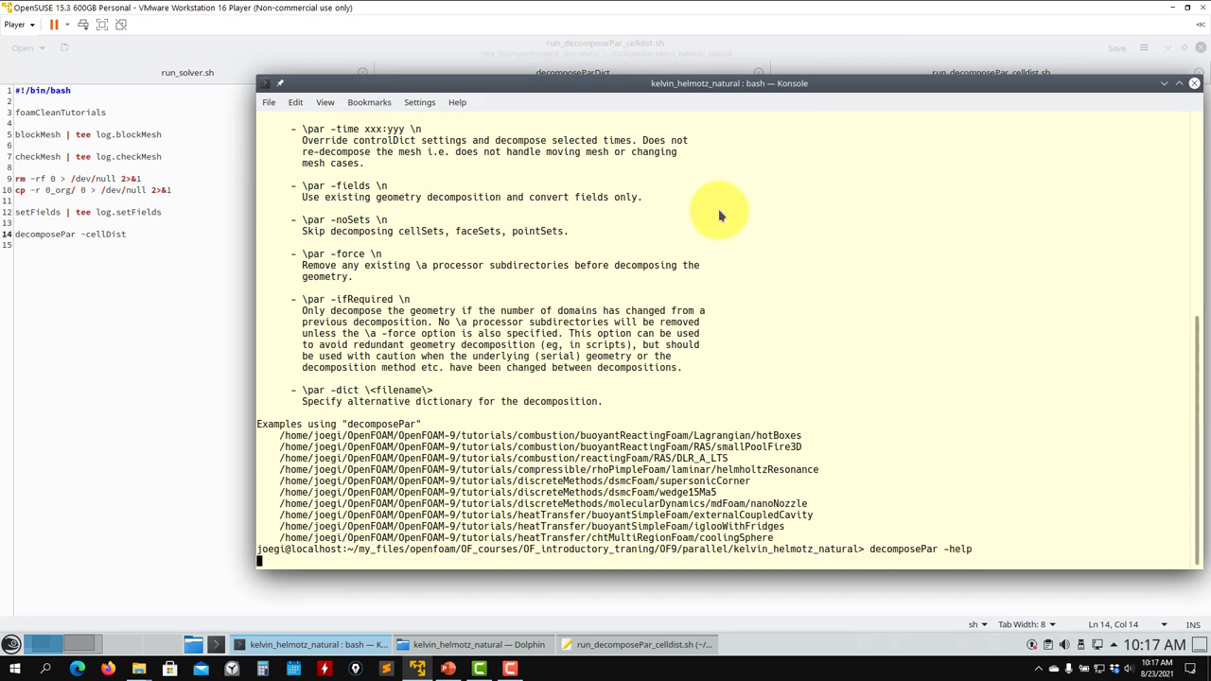
Clear the case terminal, list the directory, and run sh run_decomposePar_celldist.sh.
{"action": "type", "text": "clear"}
{"action": "key", "text": "Return"}
{"action": "type", "text": "ls"}
{"action": "key", "text": "Return"}
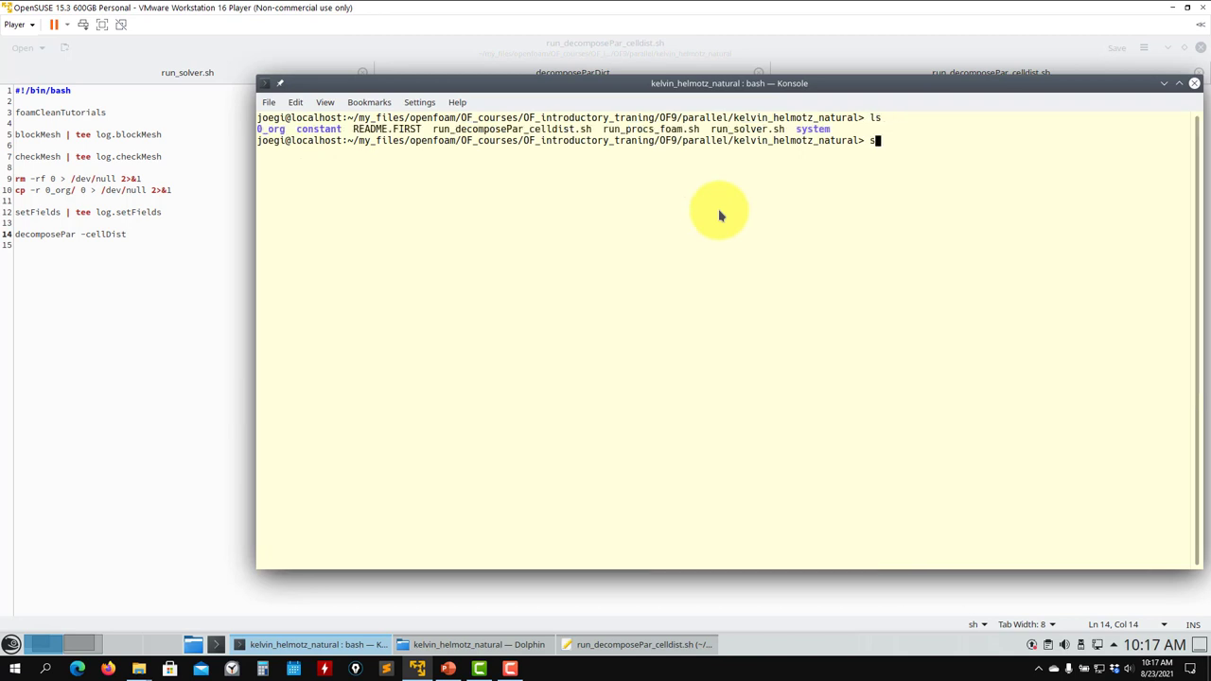
{"action": "type", "text": "sh run_d"}
{"action": "key", "text": "Tab"}
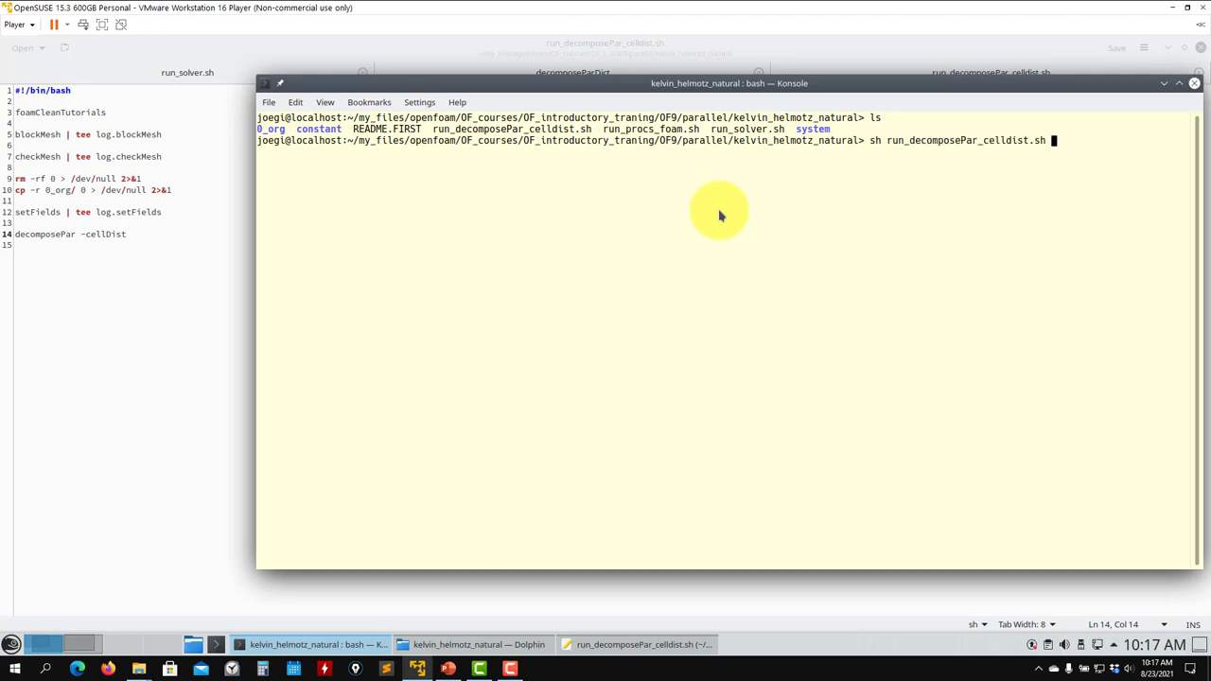
{"action": "key", "text": "Return"}
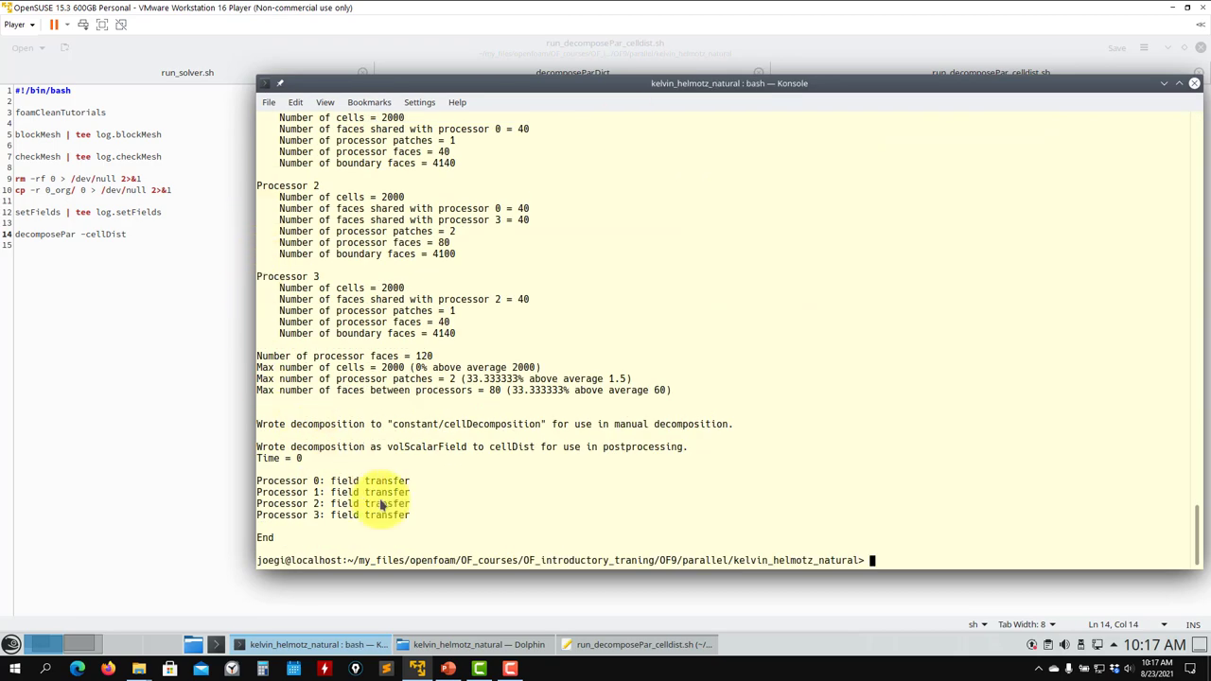
Open the case's 0 folder in the file manager to check for the cellDist file.
{"action": "left_click", "coordinate": [453, 644]}
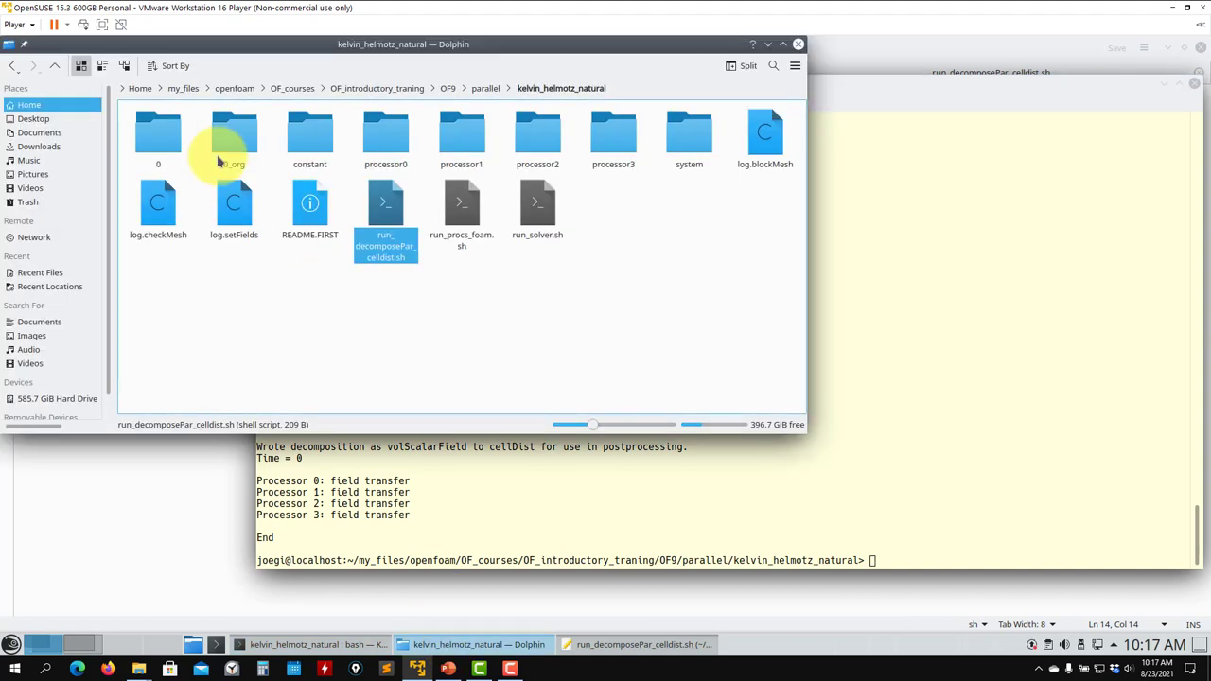
{"action": "left_click", "coordinate": [171, 140]}
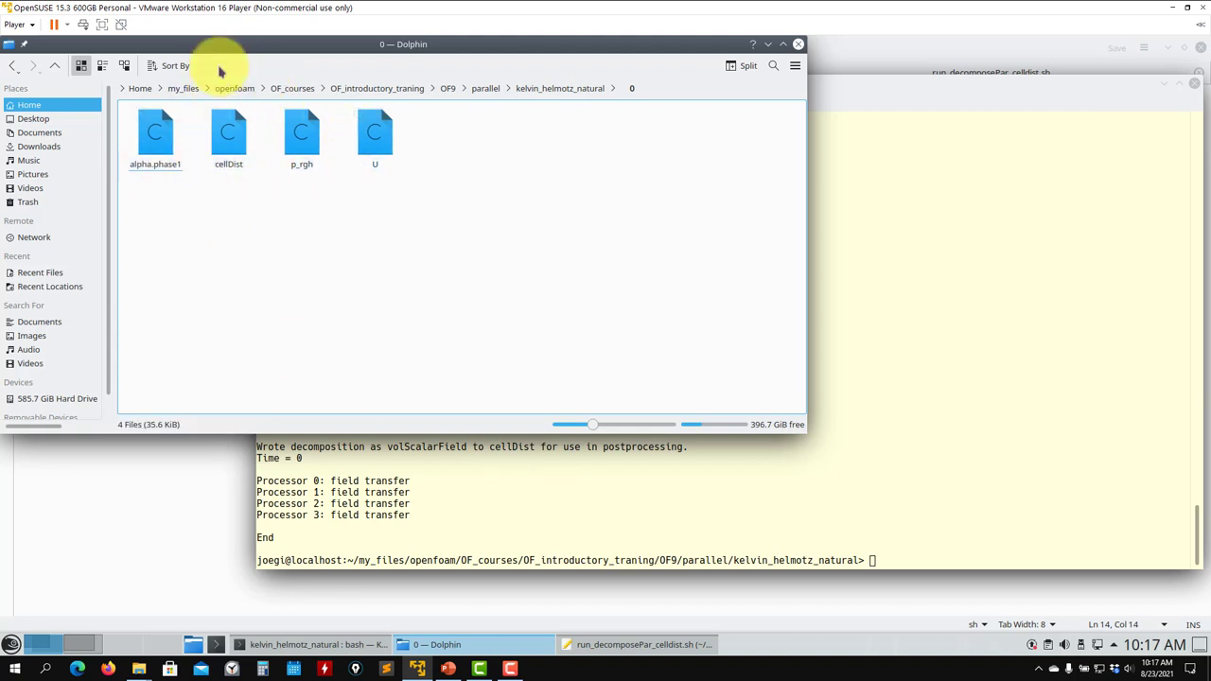
Launch paraFoam from the case terminal and load the kelvin_helmotz_natural case in ParaView.
{"action": "left_click", "coordinate": [745, 541]}
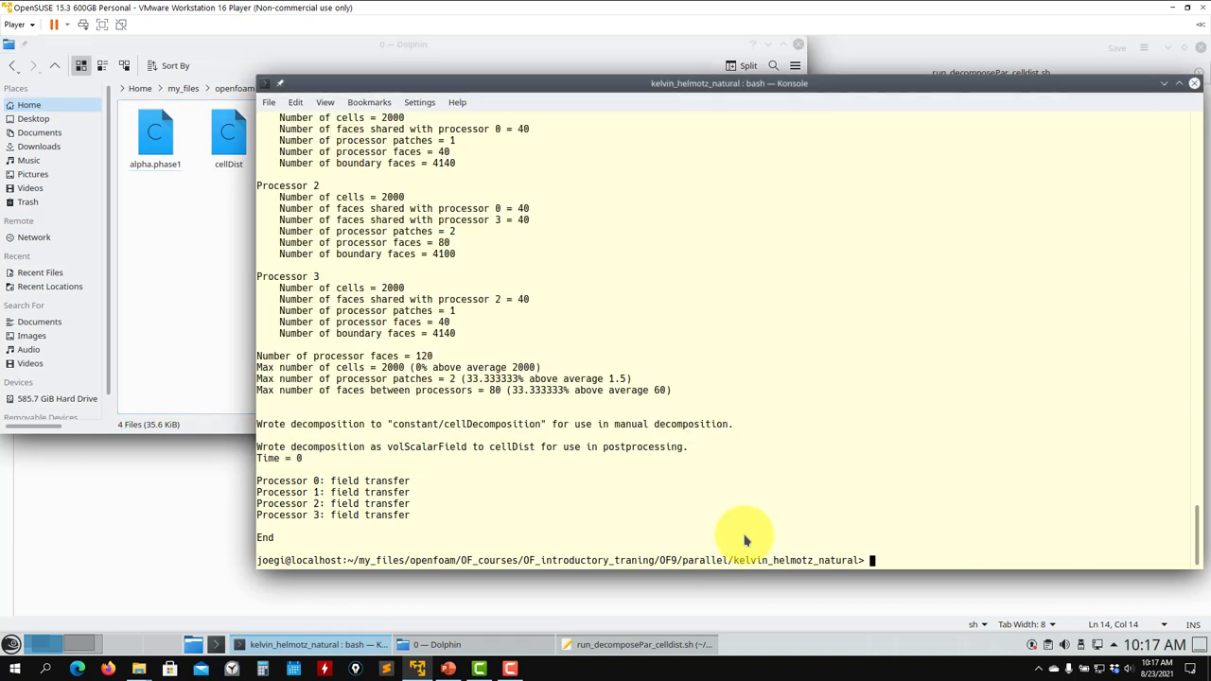
{"action": "type", "text": "paraFoam"}
{"action": "key", "text": "Return"}
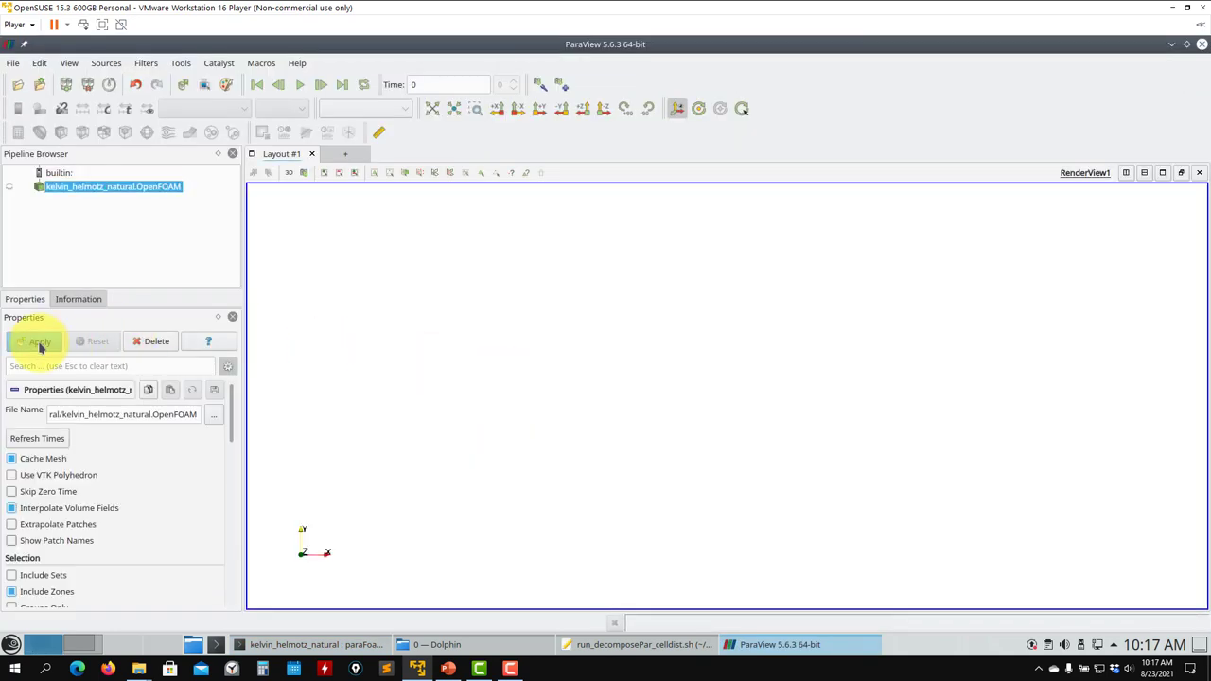
{"action": "left_click", "coordinate": [37, 341]}
Enable the cellDist field and colour the mesh by the cell-based cellDist values.
{"action": "scroll", "coordinate": [233, 396], "scroll_direction": "down", "scroll_amount": 10}
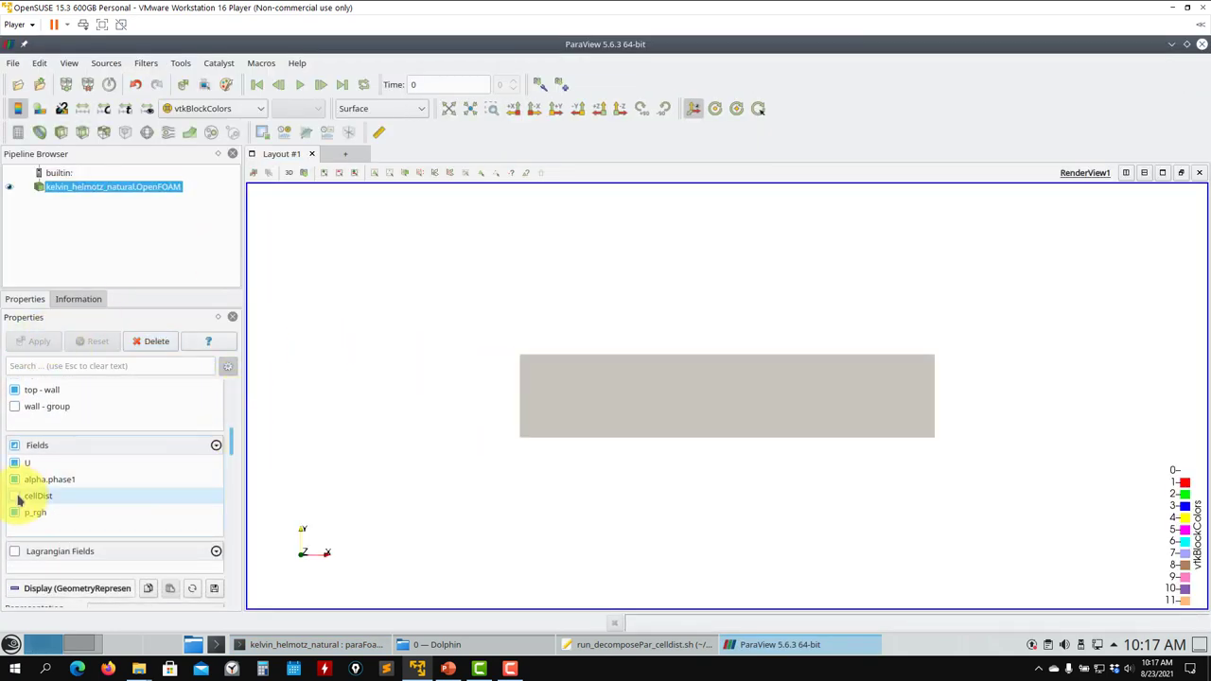
{"action": "left_click", "coordinate": [232, 111]}
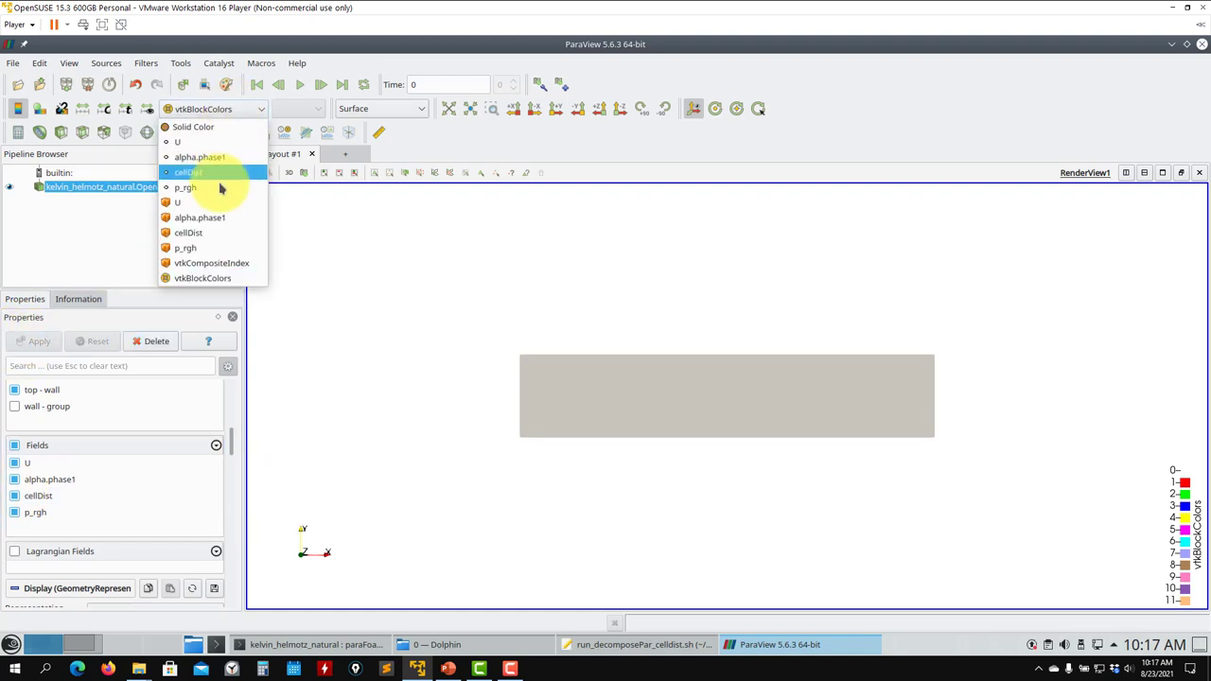
{"action": "left_click", "coordinate": [217, 233]}
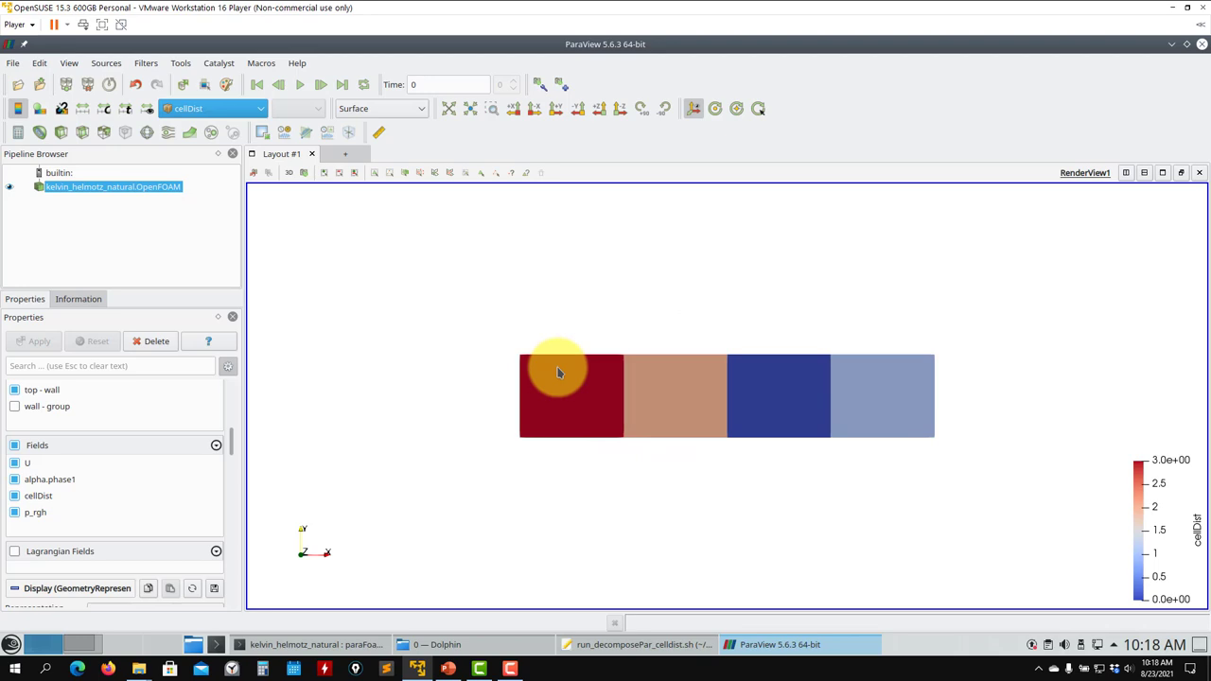
Switch to the PowerPoint deck and review slide 502 on halo zones and the mpirun parallel command.
{"action": "left_click", "coordinate": [449, 669]}
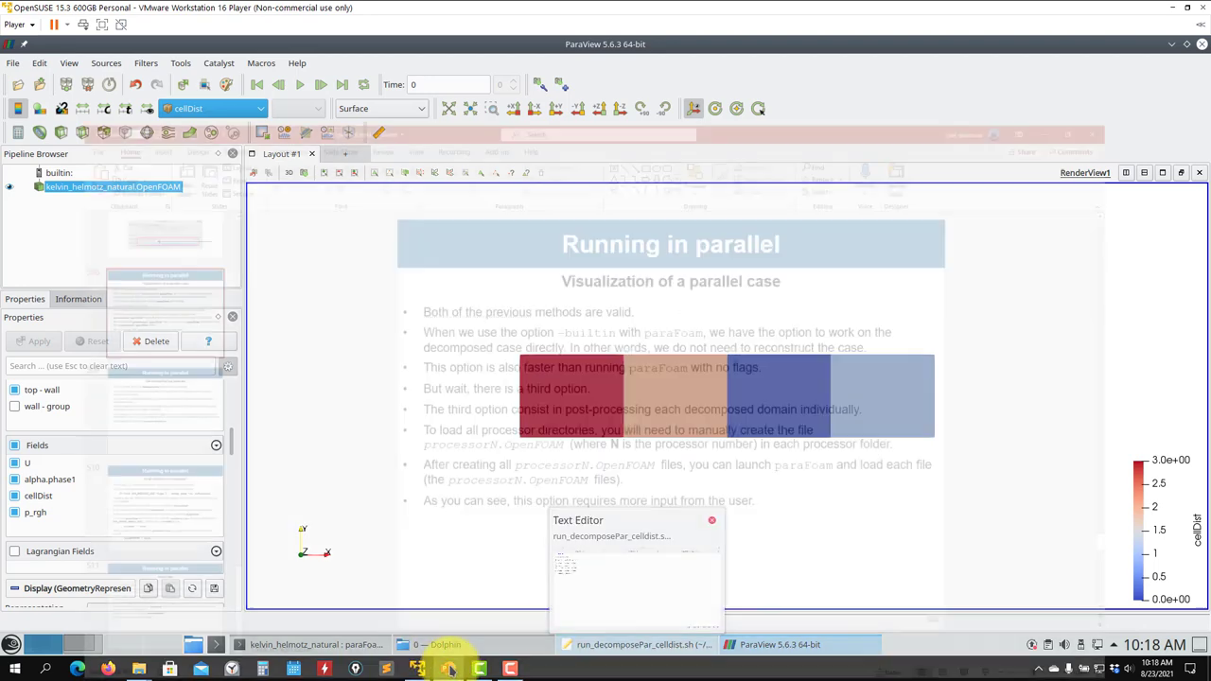
{"action": "scroll", "coordinate": [83, 317], "scroll_direction": "up", "scroll_amount": 10}
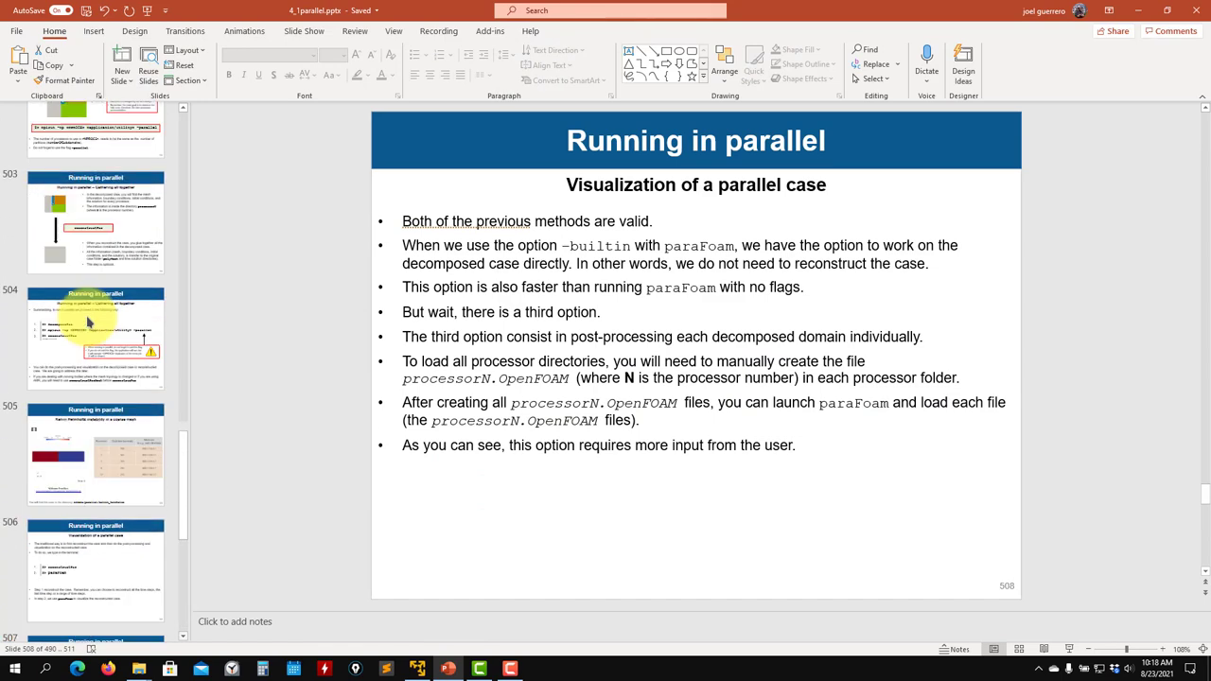
{"action": "left_click", "coordinate": [95, 483]}
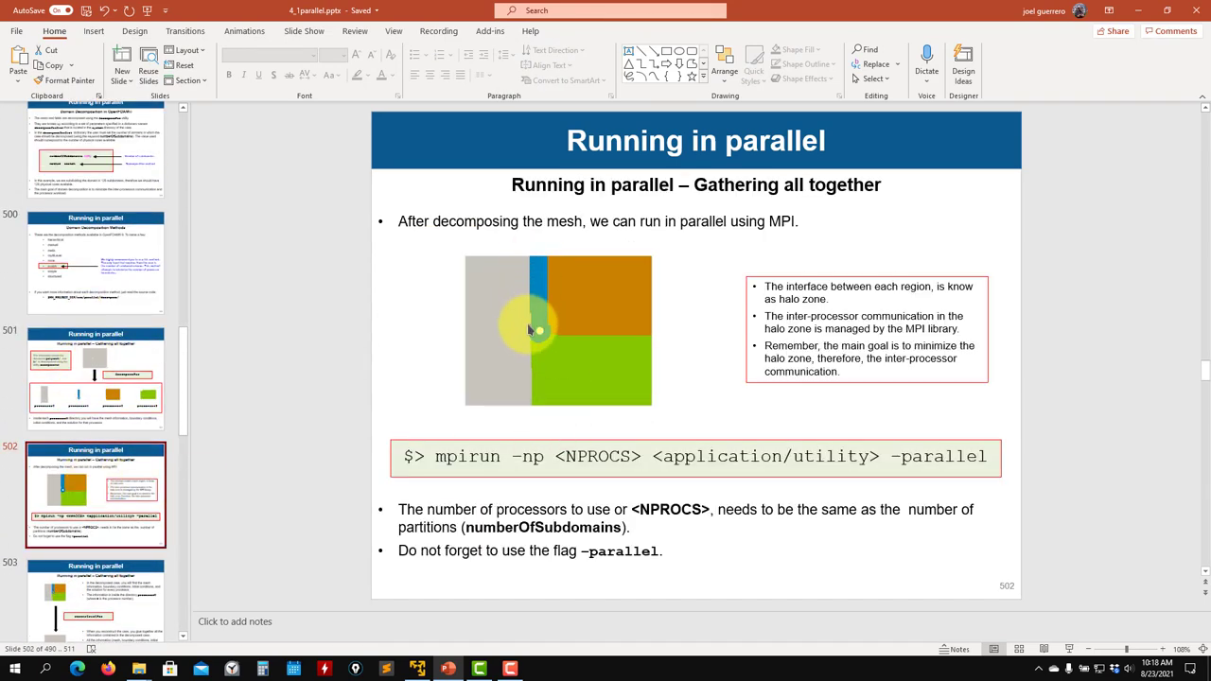
{"action": "left_click", "coordinate": [1138, 11]}
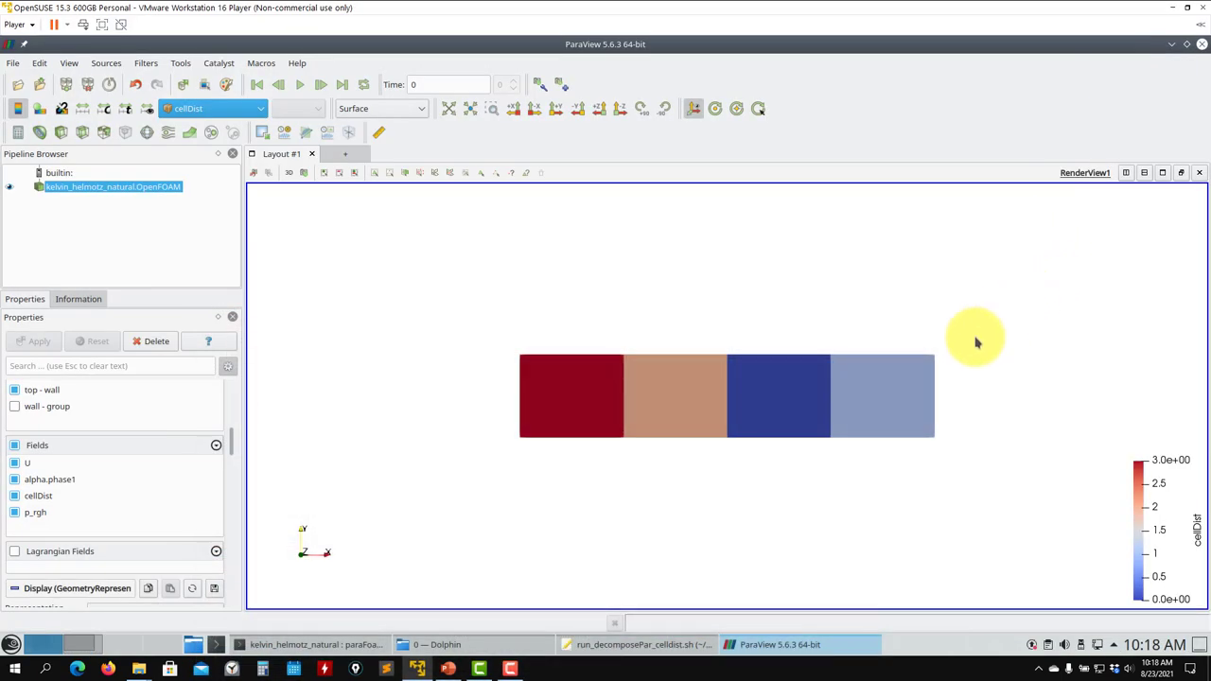
Close ParaView and return the file manager to the kelvin_helmotz_natural case folder.
{"action": "left_click", "coordinate": [1201, 45]}
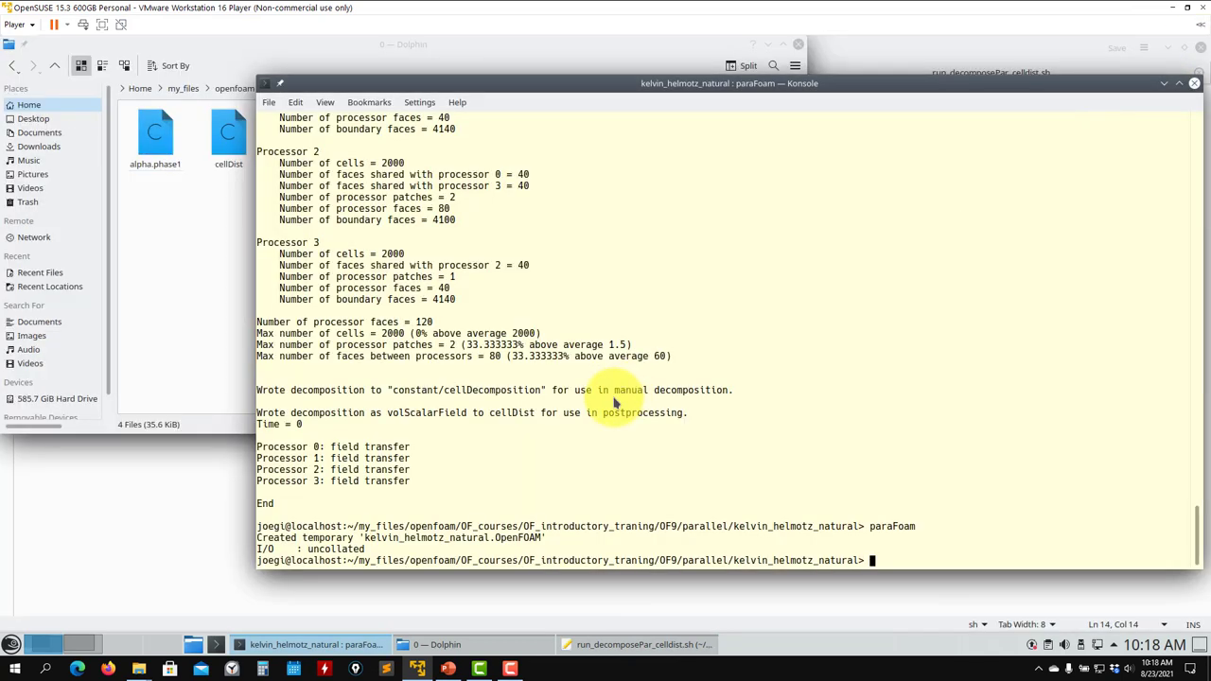
{"action": "left_click", "coordinate": [221, 274]}
{"action": "left_click", "coordinate": [59, 66]}
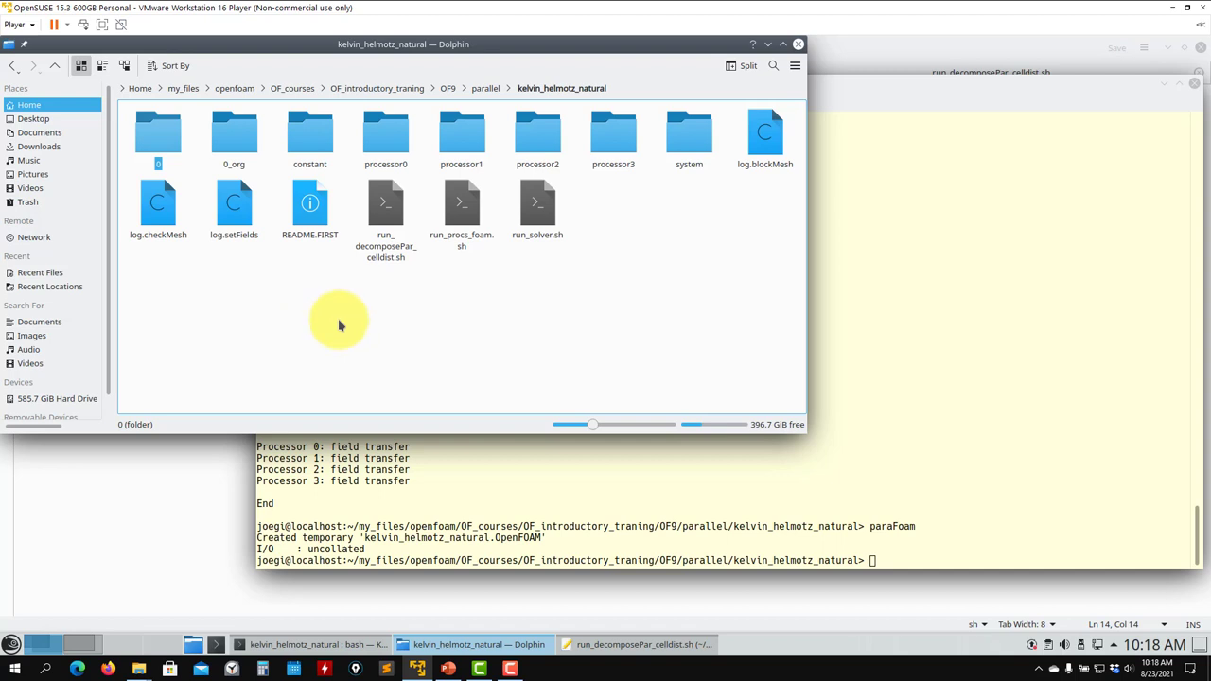
Highlight the temporary file's .OpenFOAM extension in the terminal output and check the case folder for that file.
{"action": "left_click", "coordinate": [479, 499]}
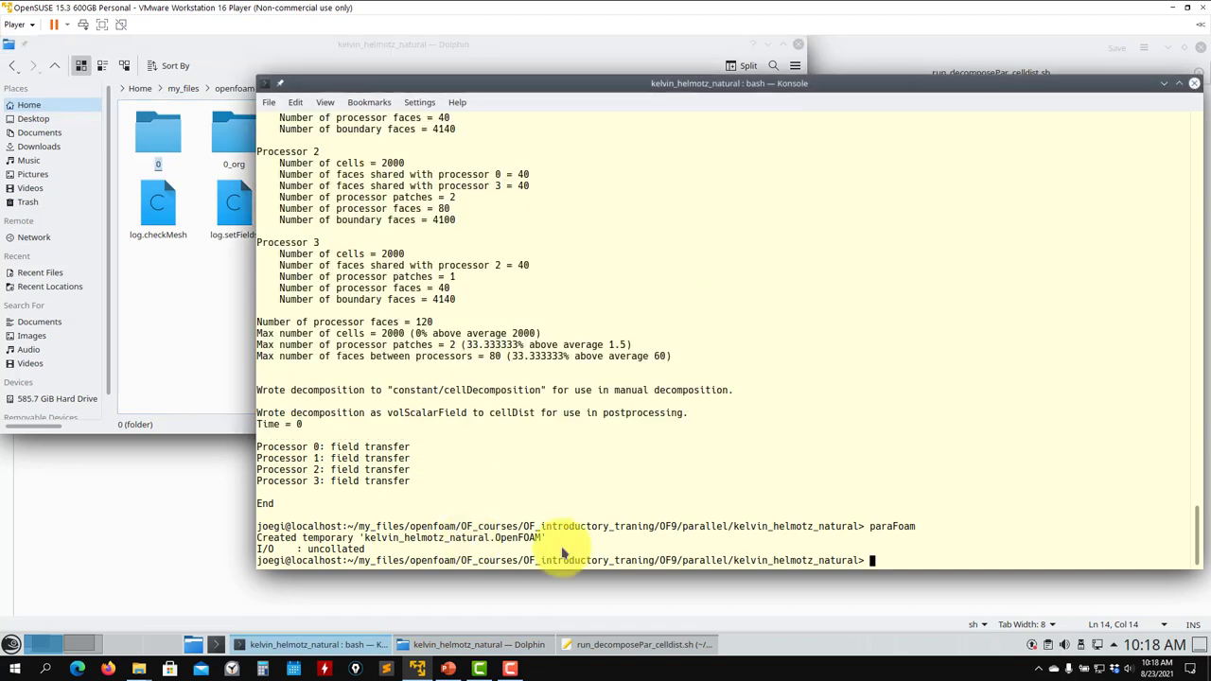
{"action": "left_click_drag", "start_coordinate": [543, 541], "coordinate": [488, 539]}
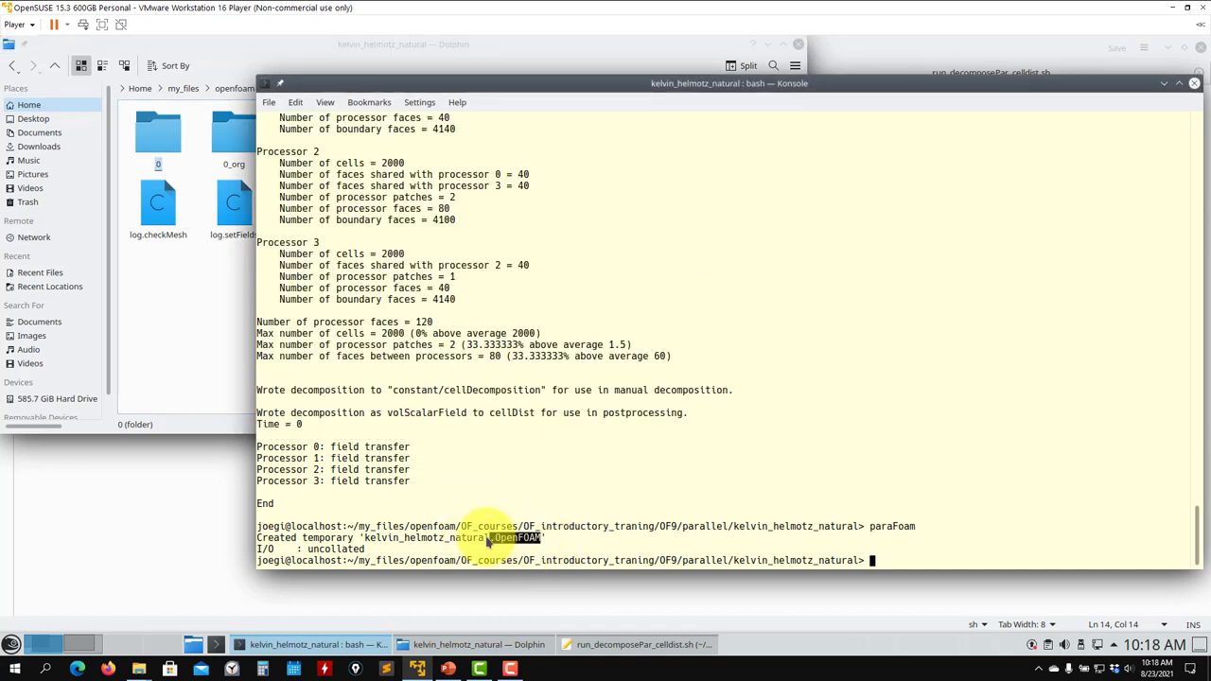
{"action": "left_click", "coordinate": [194, 301]}
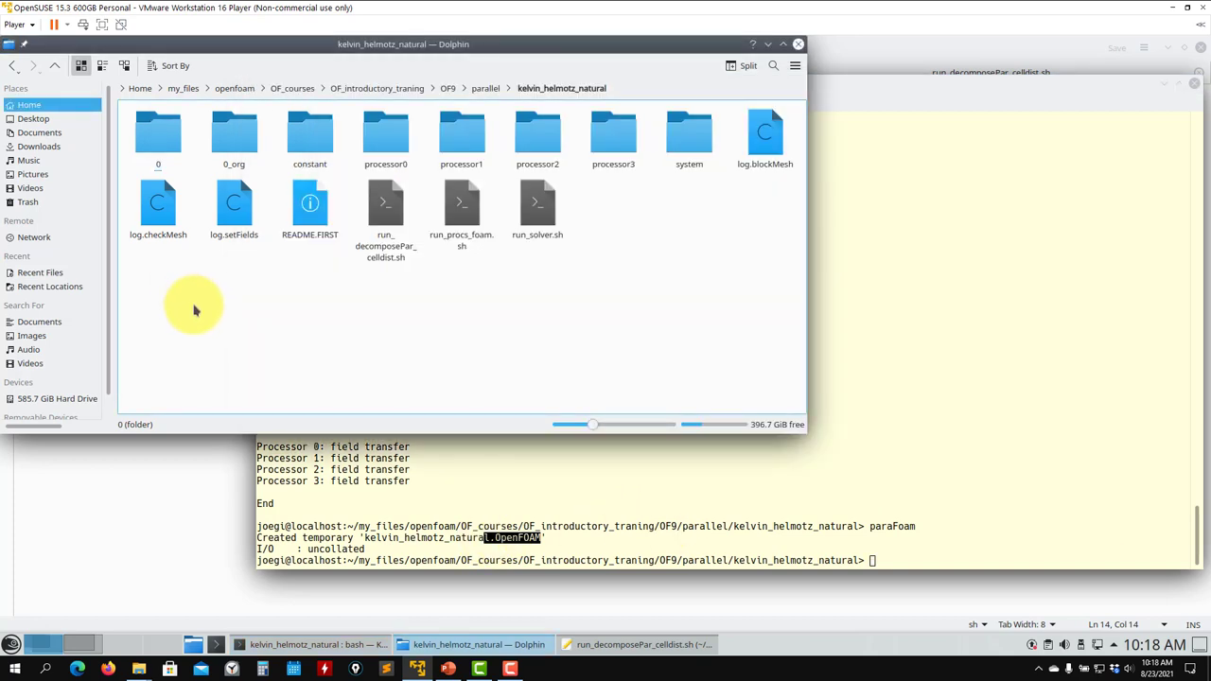
Open run_procs_foam.sh and review its meshing and decomposePar commands and the processor0 path in the first touch line.
{"action": "double_click", "coordinate": [459, 213]}
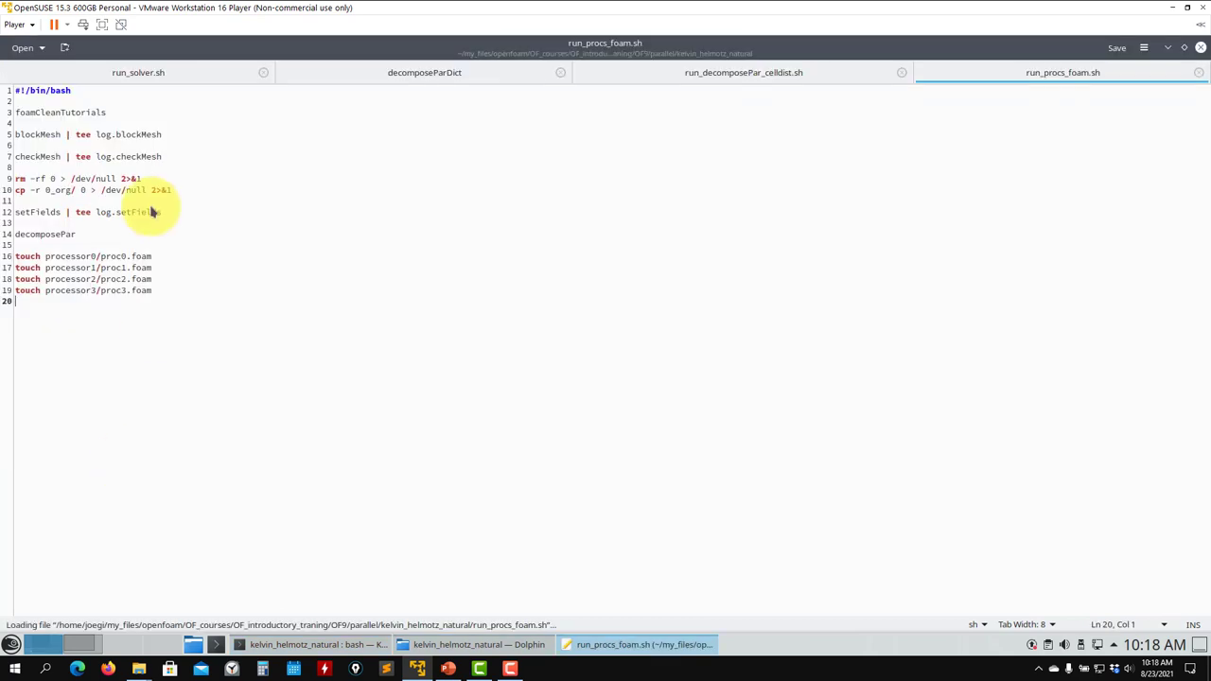
{"action": "left_click_drag", "start_coordinate": [75, 235], "coordinate": [10, 91]}
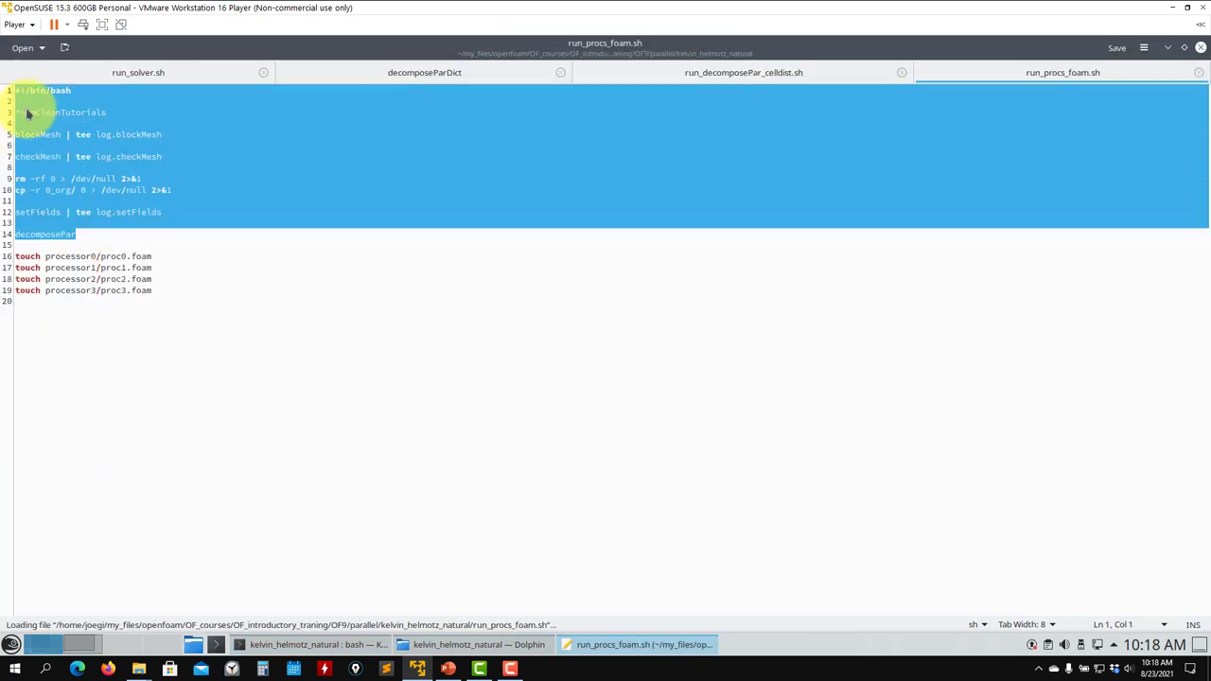
{"action": "left_click", "coordinate": [77, 214]}
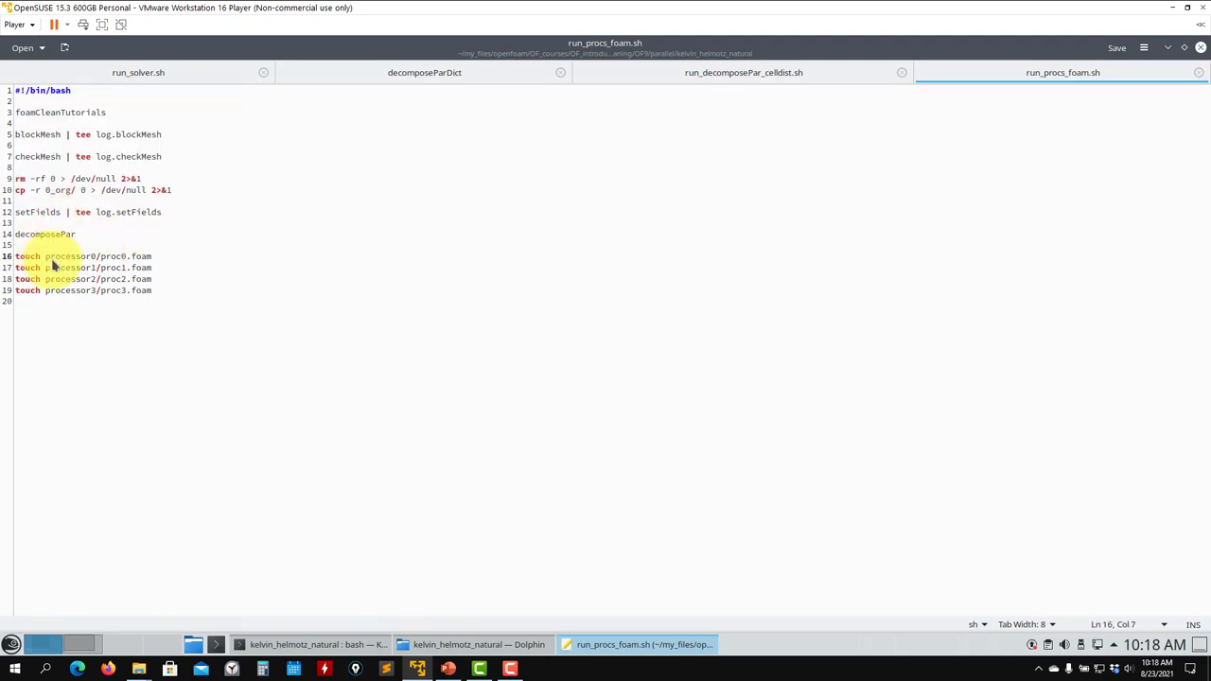
{"action": "left_click_drag", "start_coordinate": [45, 257], "coordinate": [99, 259]}
Inspect the contents of the processor0 folder and recheck the touch commands in run_procs_foam.sh.
{"action": "left_click", "coordinate": [435, 644]}
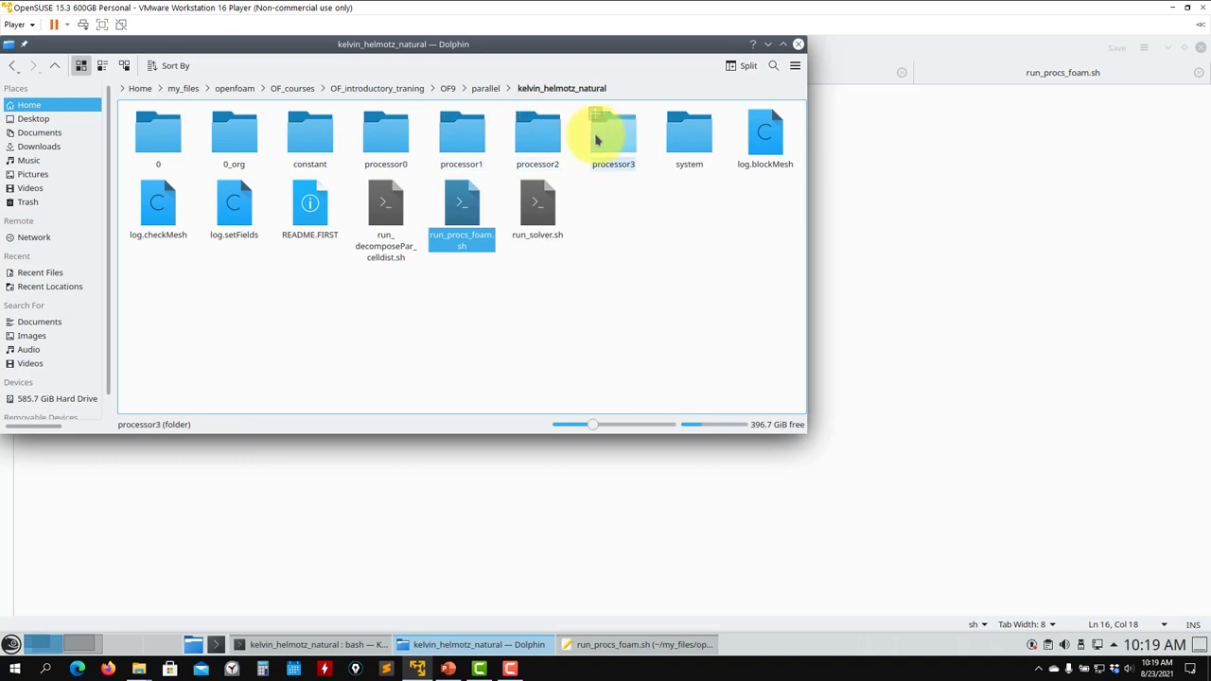
{"action": "double_click", "coordinate": [396, 142]}
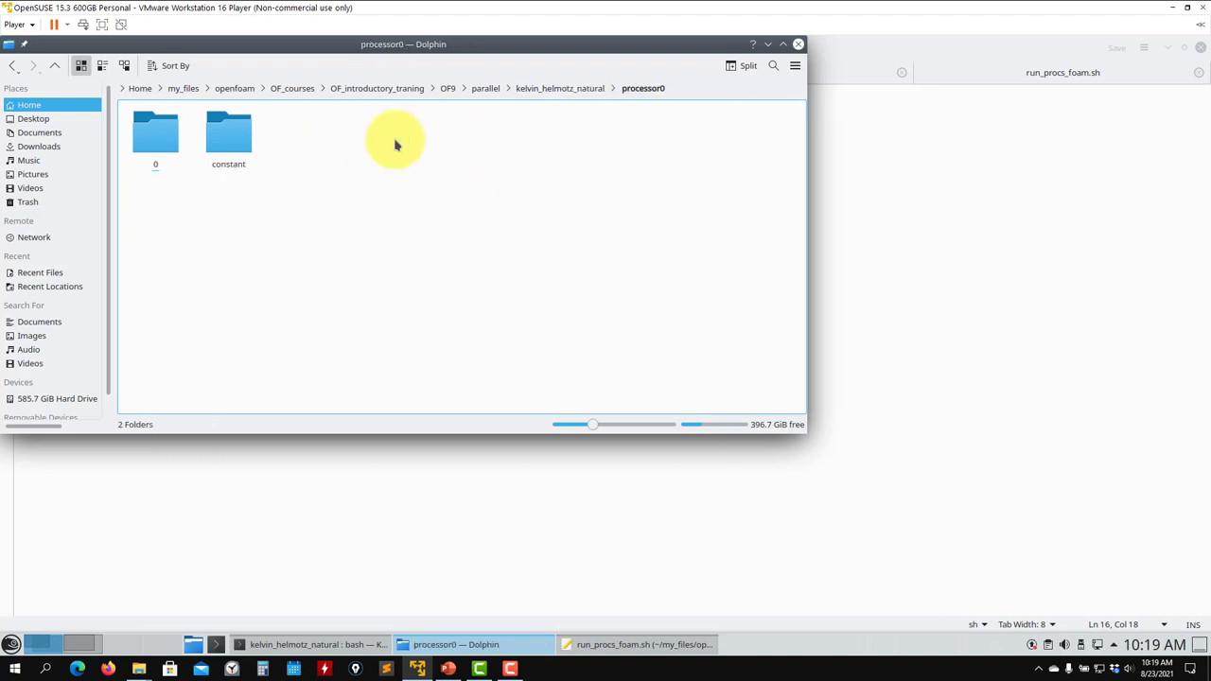
{"action": "left_click", "coordinate": [54, 65]}
{"action": "left_click", "coordinate": [632, 644]}
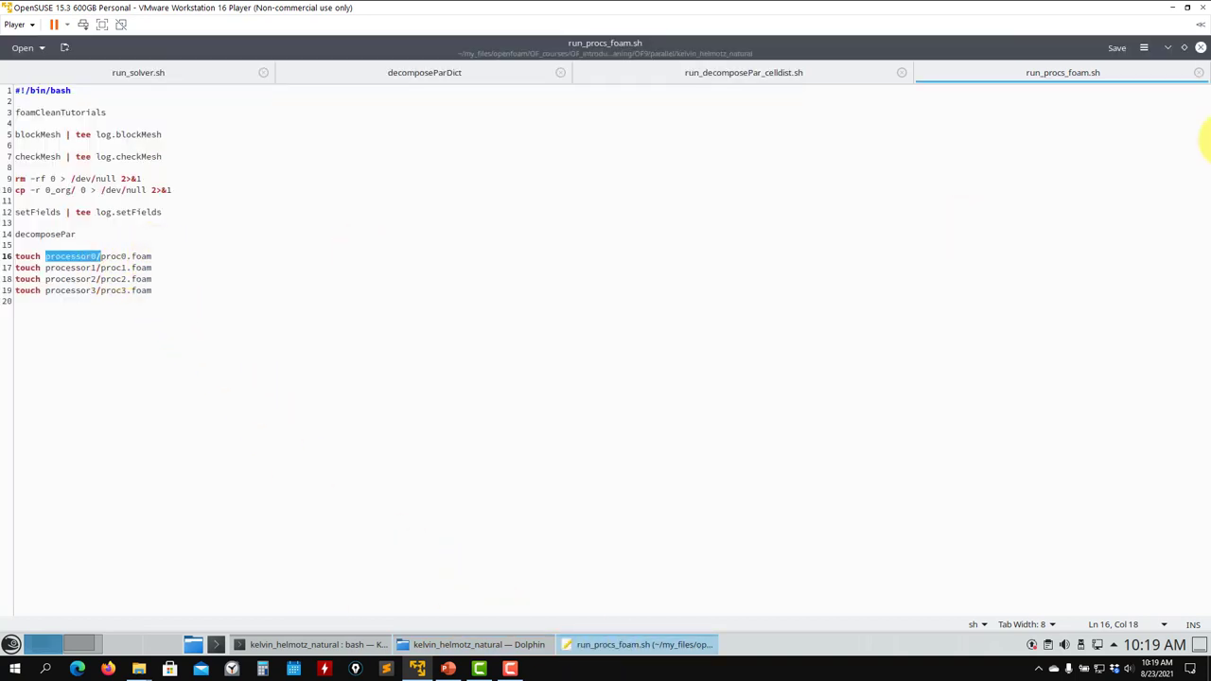
{"action": "left_click", "coordinate": [1184, 47]}
List the case directory in the terminal and run sh run_procs_foam.sh.
{"action": "left_click", "coordinate": [802, 495]}
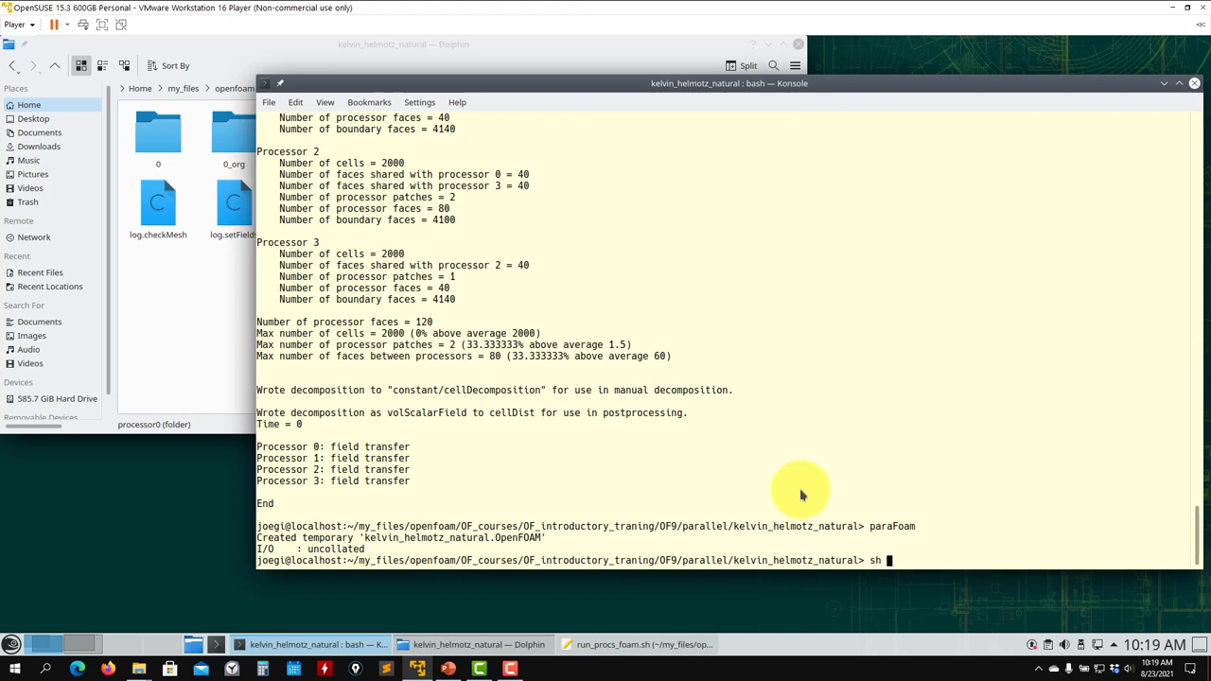
{"action": "type", "text": "ls"}
{"action": "key", "text": "Return"}
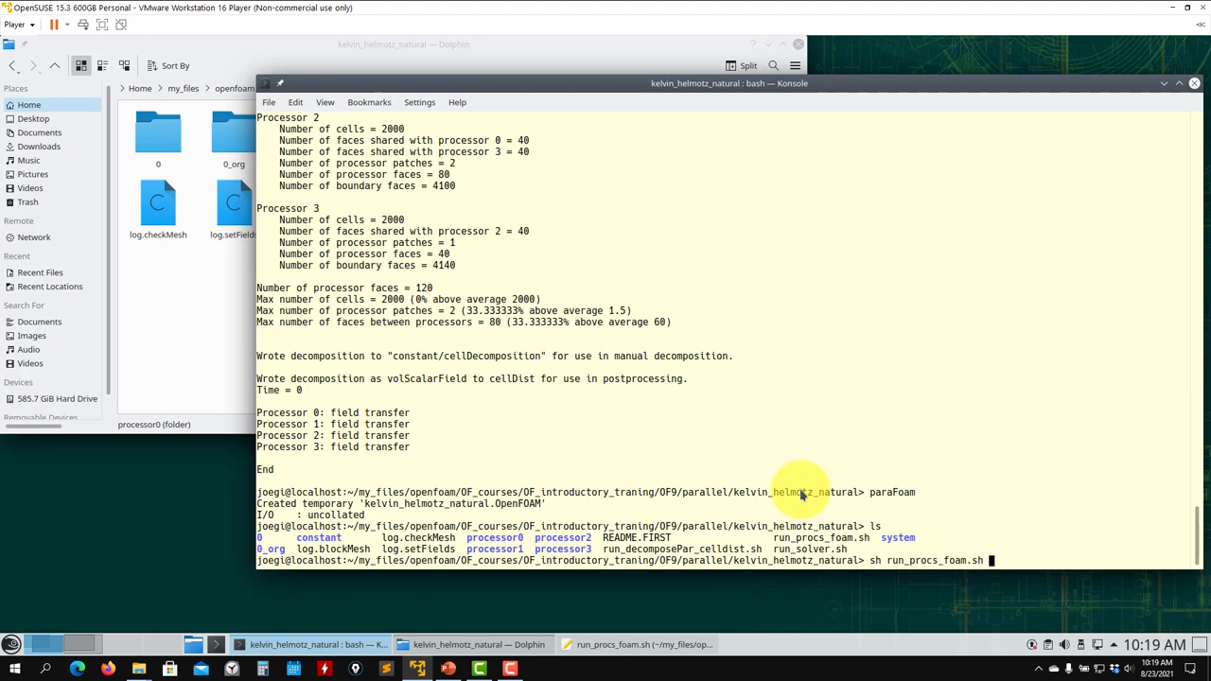
{"action": "key", "text": "Return"}
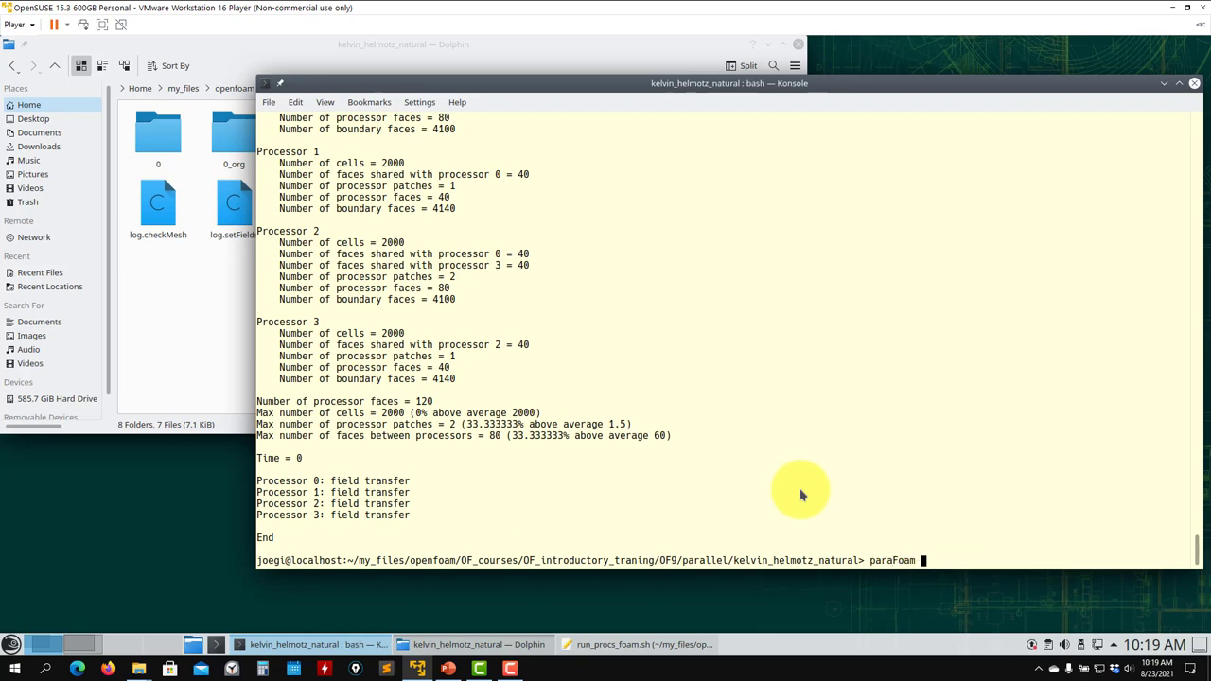
Launch paraFoam and replace the default case source with proc0.foam from the processor0 folder.
{"action": "key", "text": "Return"}
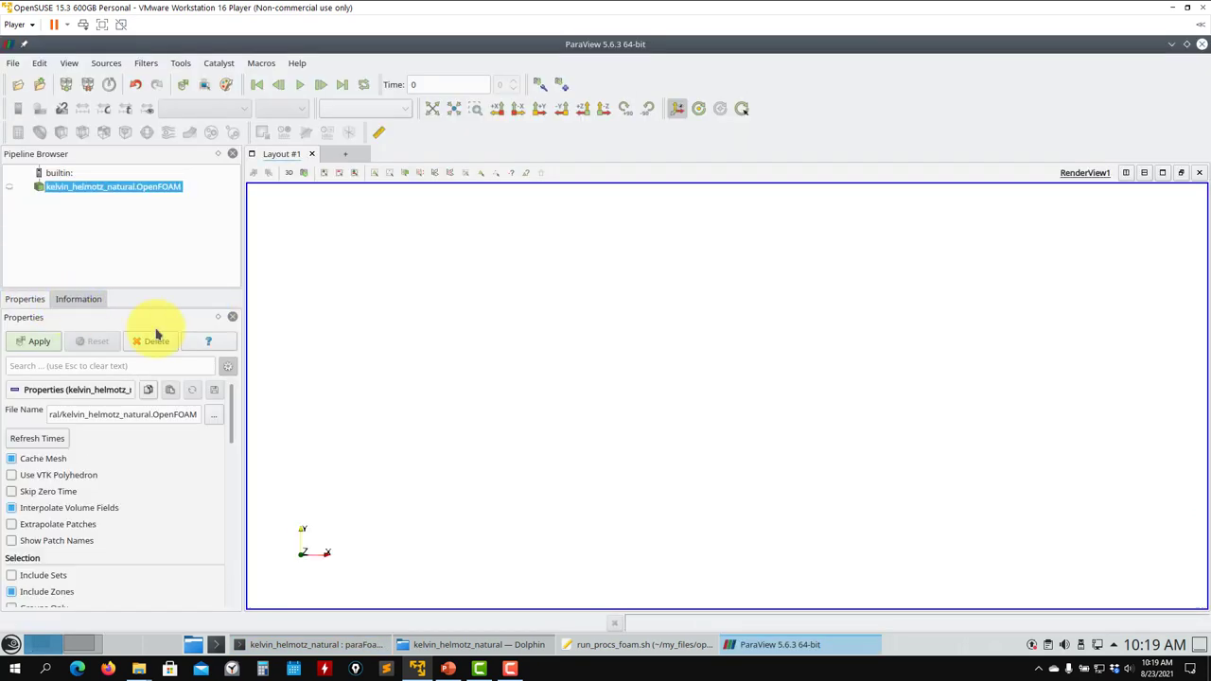
{"action": "left_click", "coordinate": [156, 339]}
{"action": "left_click", "coordinate": [14, 65]}
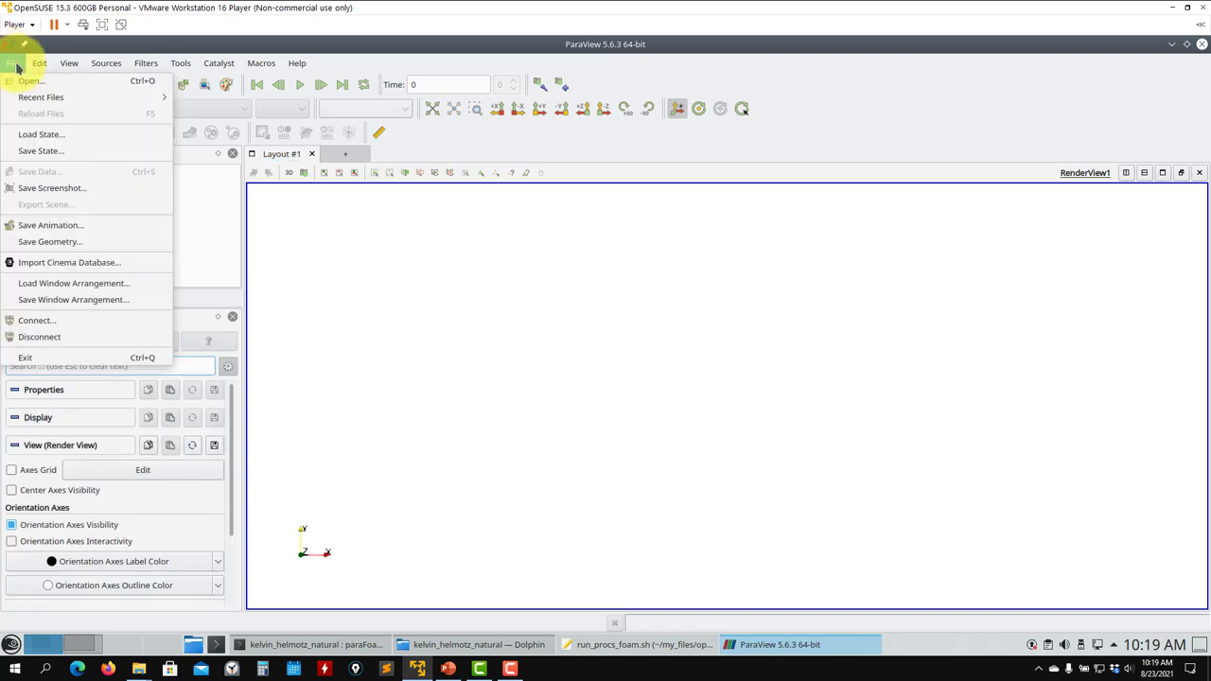
{"action": "left_click", "coordinate": [30, 82]}
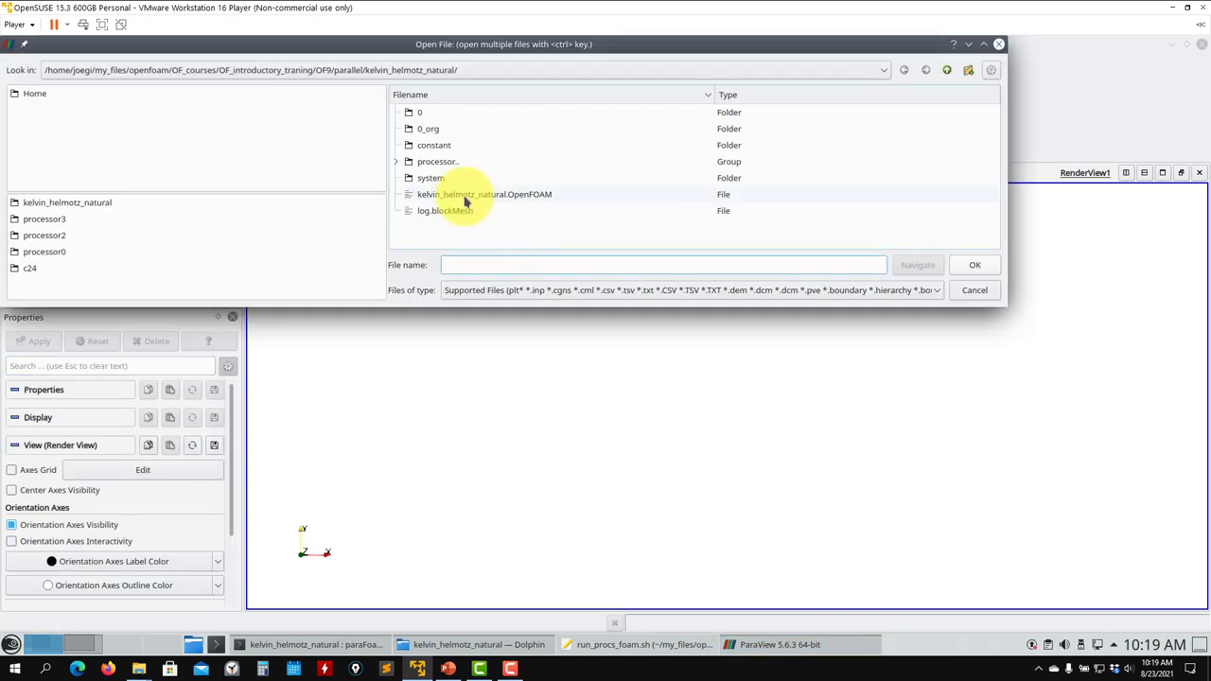
{"action": "left_click", "coordinate": [397, 162]}
{"action": "double_click", "coordinate": [448, 180]}
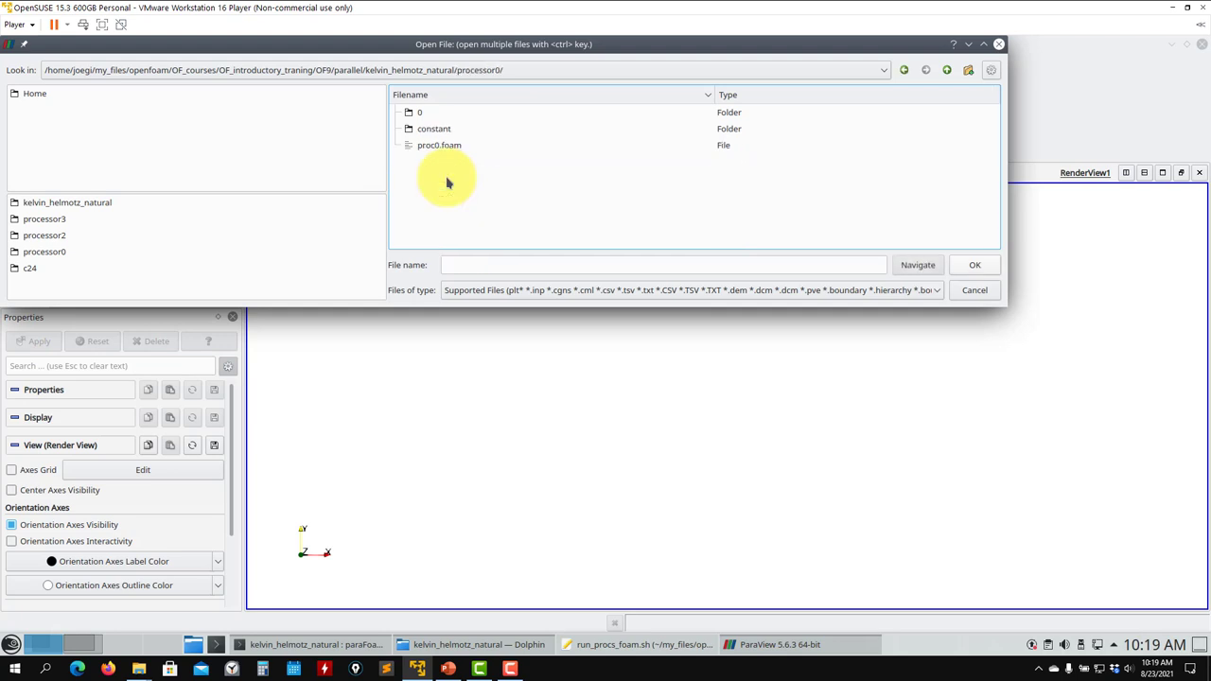
{"action": "left_click", "coordinate": [443, 147]}
{"action": "left_click", "coordinate": [975, 265]}
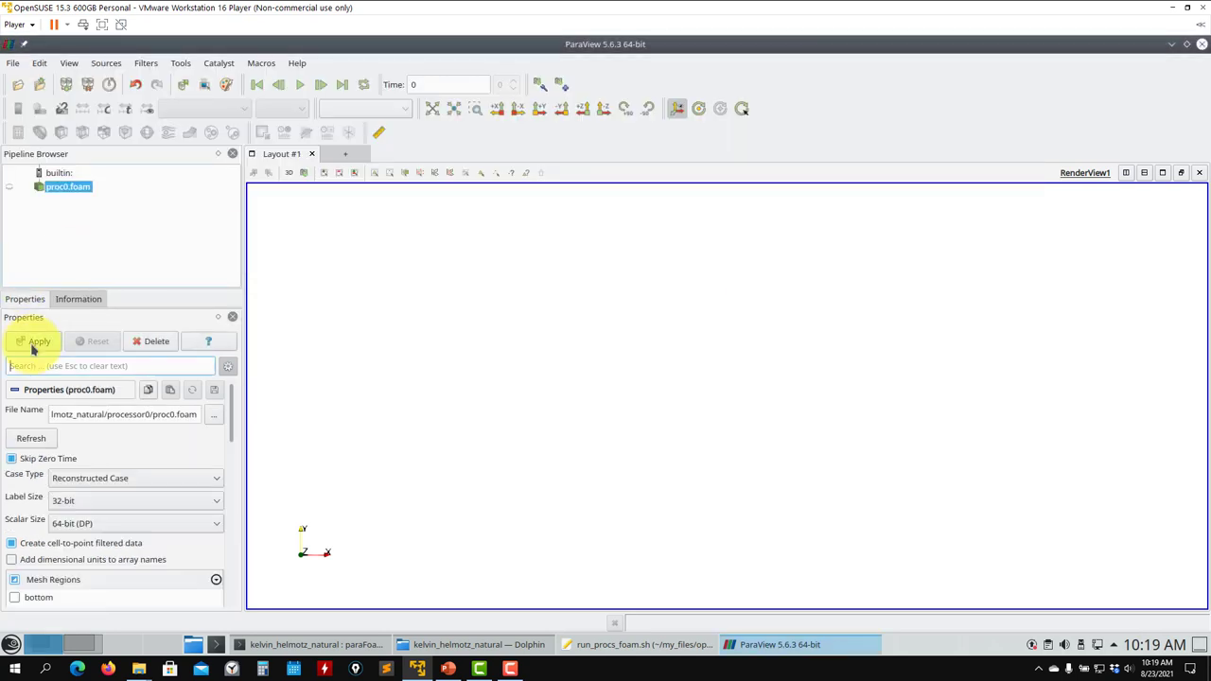
{"action": "left_click", "coordinate": [33, 343]}
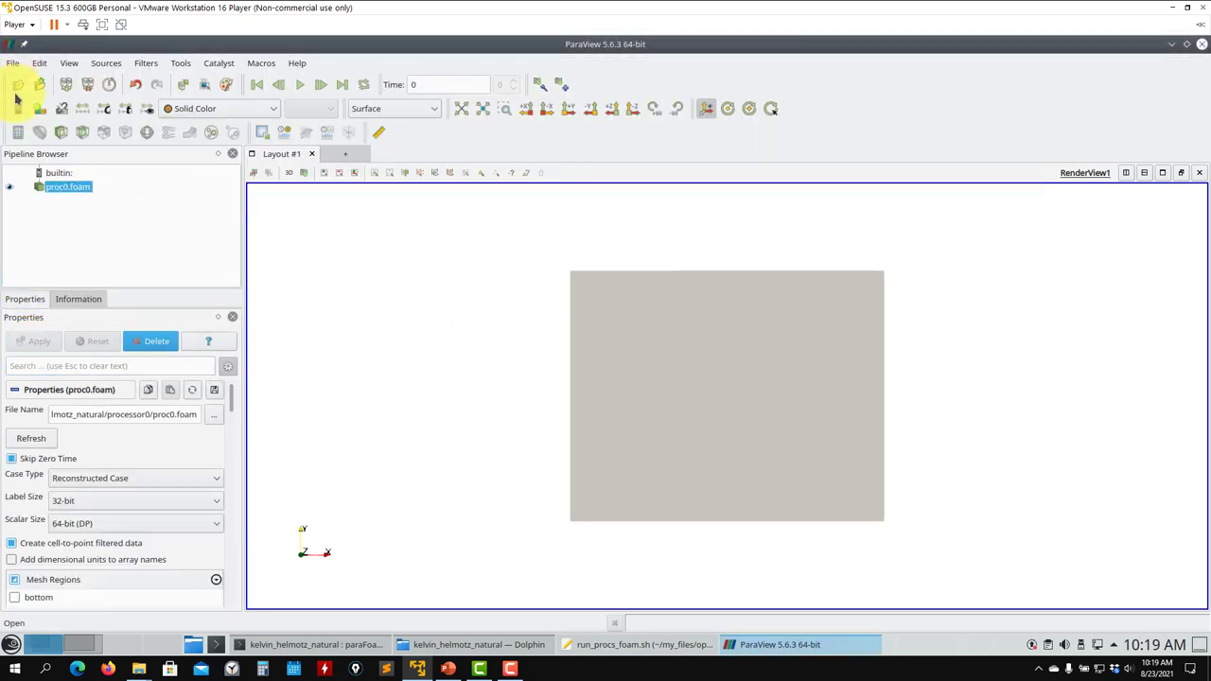
Load proc1.foam from the processor1 folder as an additional source.
{"action": "left_click", "coordinate": [18, 85]}
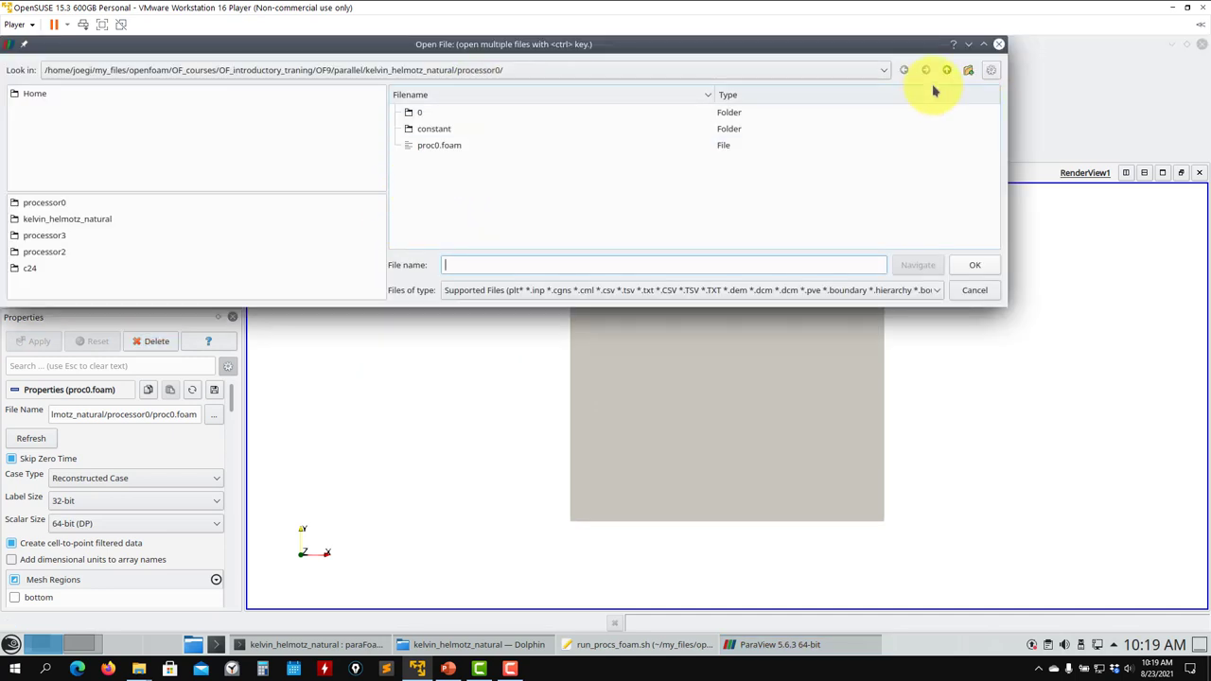
{"action": "double_click", "coordinate": [406, 162]}
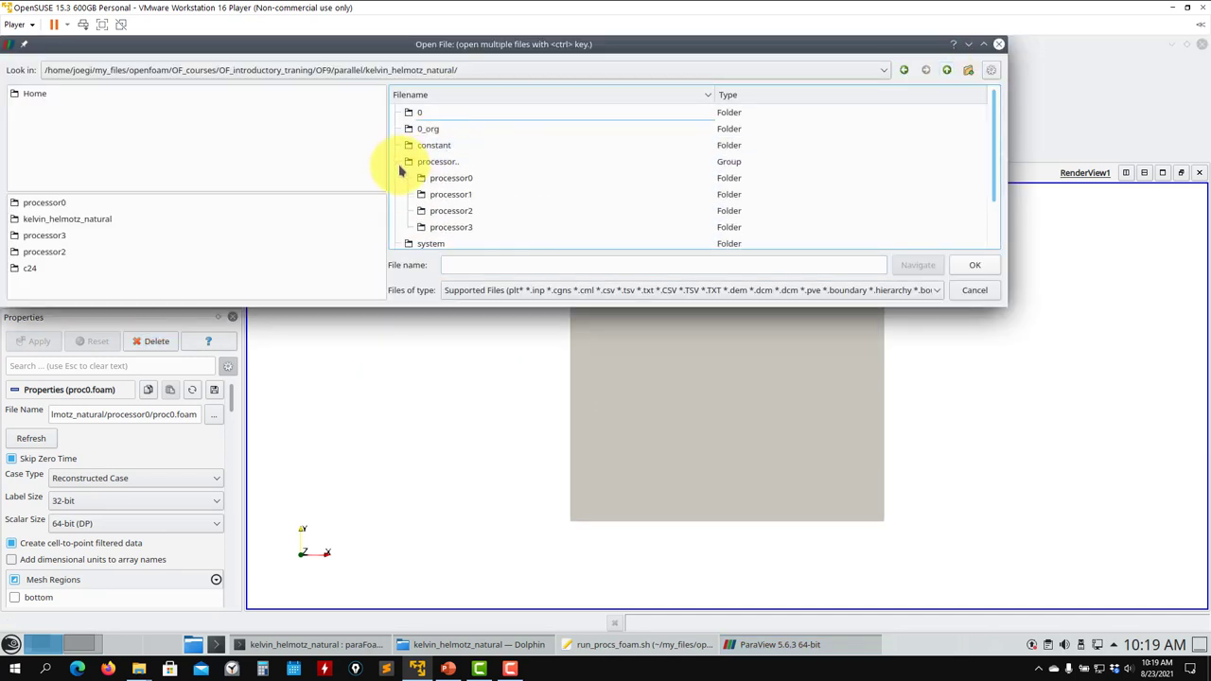
{"action": "left_click", "coordinate": [445, 197]}
{"action": "double_click", "coordinate": [445, 199]}
{"action": "left_click", "coordinate": [432, 147]}
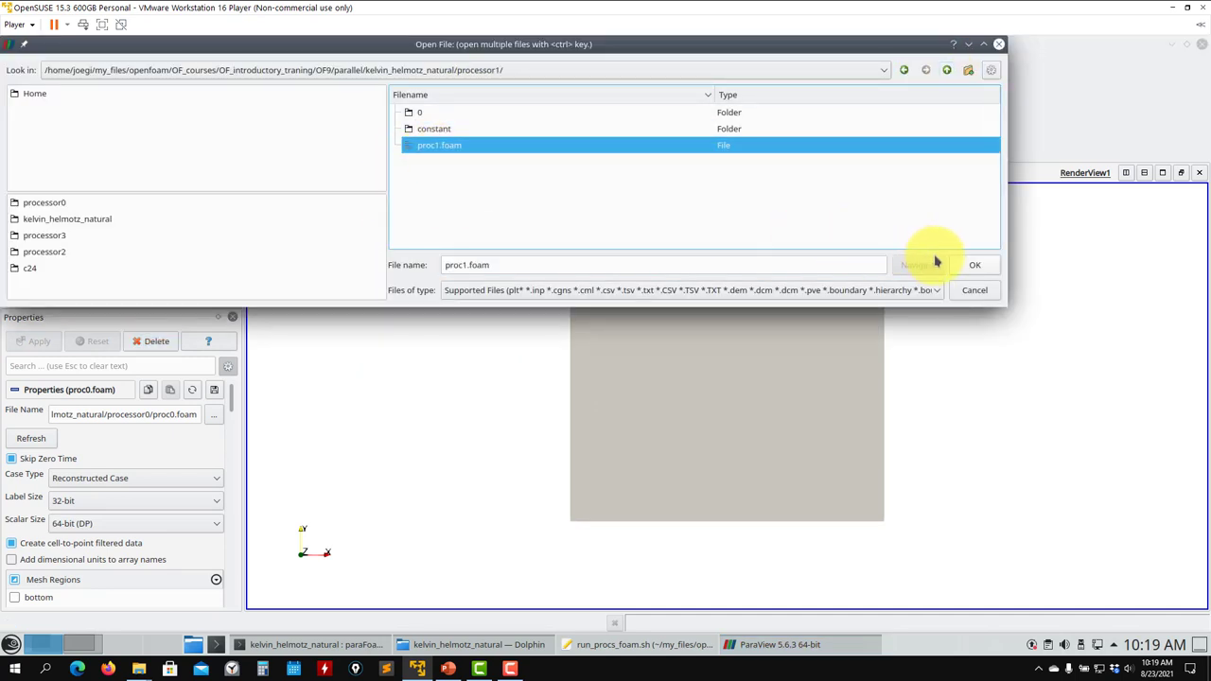
{"action": "left_click", "coordinate": [975, 265]}
{"action": "left_click", "coordinate": [38, 341]}
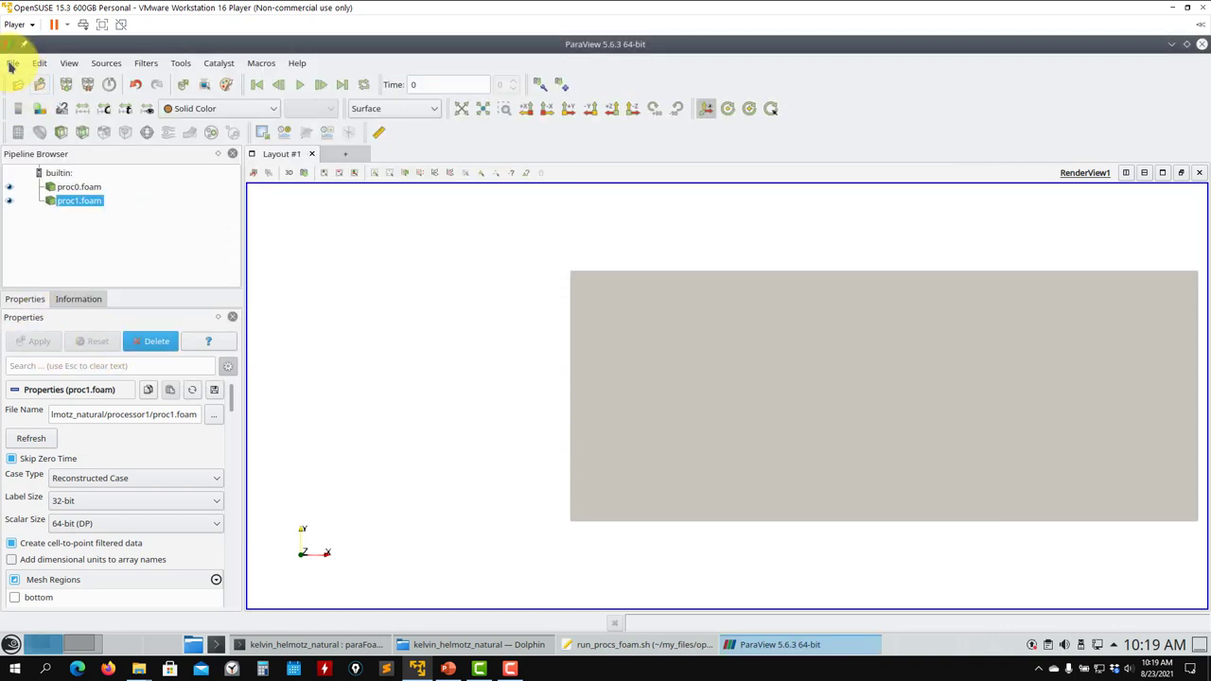
Browse back to the kelvin_helmotz_natural folder to load proc2.foam from the processor2 folder.
{"action": "left_click", "coordinate": [12, 63]}
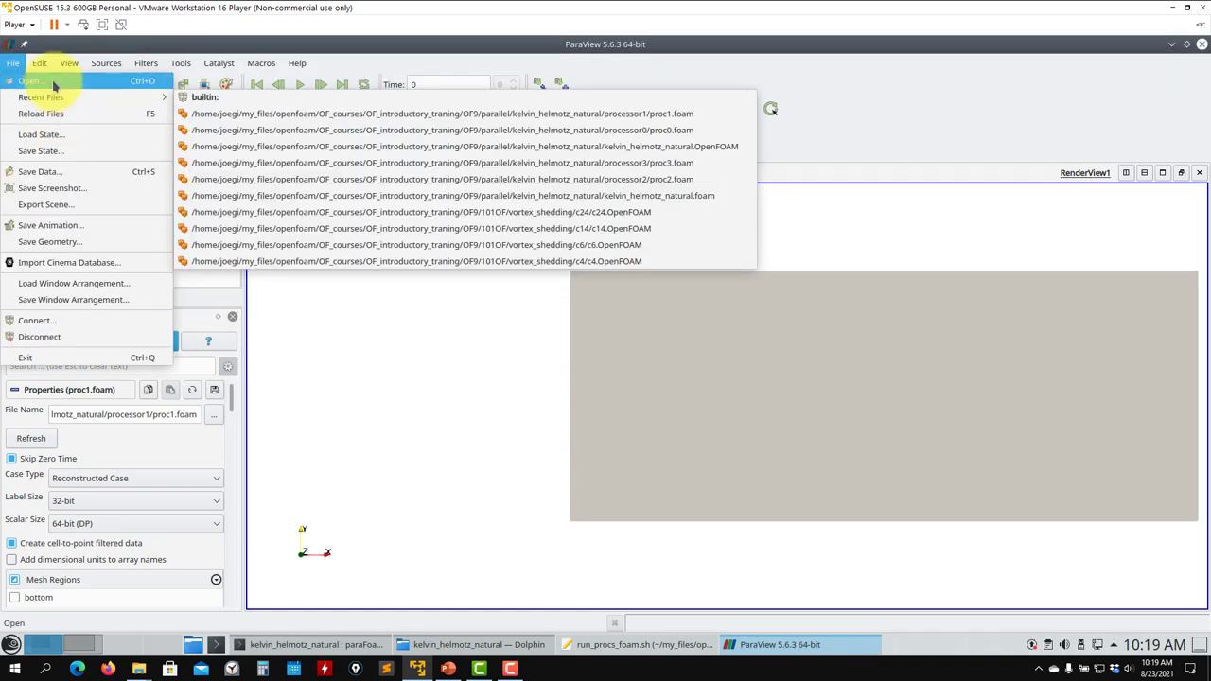
{"action": "left_click", "coordinate": [33, 81]}
{"action": "left_click", "coordinate": [945, 69]}
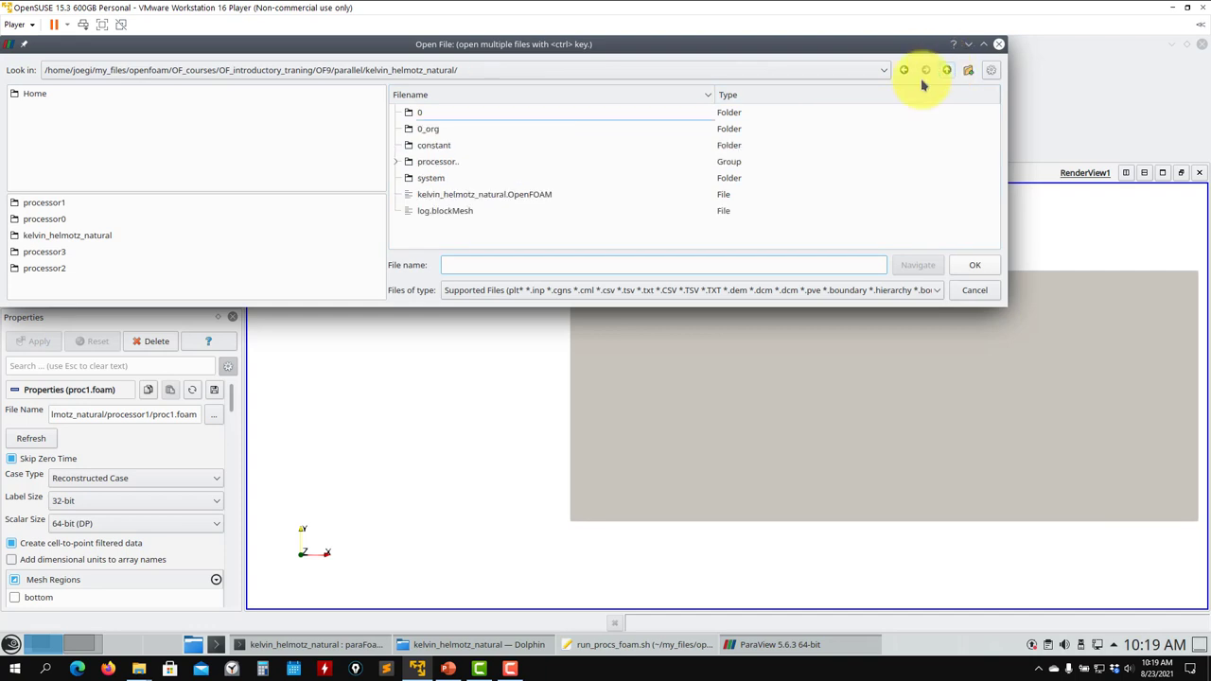
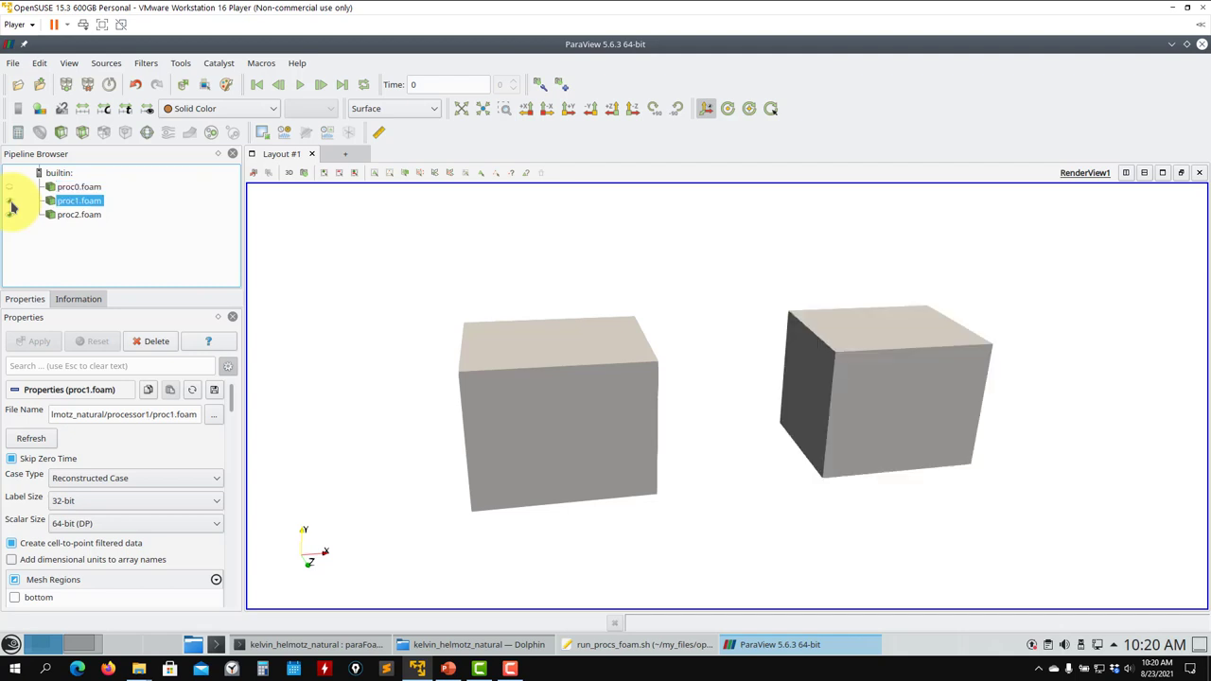
Toggle the visibility of the proc2.foam subdomain off and on, and show proc0.foam again.
{"action": "left_click", "coordinate": [12, 216]}
{"action": "left_click", "coordinate": [11, 216]}
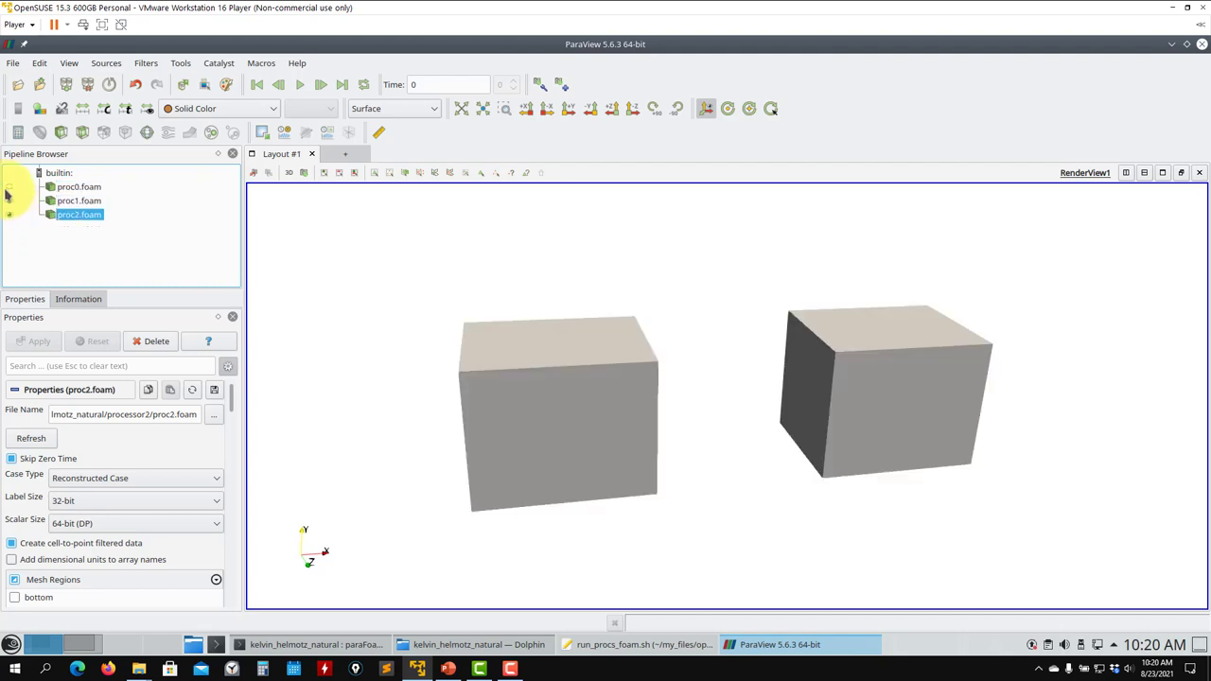
{"action": "left_click", "coordinate": [10, 187]}
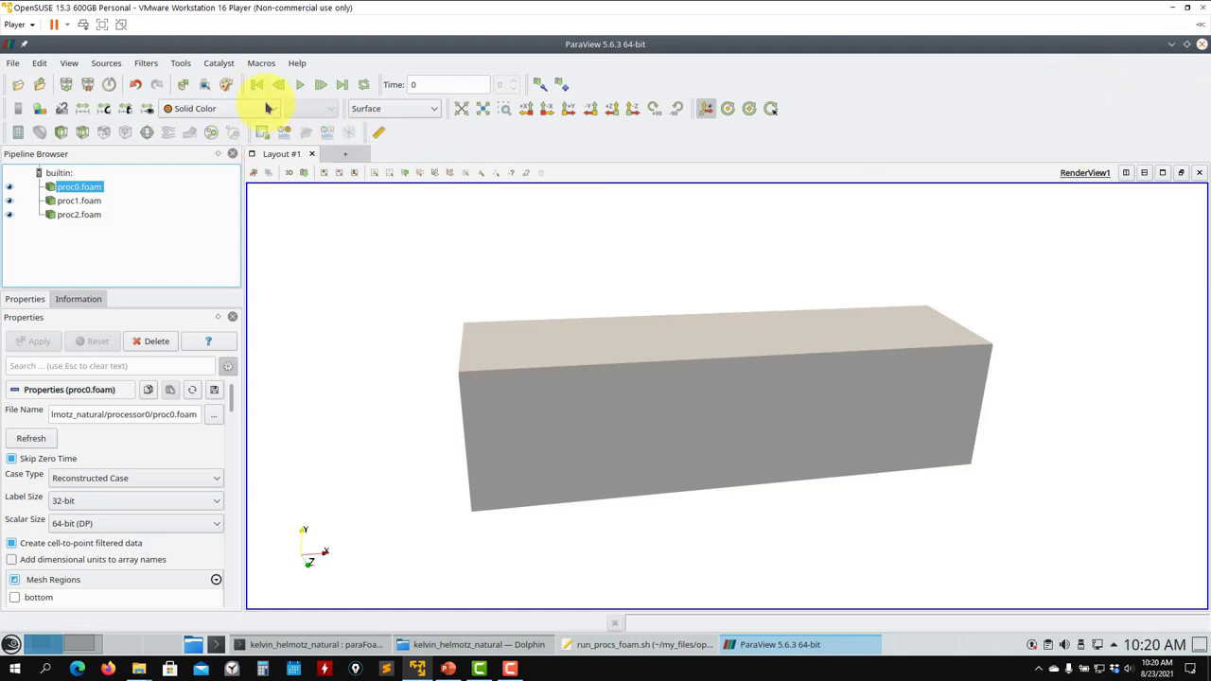
Close ParaView, clear the terminal and list the contents of the kelvin_helmotz_natural case directory.
{"action": "left_click", "coordinate": [1202, 46]}
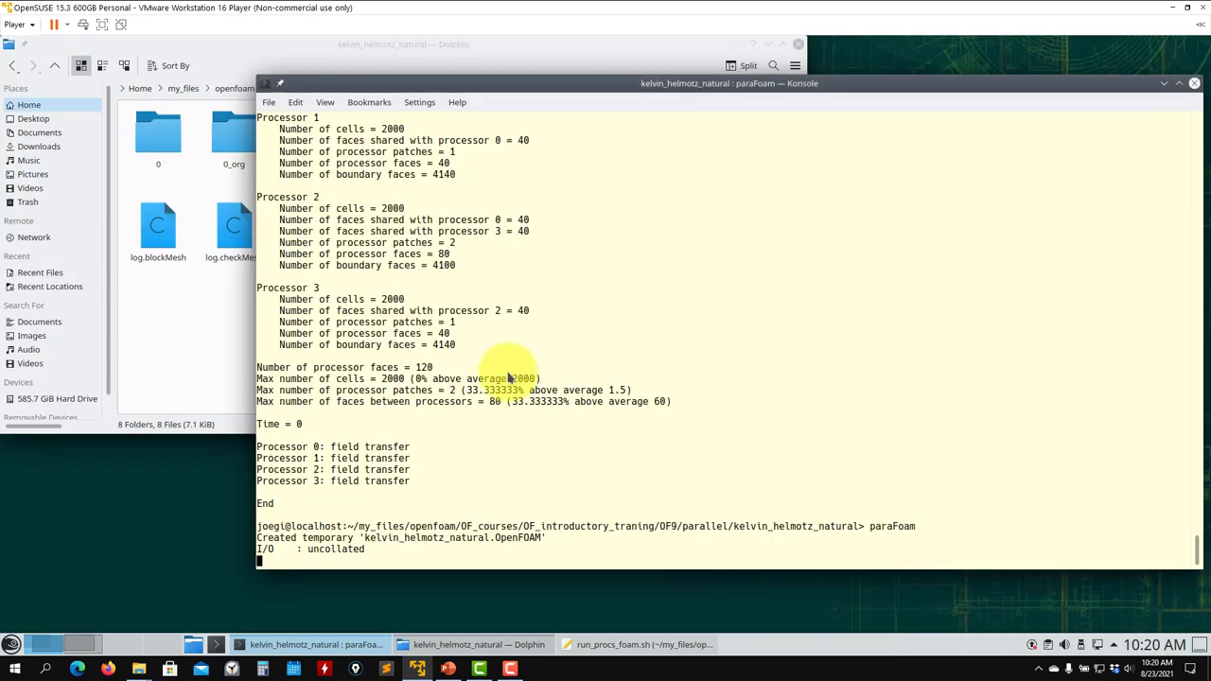
{"action": "type", "text": "clea"}
{"action": "key", "text": "Return"}
{"action": "type", "text": "r"}
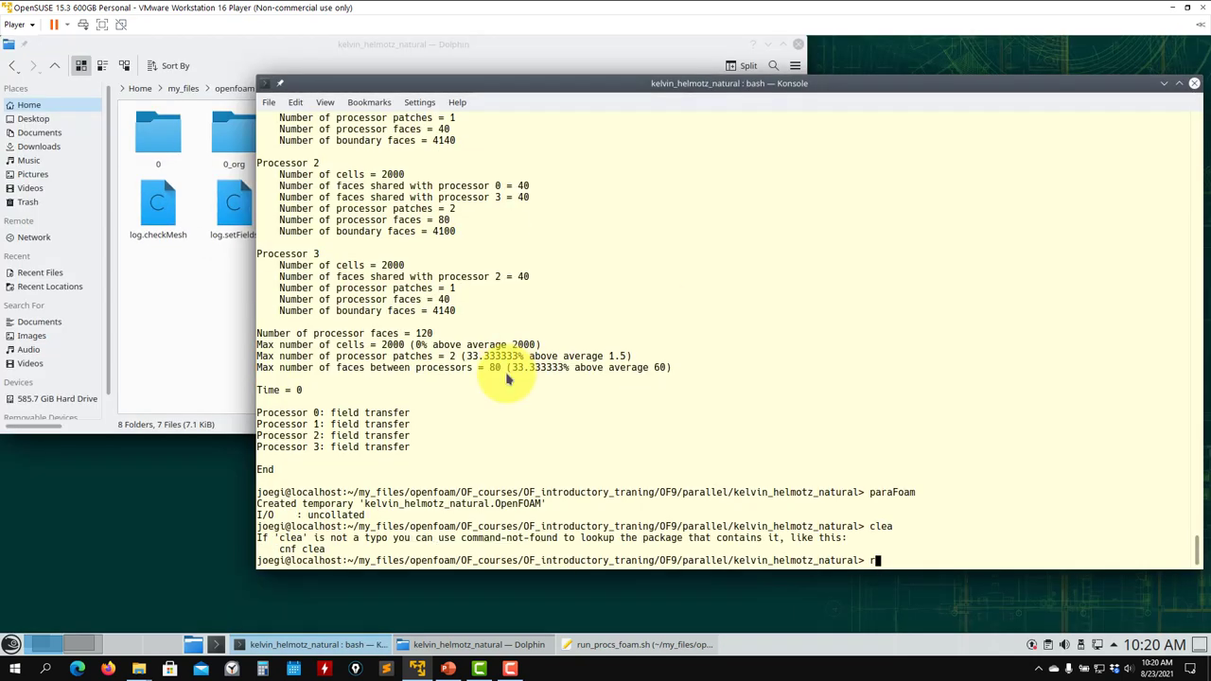
{"action": "type", "text": "lear"}
{"action": "key", "text": "Return"}
{"action": "type", "text": "ls"}
{"action": "key", "text": "Return"}
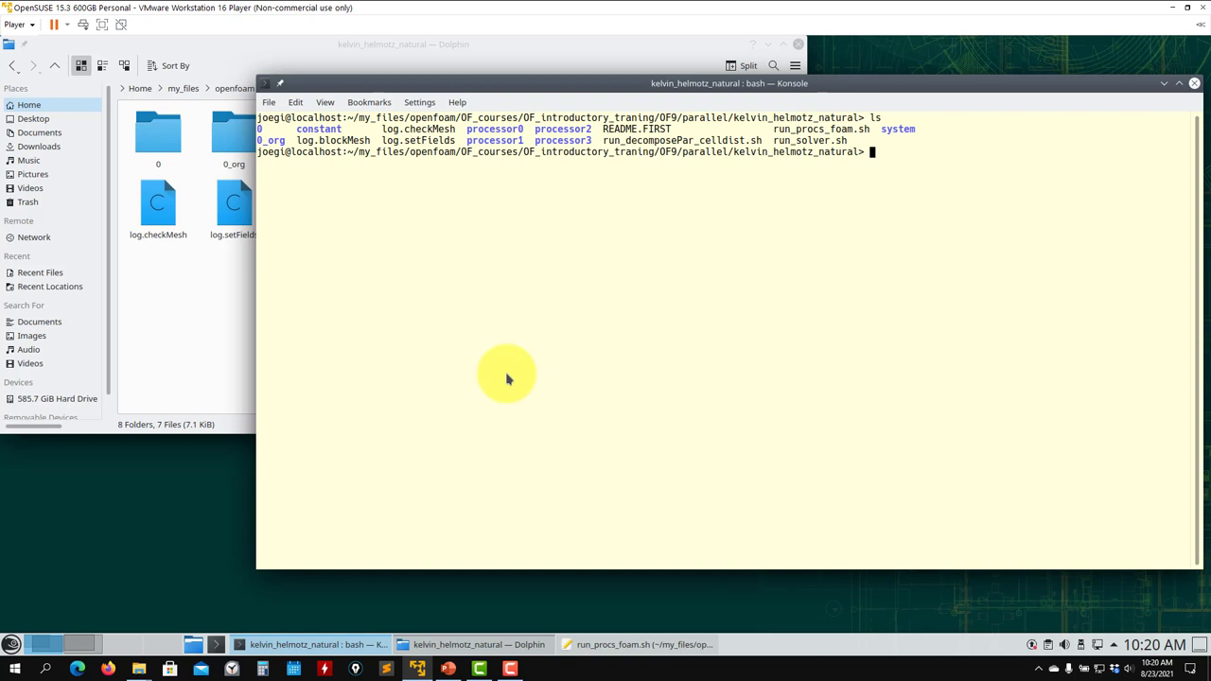
Open decomposeParDict from the case's system folder in Text Editor and highlight the numberOfSubdomains and method entries.
{"action": "left_click", "coordinate": [179, 378]}
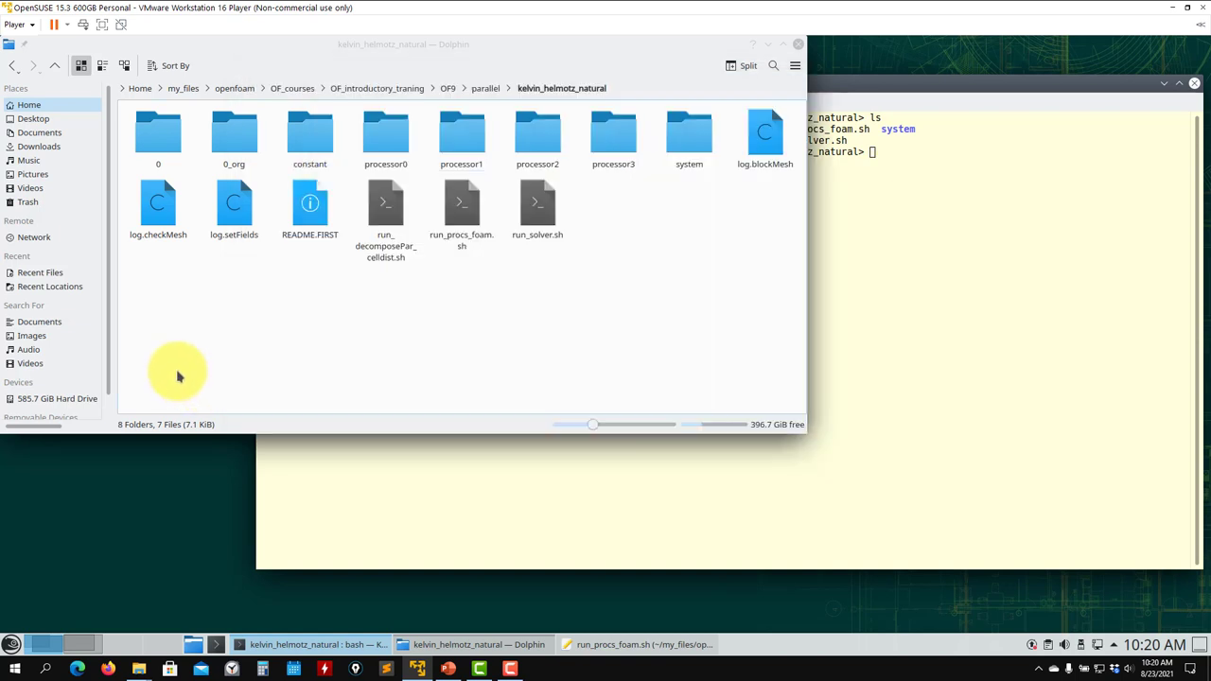
{"action": "double_click", "coordinate": [694, 152]}
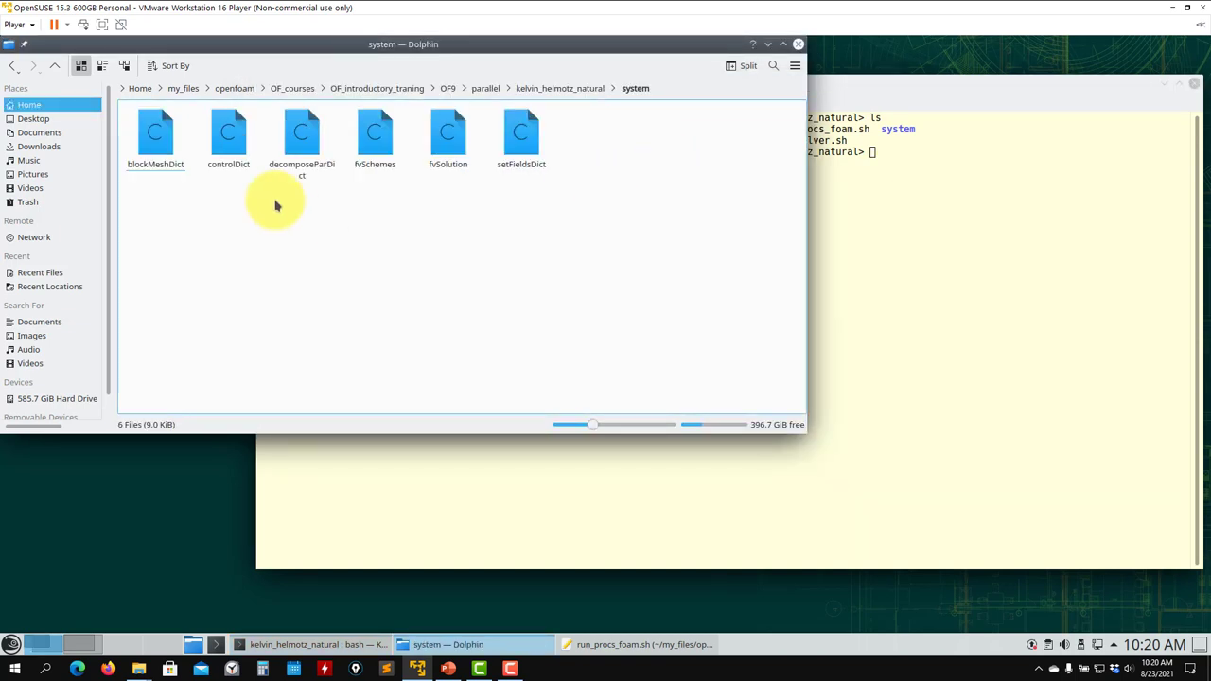
{"action": "right_click", "coordinate": [301, 150]}
{"action": "mouse_move", "coordinate": [324, 167]}
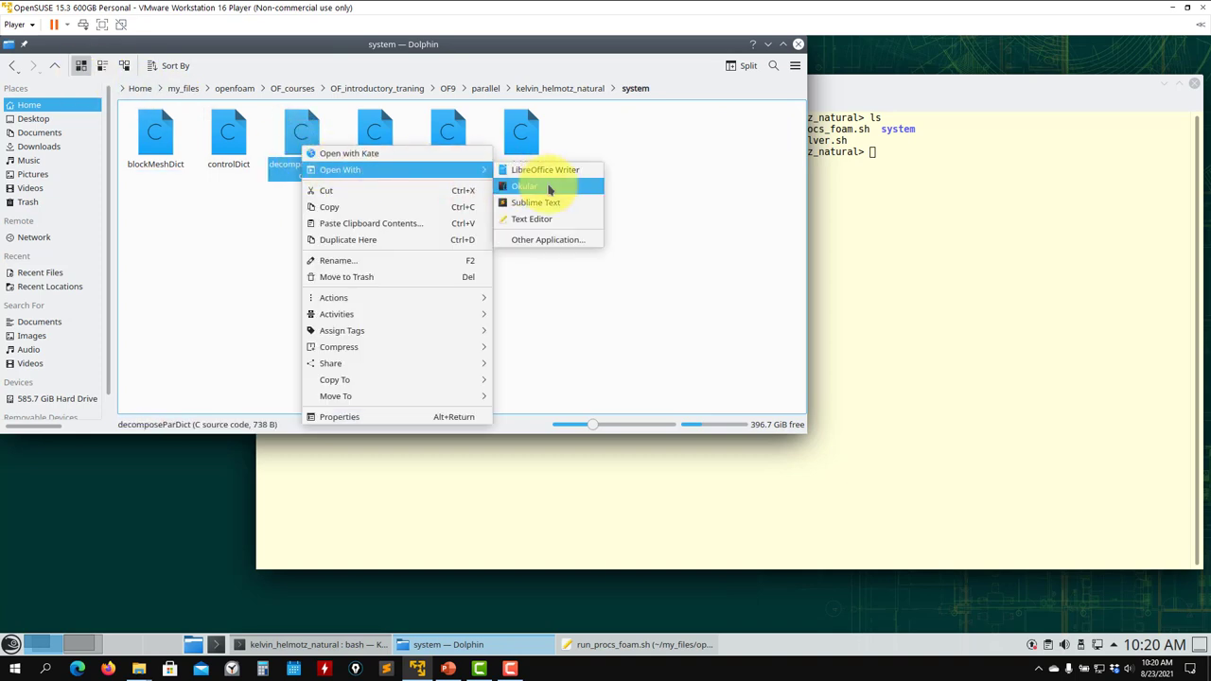
{"action": "left_click", "coordinate": [549, 218]}
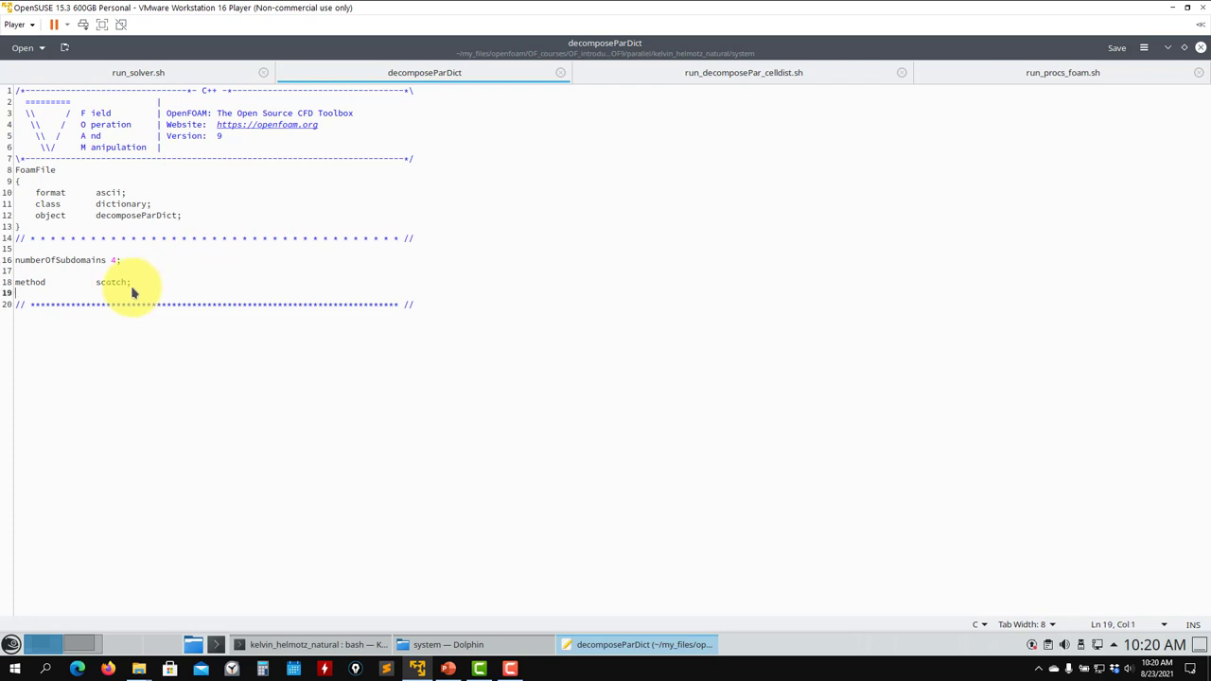
{"action": "left_click_drag", "start_coordinate": [133, 294], "coordinate": [18, 269]}
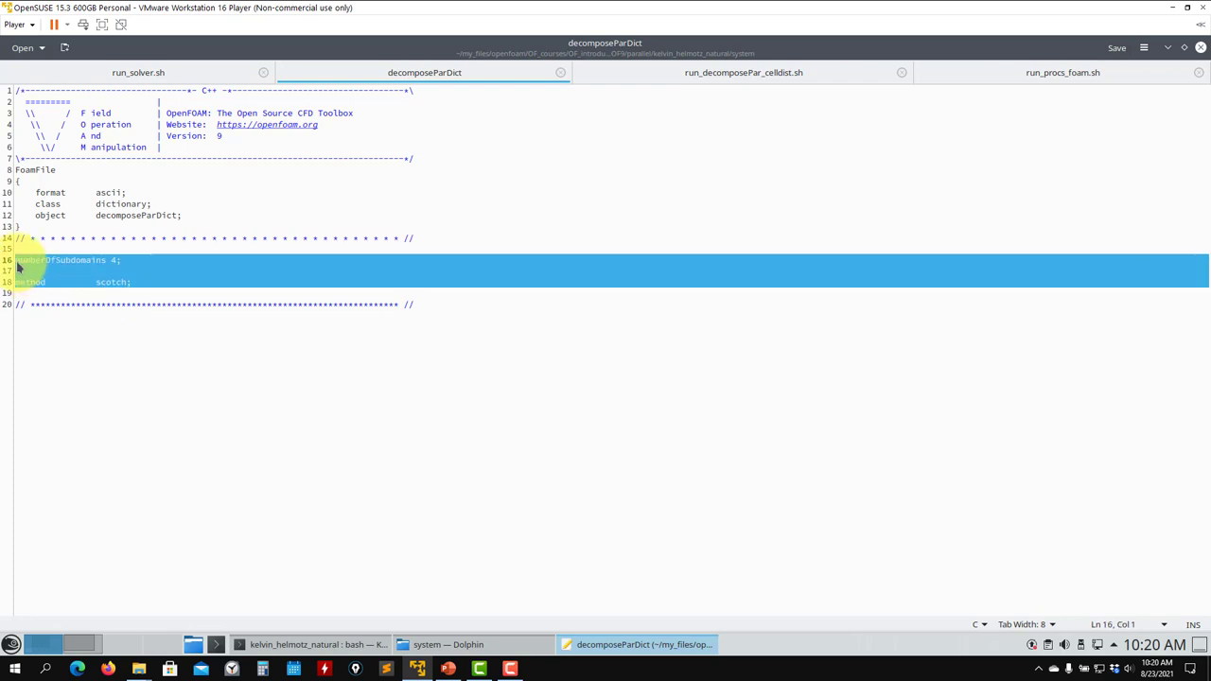
Browse the OpenFOAM-9 source to src/parallel/decompose/decompositionMethods on the other desktop, cross-checking the scotch method entry in decomposeParDict.
{"action": "left_click", "coordinate": [99, 648]}
{"action": "left_click", "coordinate": [1054, 387]}
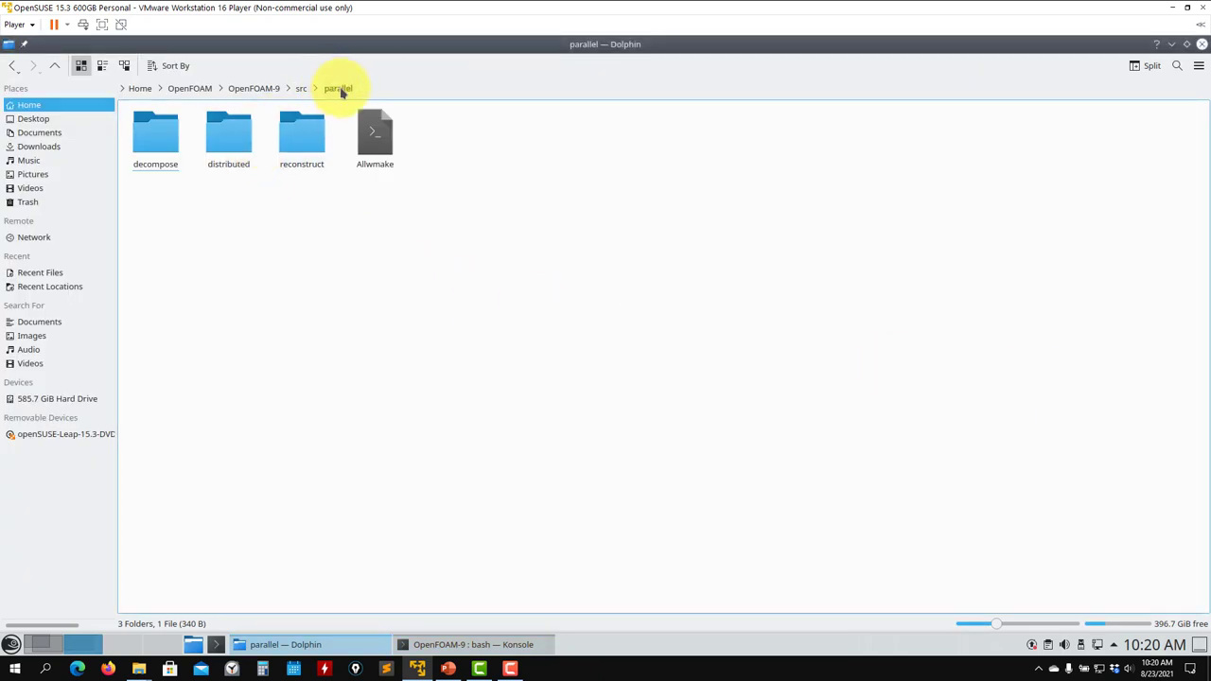
{"action": "double_click", "coordinate": [164, 159]}
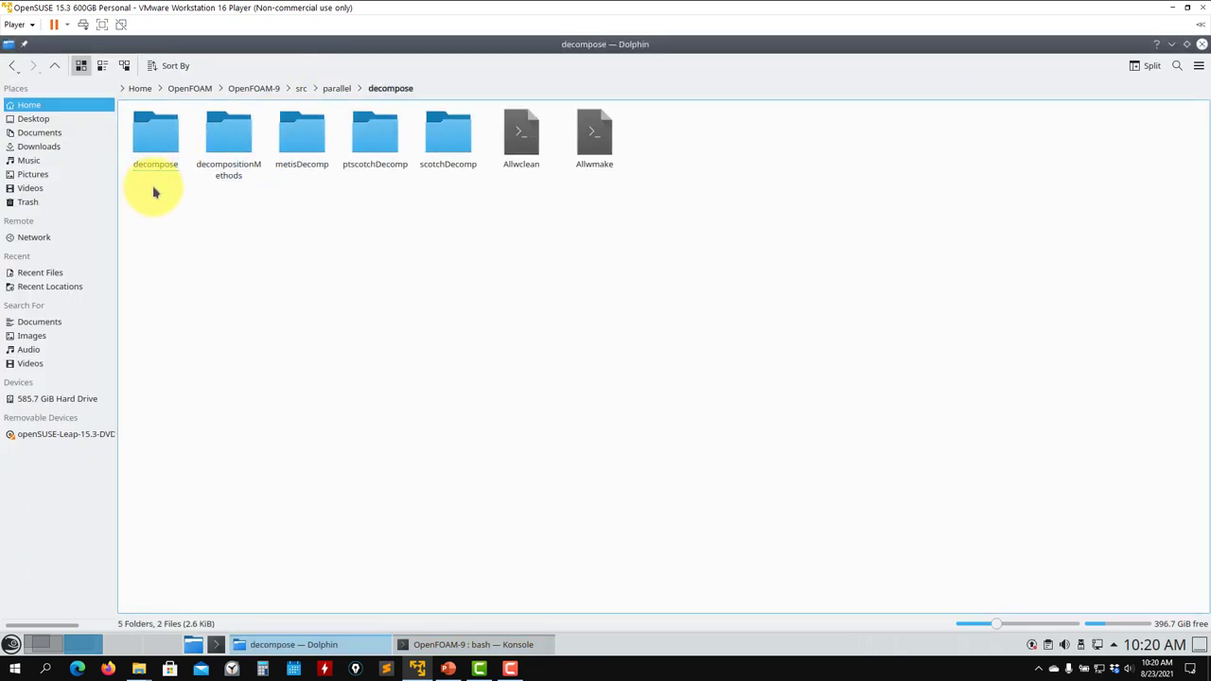
{"action": "double_click", "coordinate": [212, 165]}
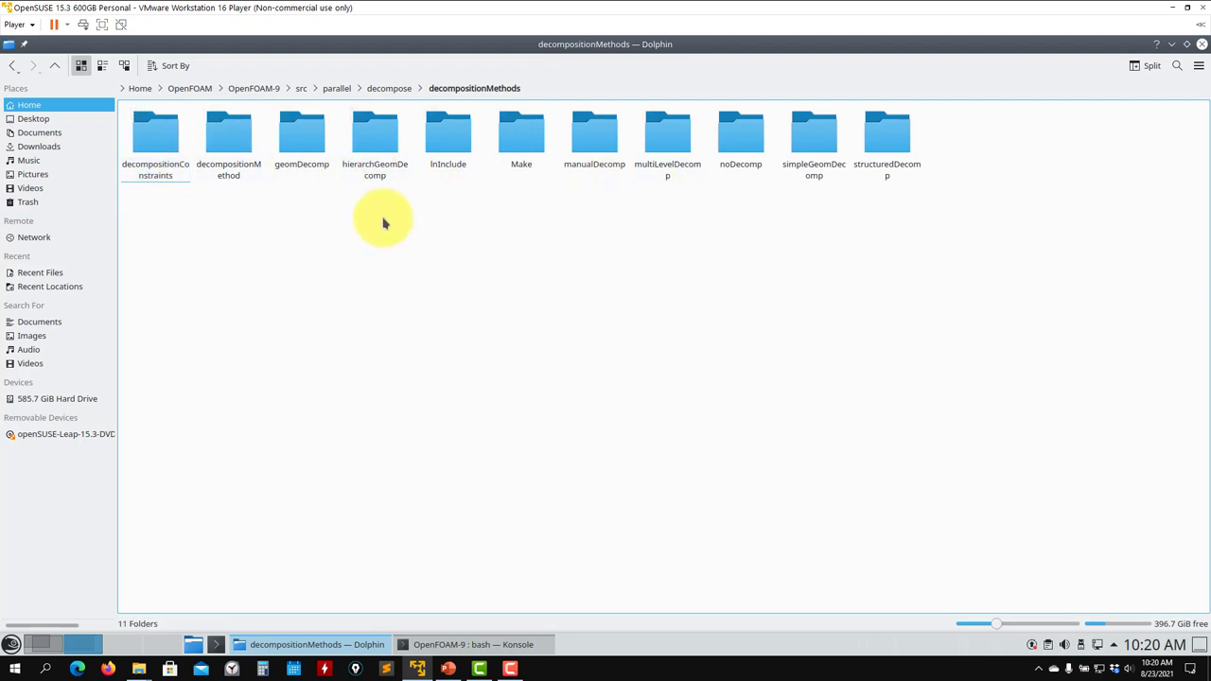
{"action": "left_click", "coordinate": [36, 647]}
{"action": "left_click", "coordinate": [115, 286]}
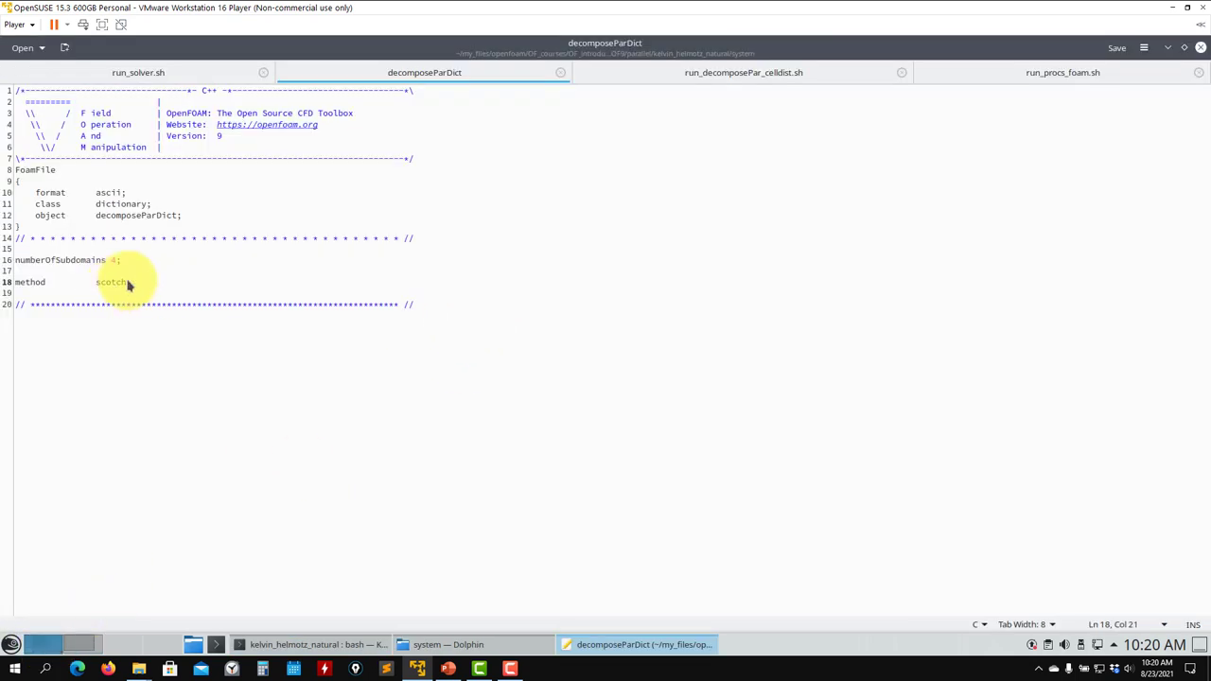
{"action": "left_click", "coordinate": [85, 644]}
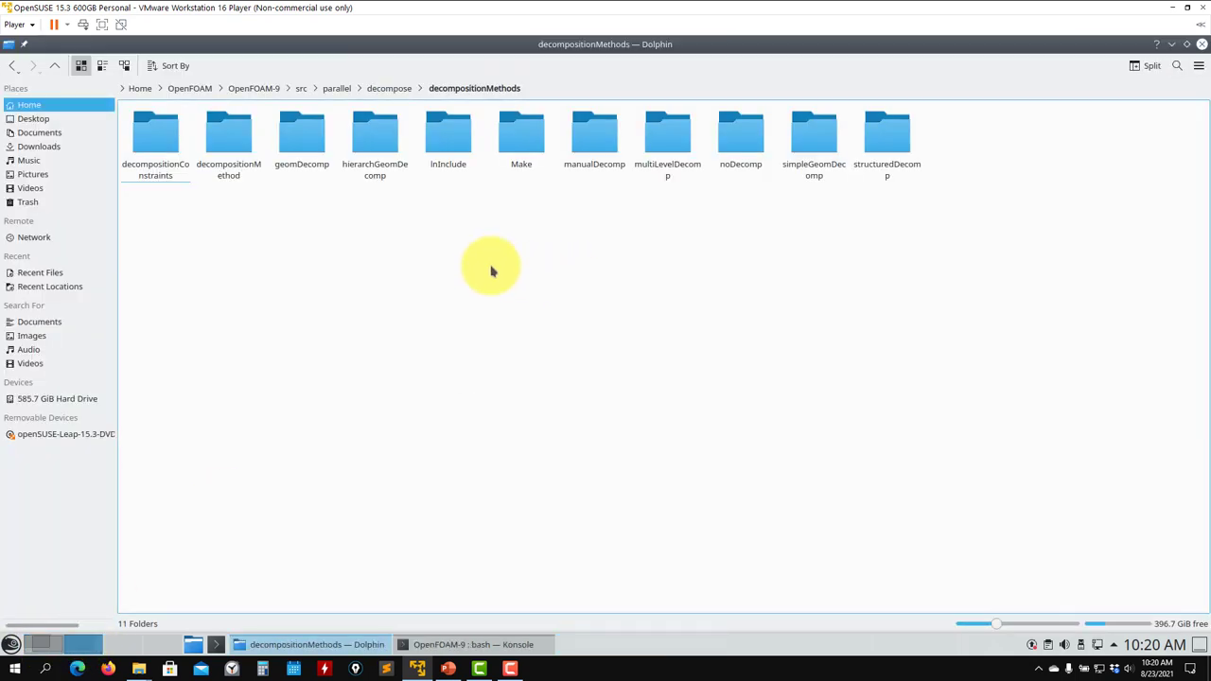
Open hierarchGeomDecomp.H from the hierarchGeomDecomp folder in Text Editor, read its class description and close it.
{"action": "left_click", "coordinate": [383, 149]}
{"action": "right_click", "coordinate": [229, 142]}
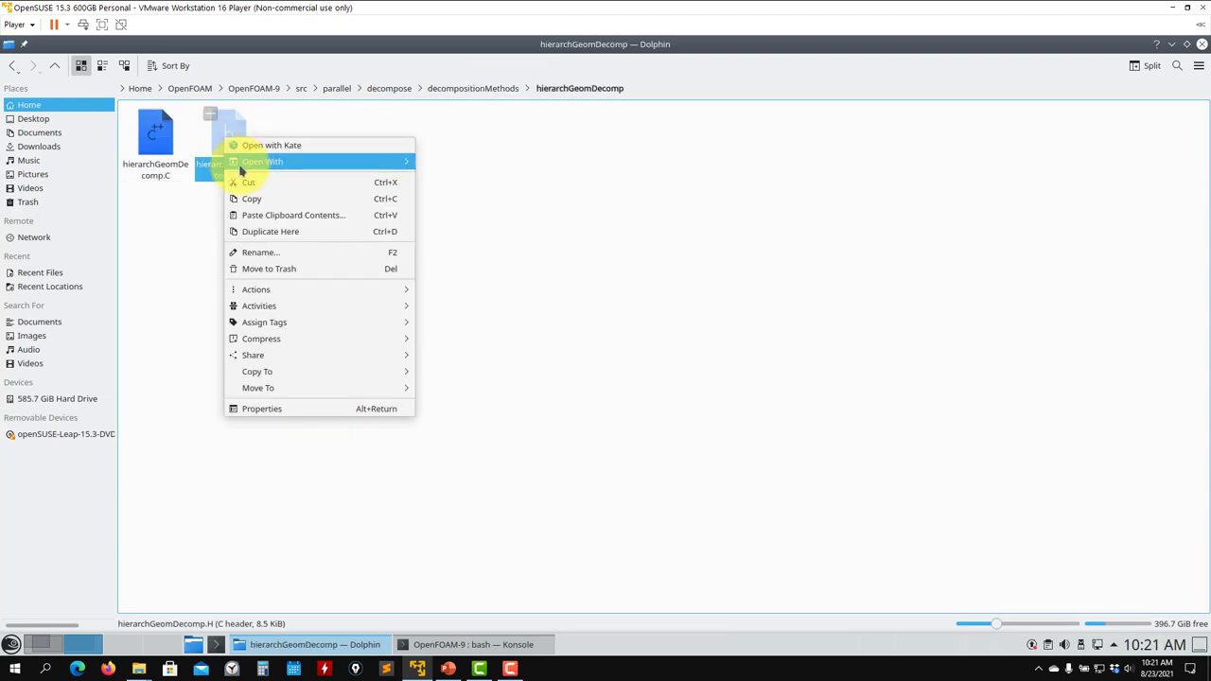
{"action": "mouse_move", "coordinate": [284, 161]}
{"action": "left_click", "coordinate": [460, 211]}
{"action": "scroll", "coordinate": [265, 327], "scroll_direction": "down", "scroll_amount": 20}
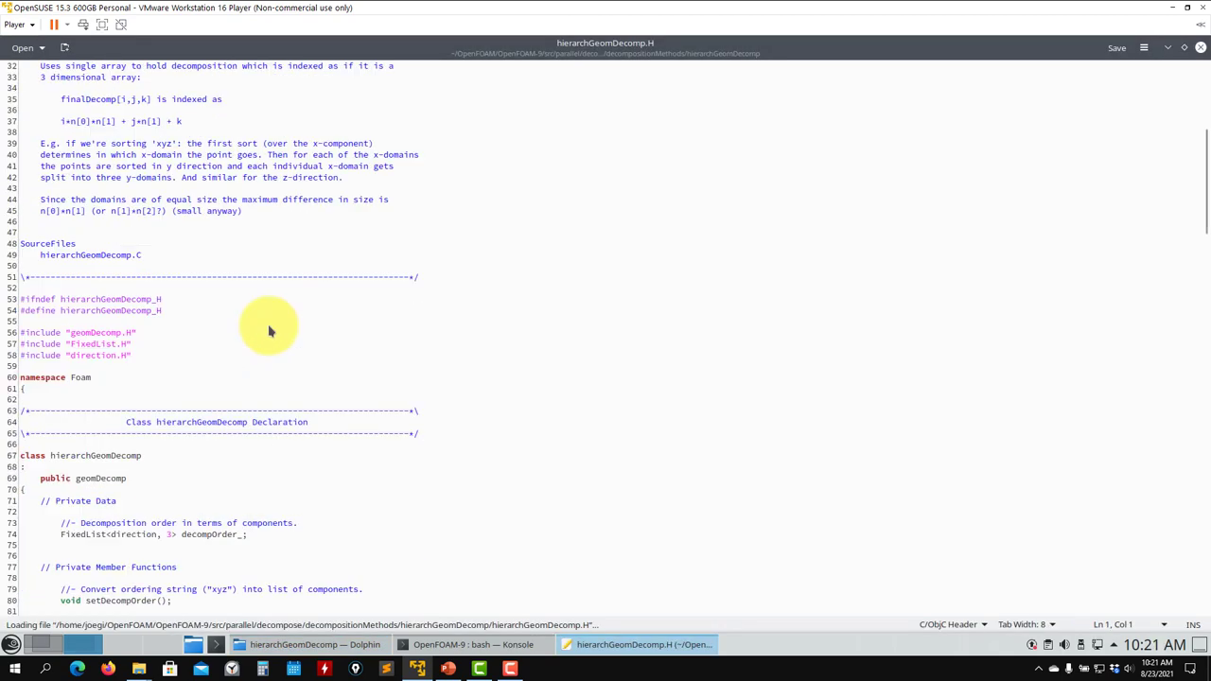
{"action": "scroll", "coordinate": [175, 275], "scroll_direction": "up", "scroll_amount": 17}
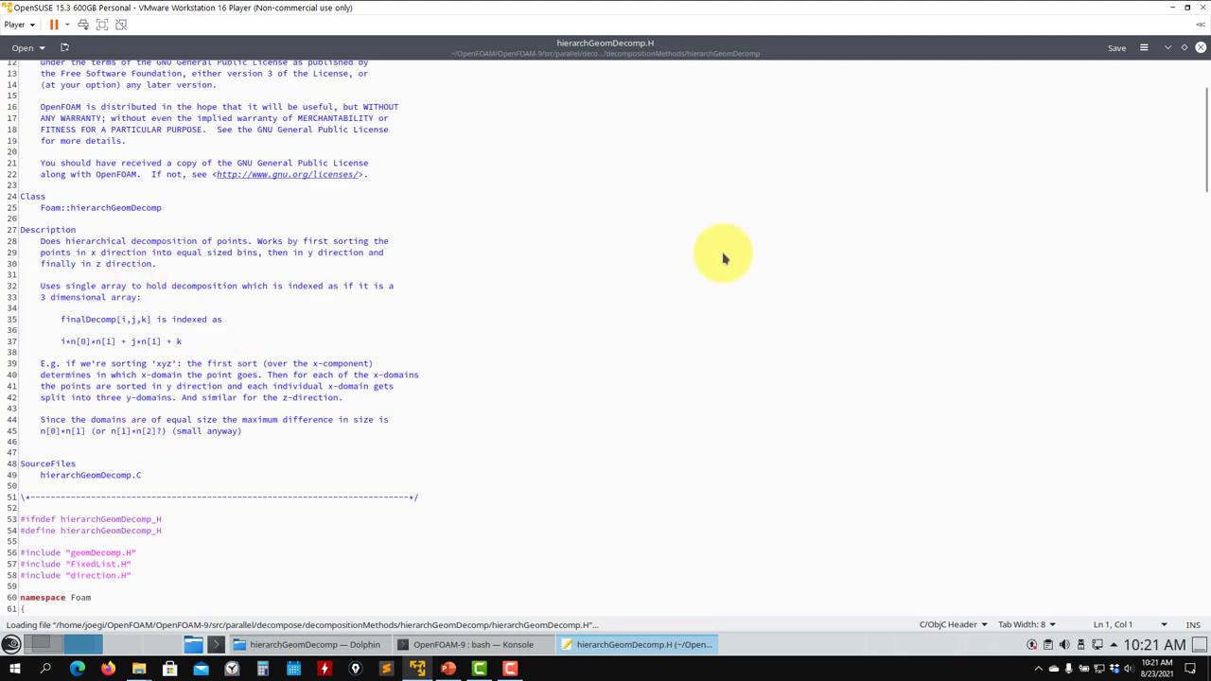
{"action": "left_click", "coordinate": [1200, 47]}
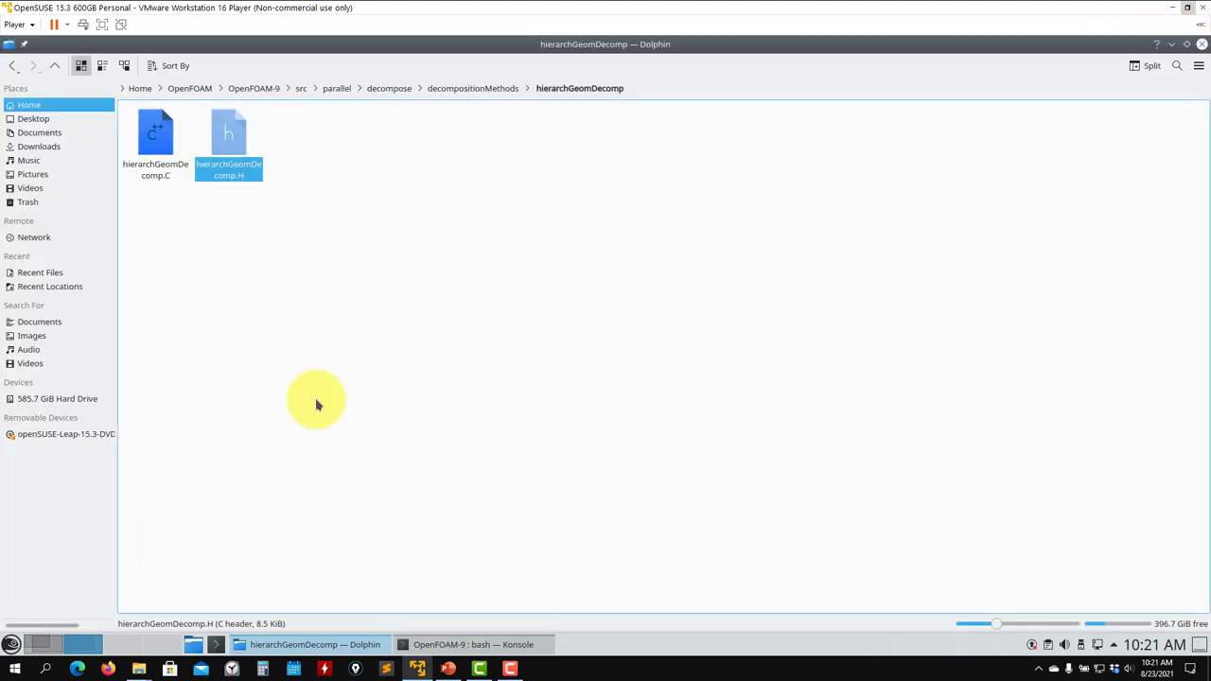
Return to the case's desktop and close decomposeParDict, run_procs_foam.sh and run_decomposePar_celldist.sh, keeping only run_solver.sh open.
{"action": "left_click", "coordinate": [46, 644]}
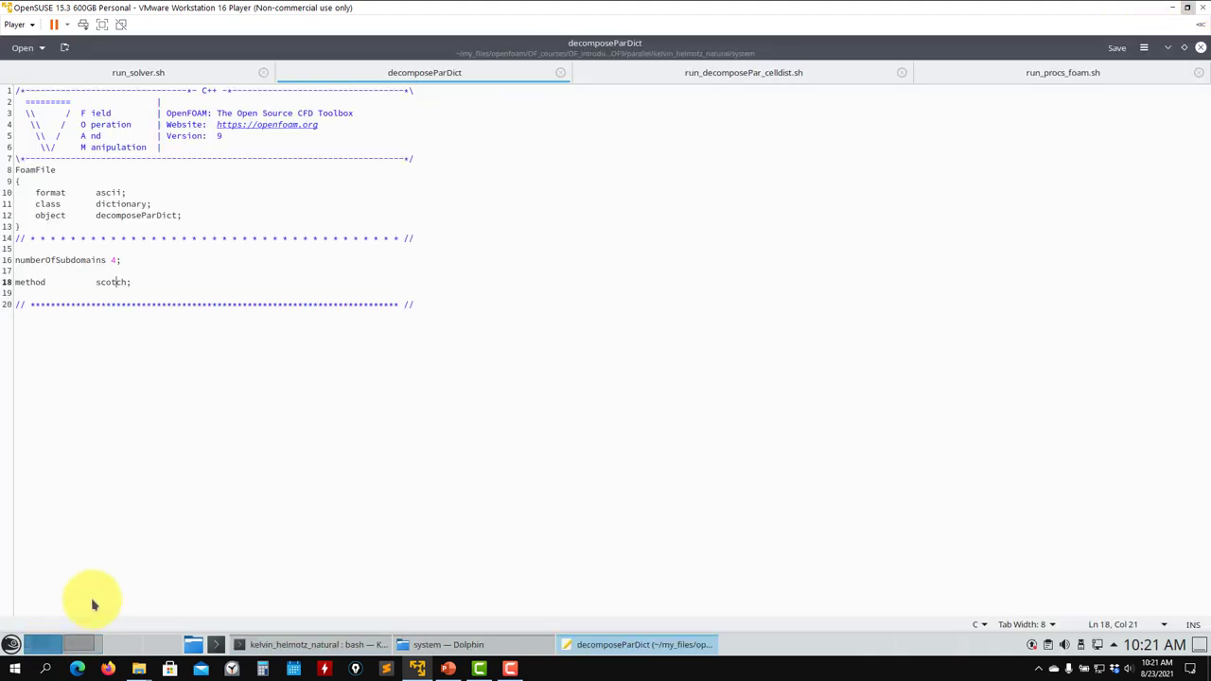
{"action": "left_click", "coordinate": [558, 73]}
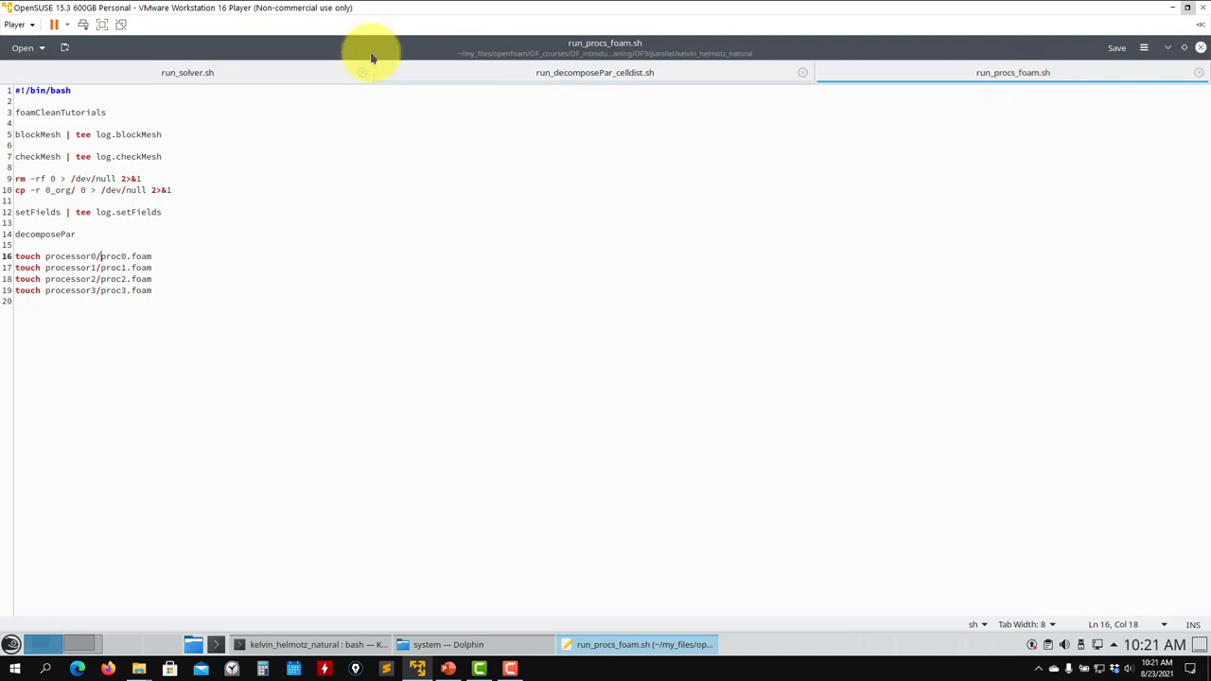
{"action": "left_click", "coordinate": [1199, 75]}
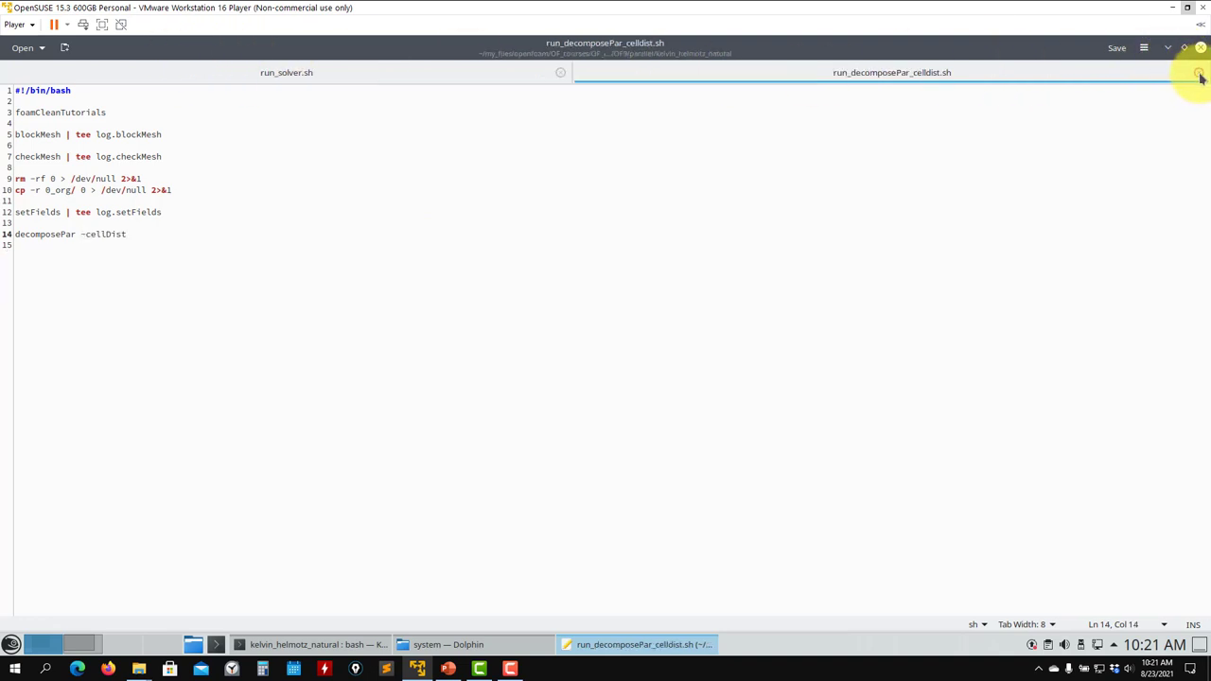
{"action": "left_click", "coordinate": [1200, 74]}
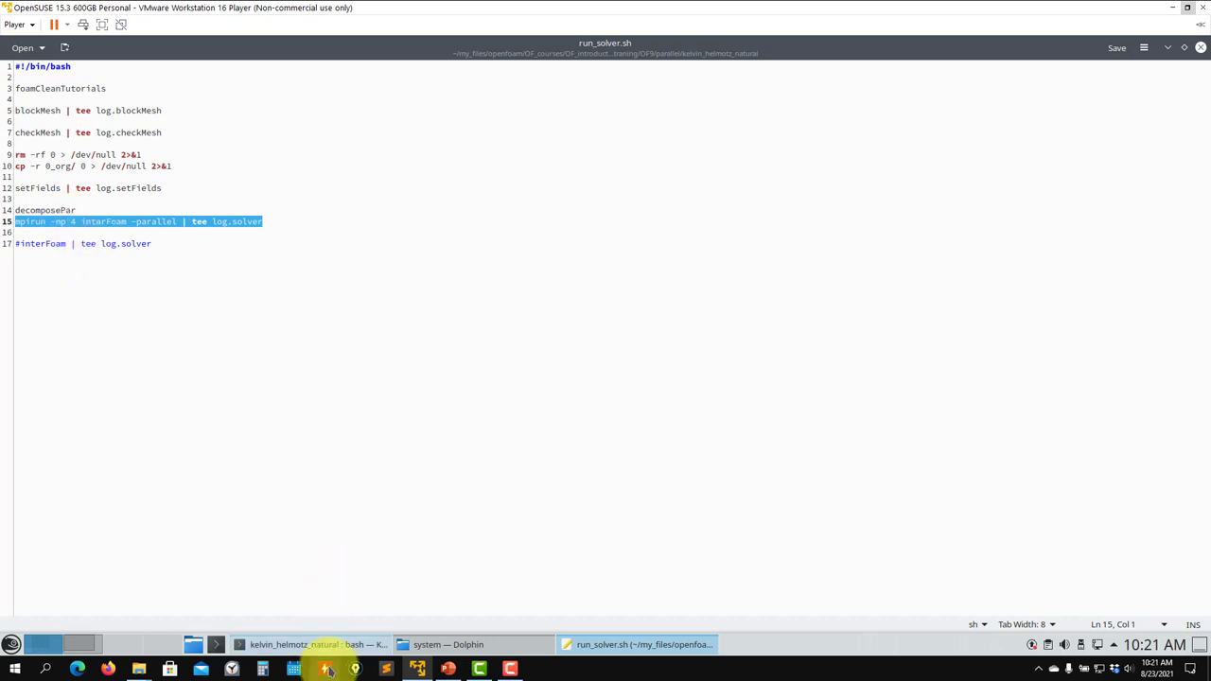
Reopen decomposeParDict from the system folder, set numberOfSubdomains to 40 and save the file.
{"action": "left_click", "coordinate": [412, 650]}
{"action": "double_click", "coordinate": [302, 142]}
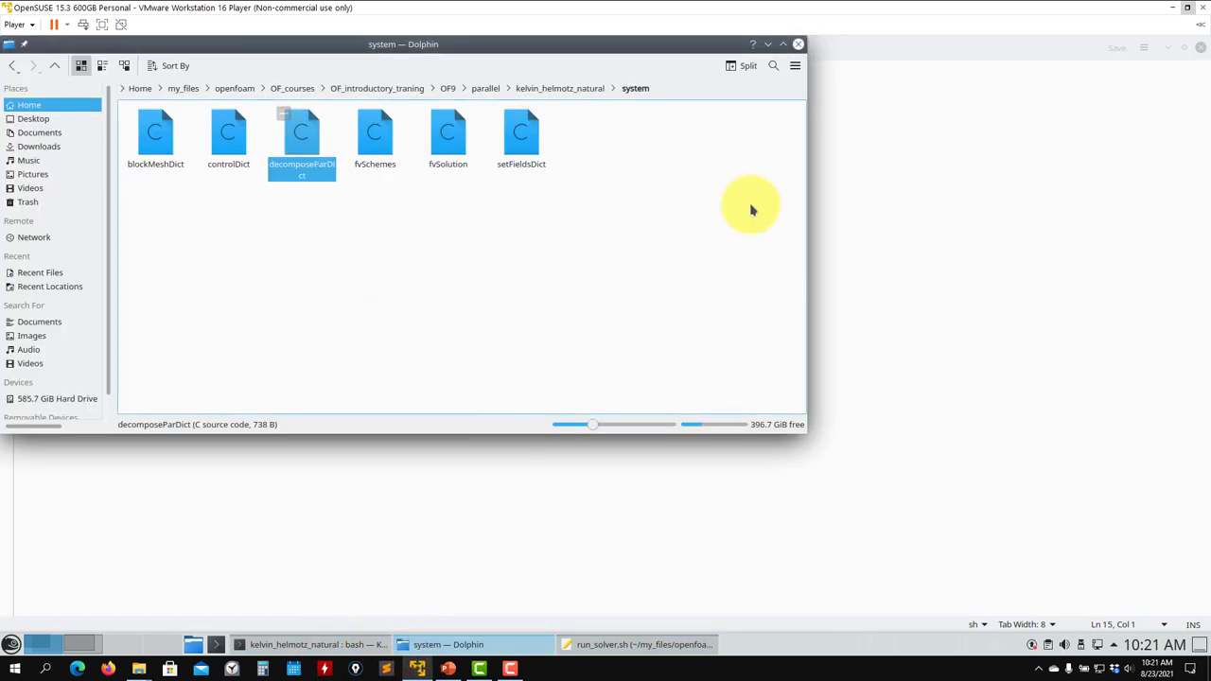
{"action": "left_click", "coordinate": [873, 189]}
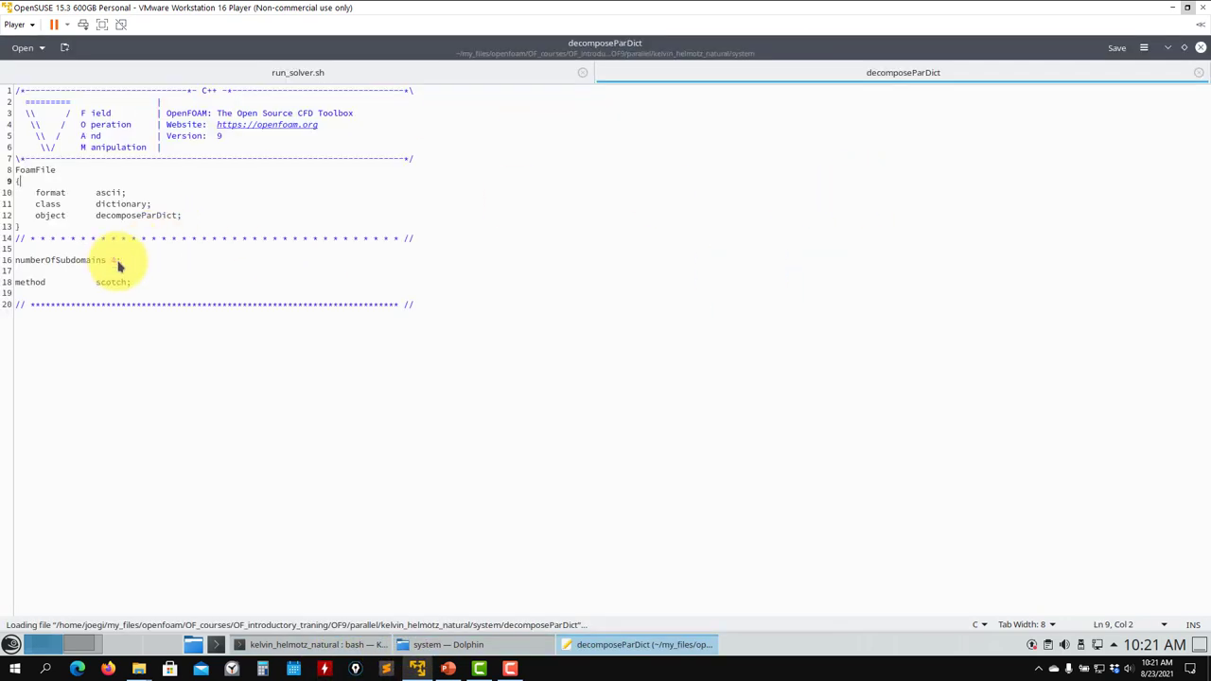
{"action": "key", "text": "ctrl+s"}
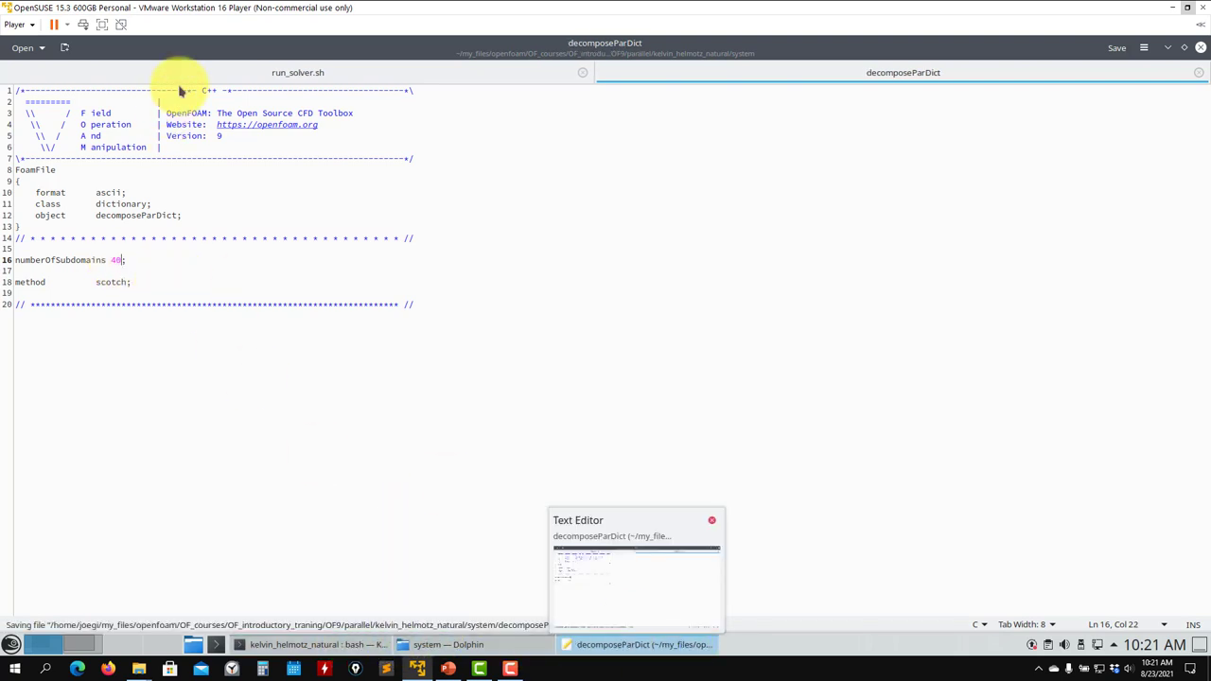
Set the mpirun -np value to 40 in run_solver.sh and save the script.
{"action": "left_click", "coordinate": [205, 74]}
{"action": "left_click", "coordinate": [75, 245]}
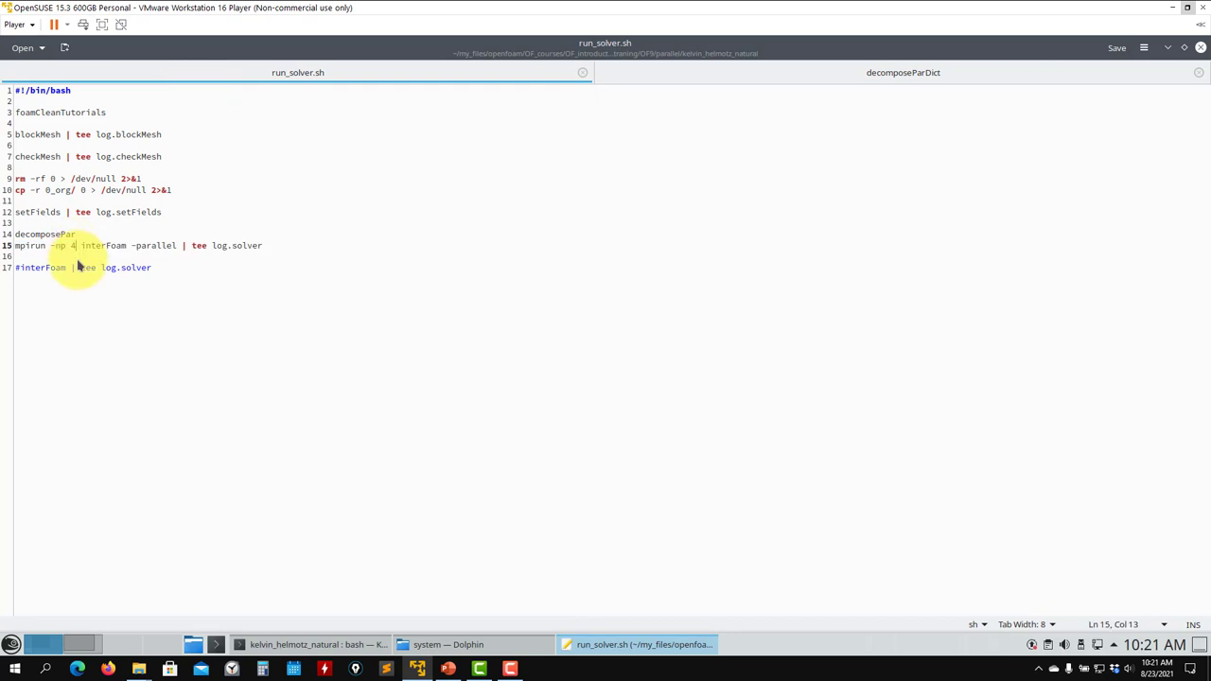
{"action": "type", "text": "0"}
{"action": "key", "text": "ctrl+s"}
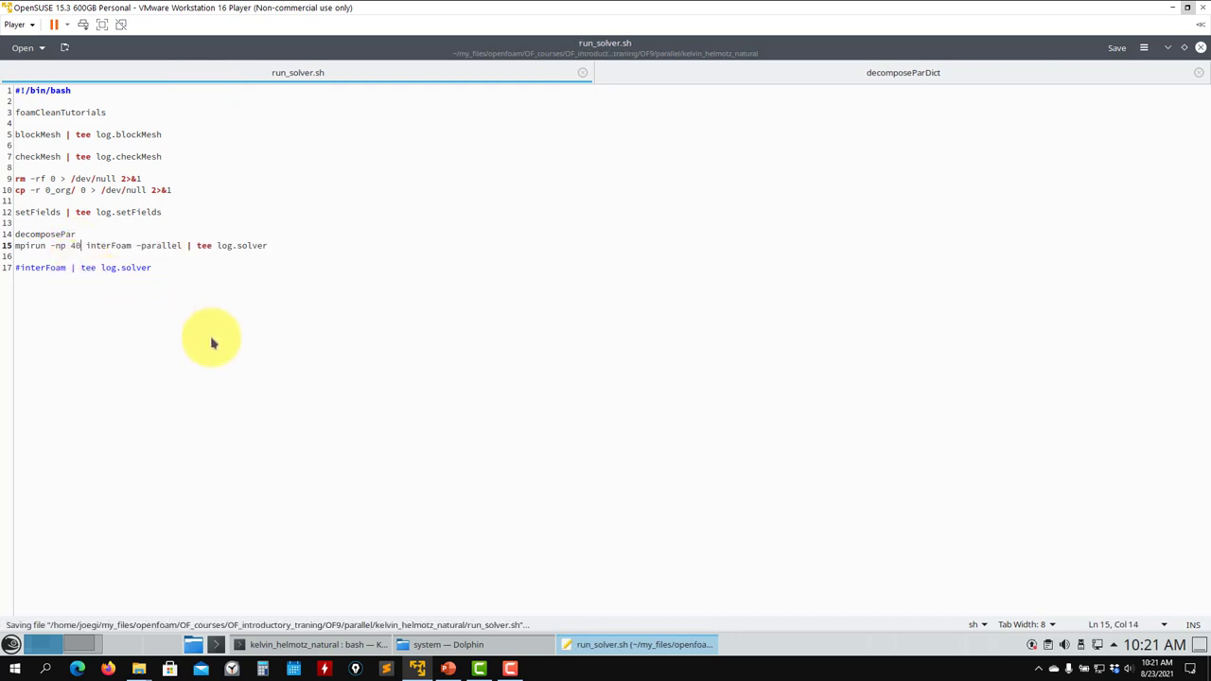
Run the run_solver.sh script with sh in the terminal.
{"action": "left_click", "coordinate": [301, 644]}
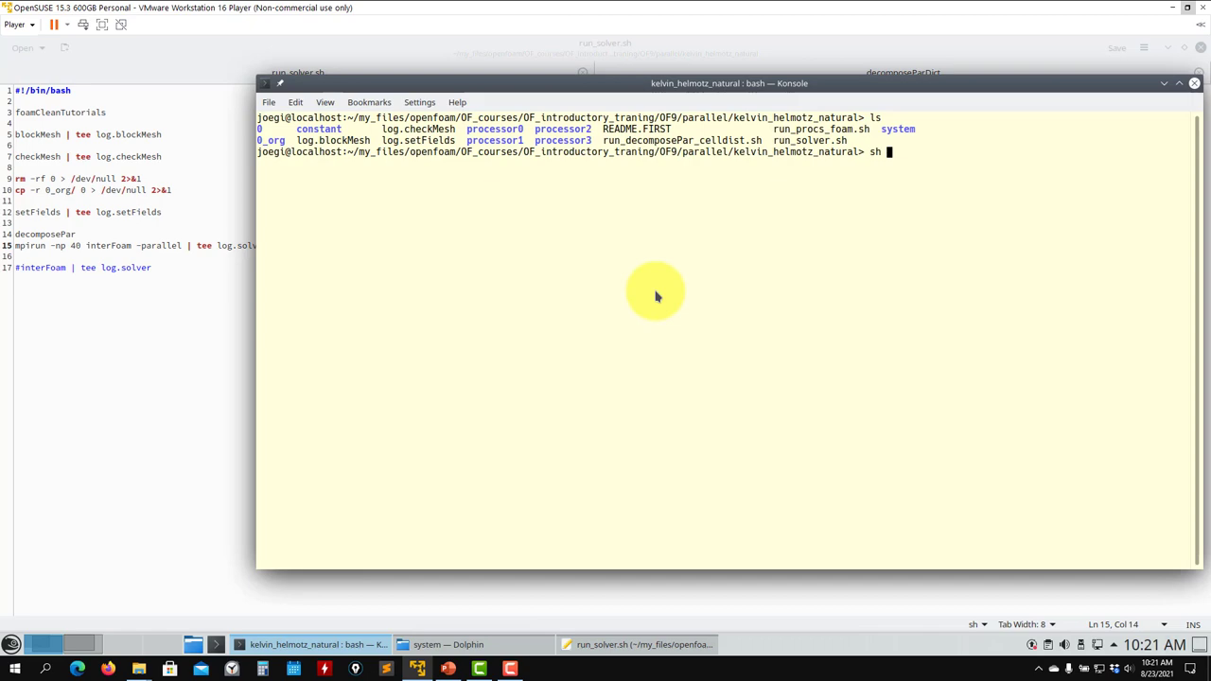
{"action": "key", "text": "Return"}
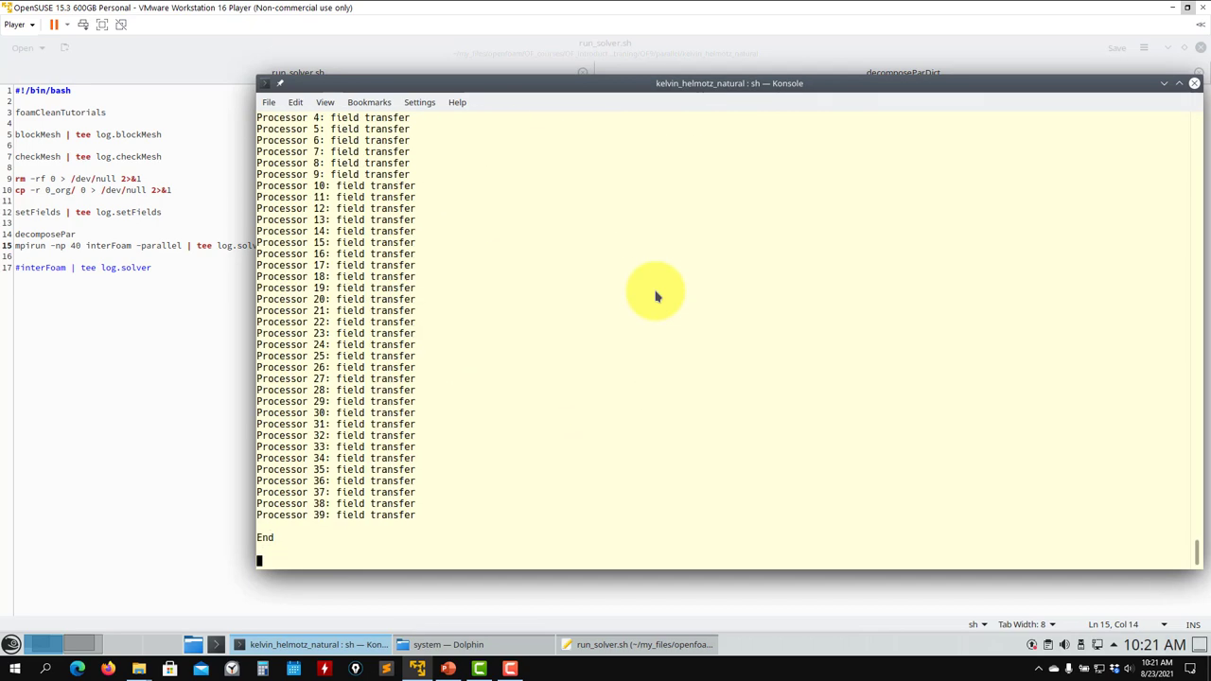
Inspect the processor folders in the kelvin_helmotz_natural directory, and interrupt the solver run in the terminal.
{"action": "left_click", "coordinate": [508, 643]}
{"action": "left_click", "coordinate": [556, 87]}
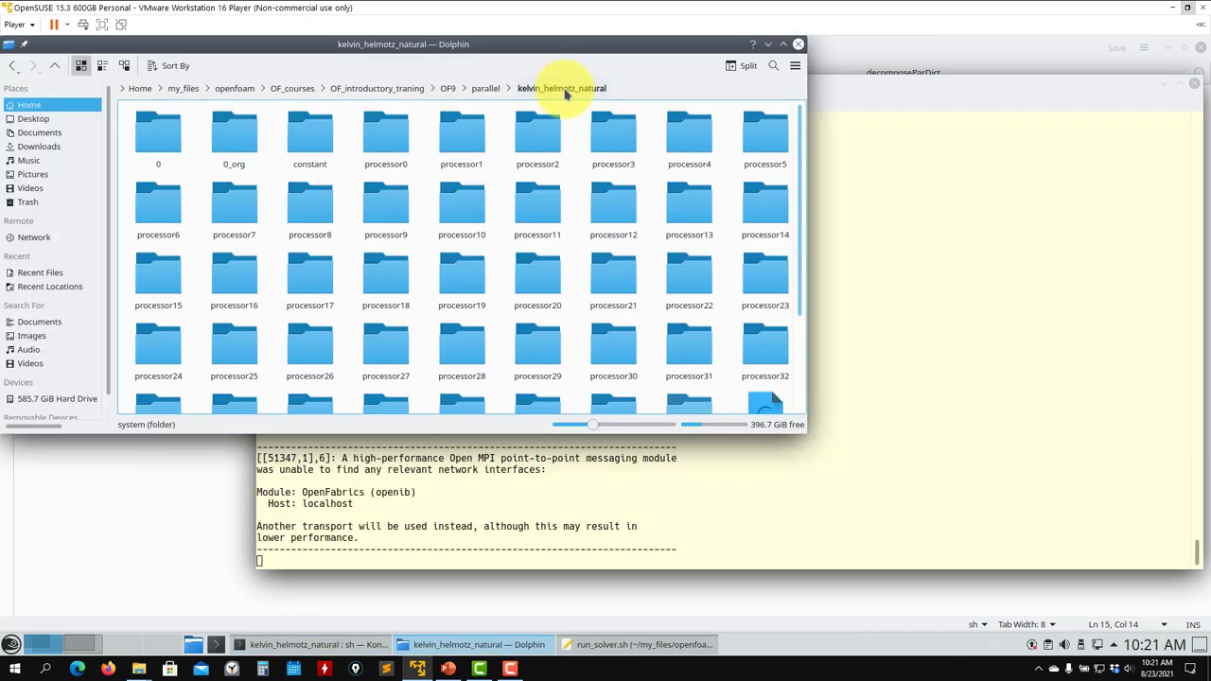
{"action": "left_click", "coordinate": [865, 332]}
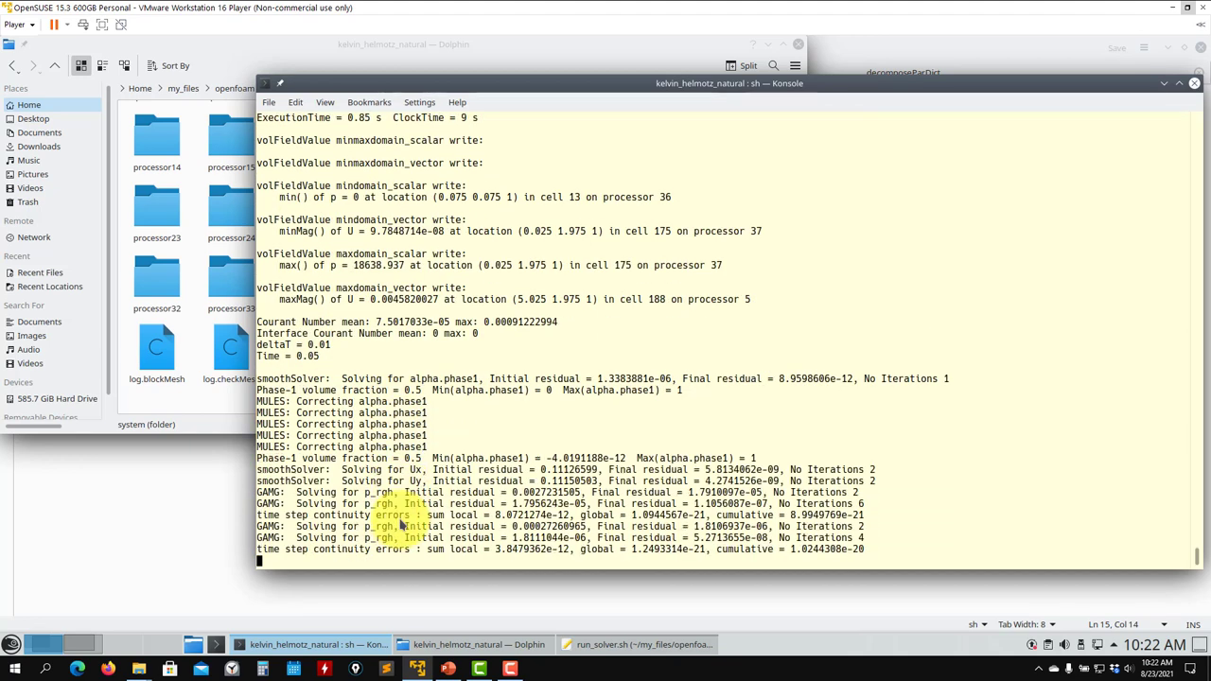
{"action": "key", "text": "ctrl+c"}
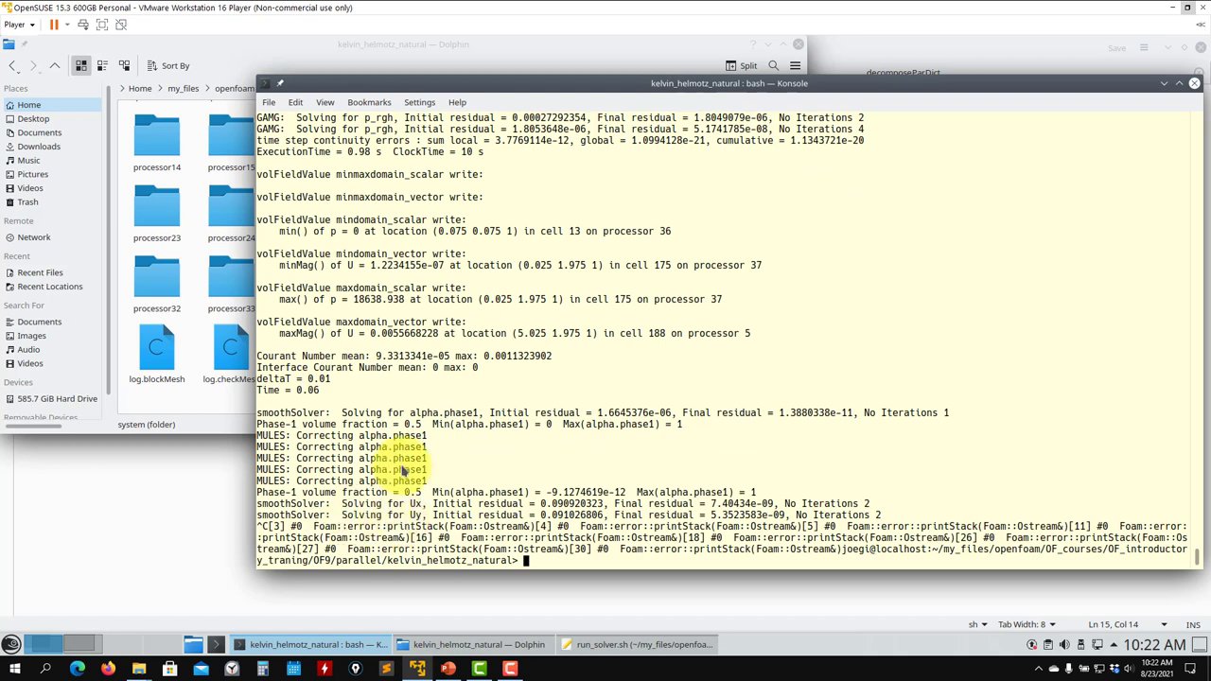
Set the process count to 4 in both run_solver.sh and decomposeParDict, saving both files.
{"action": "left_click", "coordinate": [123, 566]}
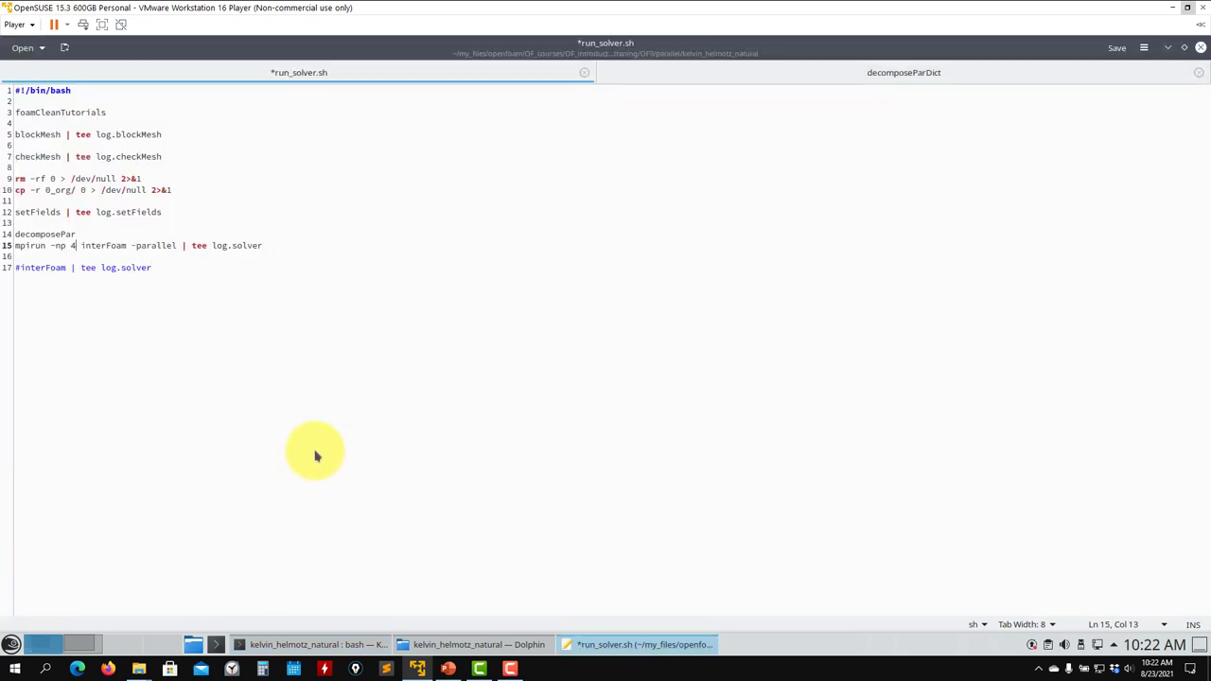
{"action": "key", "text": "ctrl+s"}
{"action": "left_click", "coordinate": [747, 73]}
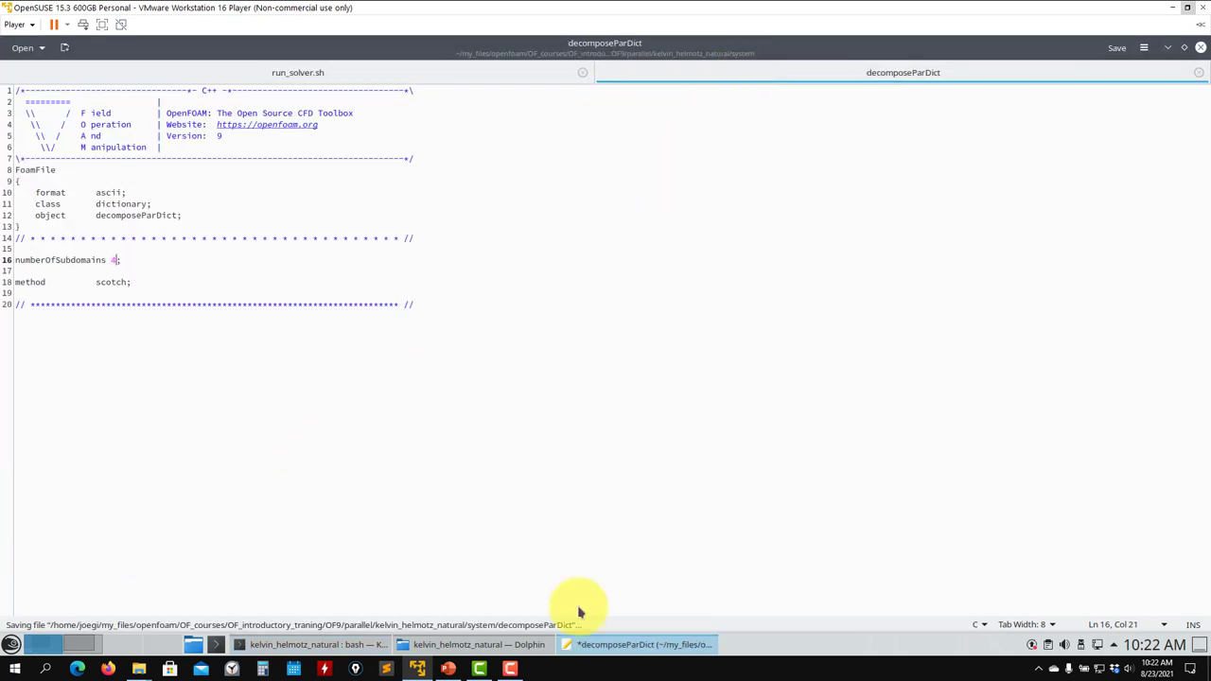
Rerun the solver script in the terminal with the 4-processor settings.
{"action": "left_click", "coordinate": [298, 645]}
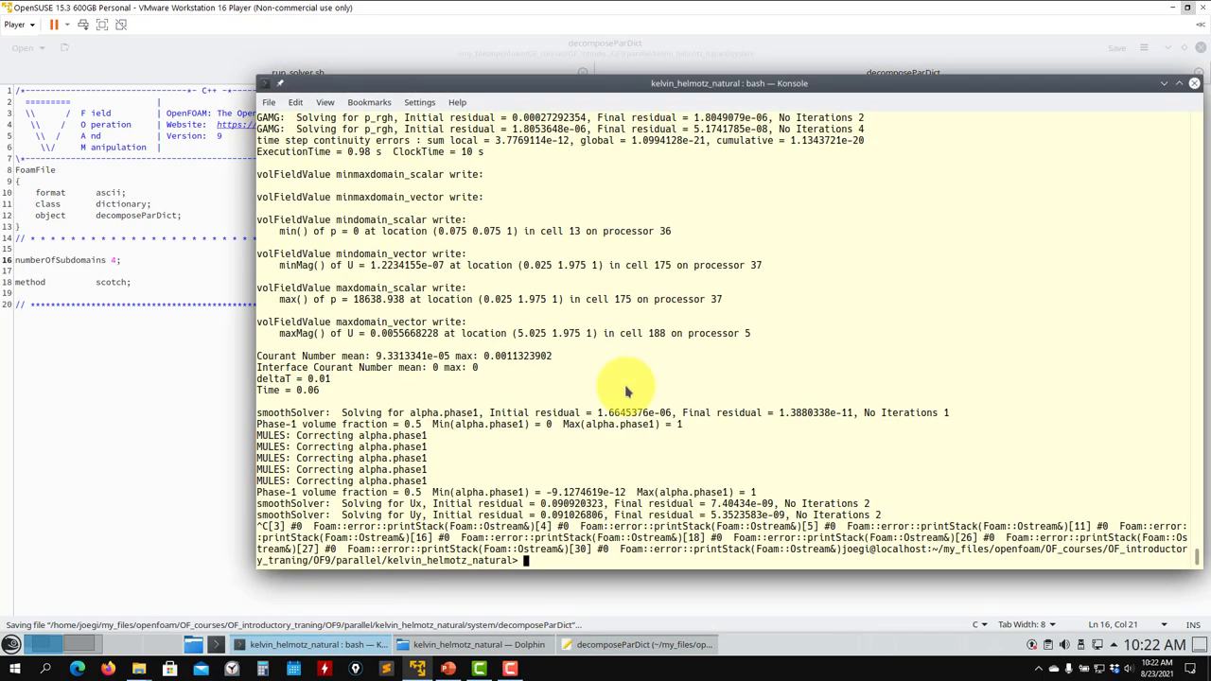
{"action": "key", "text": "Up"}
{"action": "key", "text": "Return"}
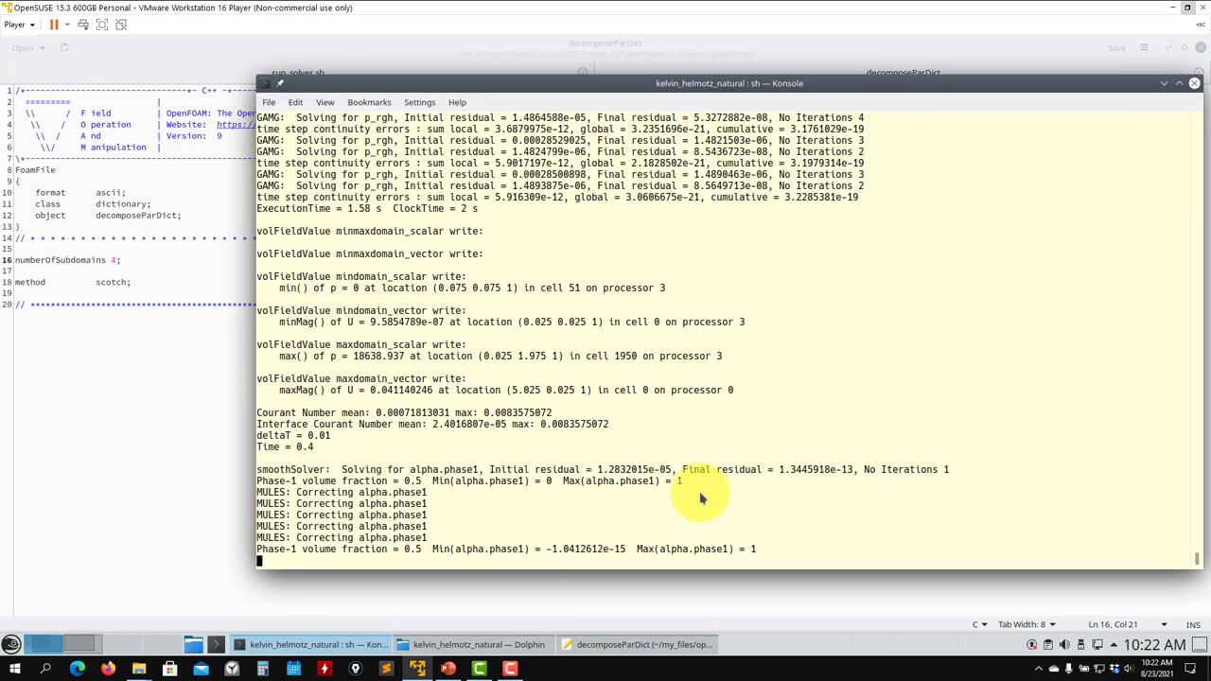
Open a second terminal session in the case directory and run lscpu to list the CPU details.
{"action": "left_click", "coordinate": [474, 646]}
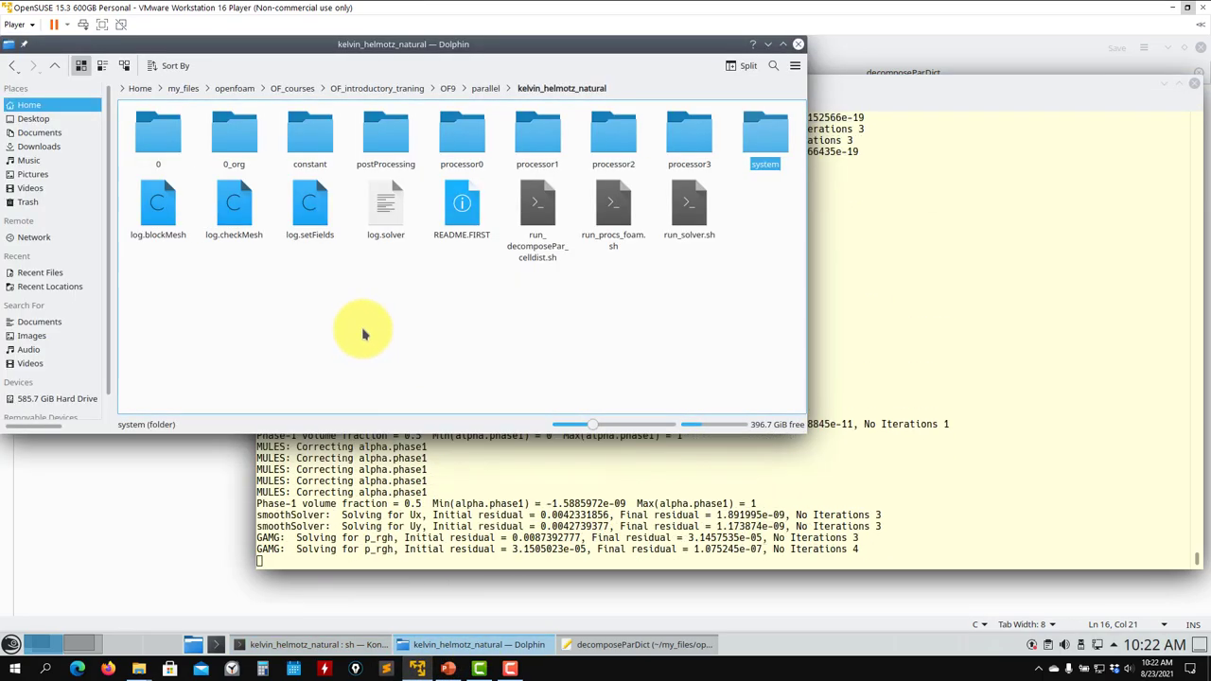
{"action": "left_click", "coordinate": [723, 492]}
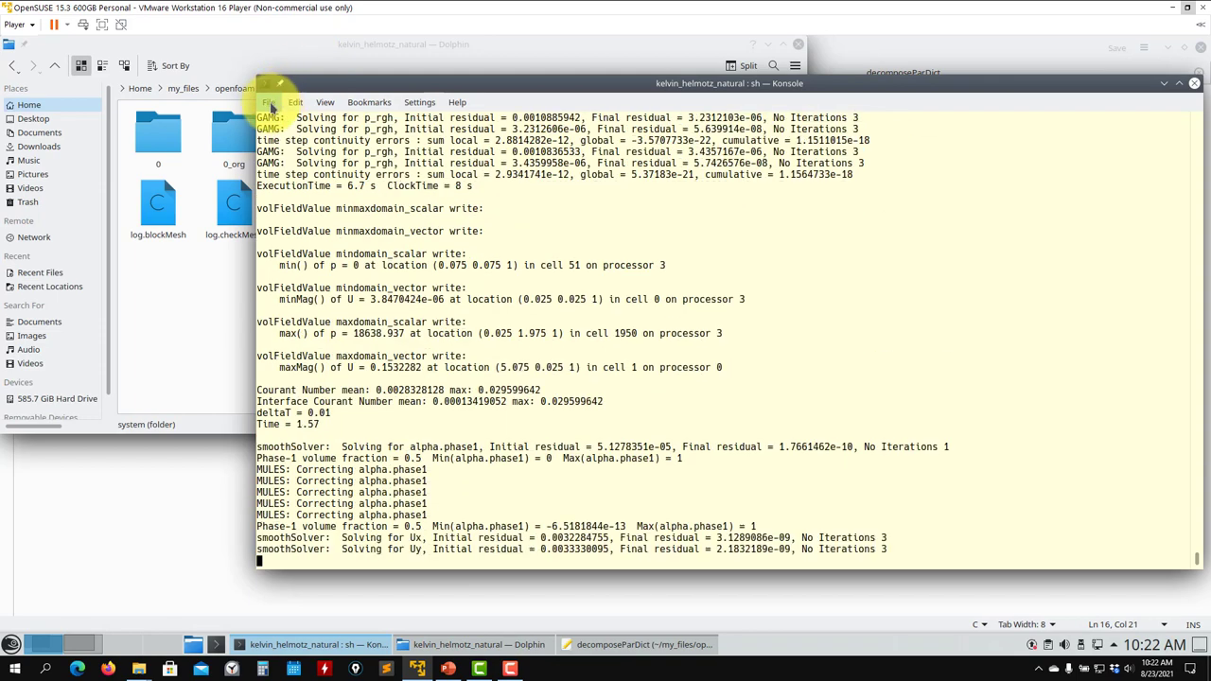
{"action": "left_click", "coordinate": [269, 103]}
{"action": "left_click", "coordinate": [288, 136]}
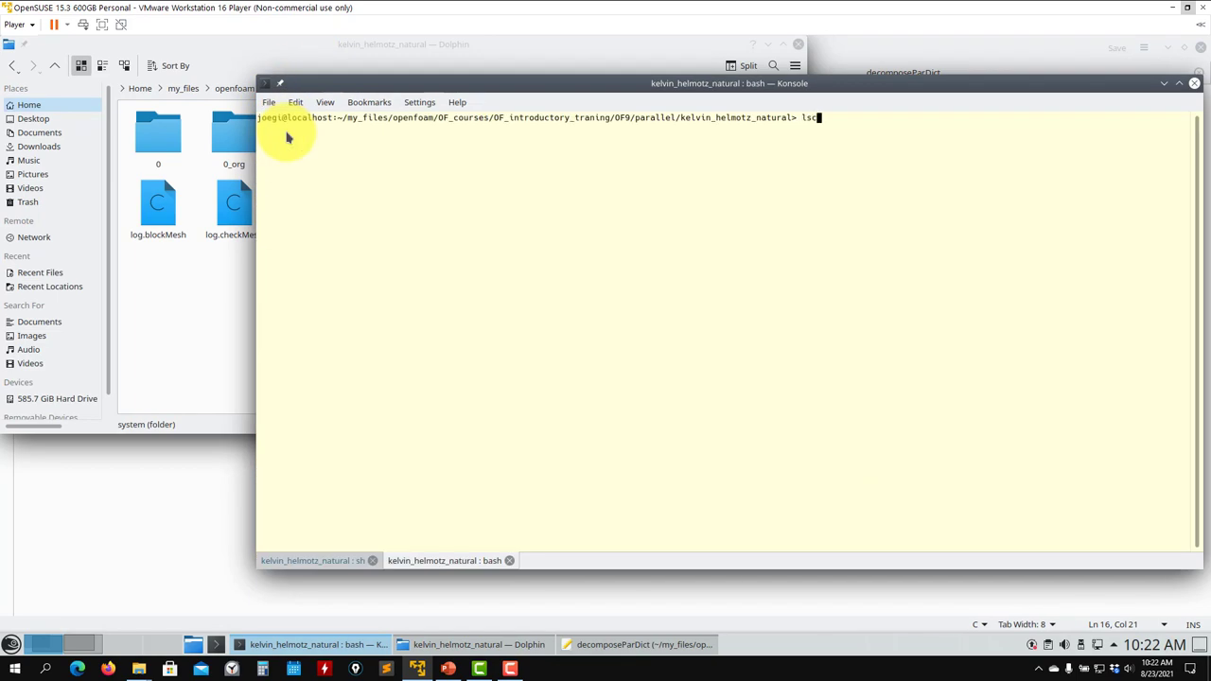
{"action": "type", "text": "lscpu"}
{"action": "key", "text": "Return"}
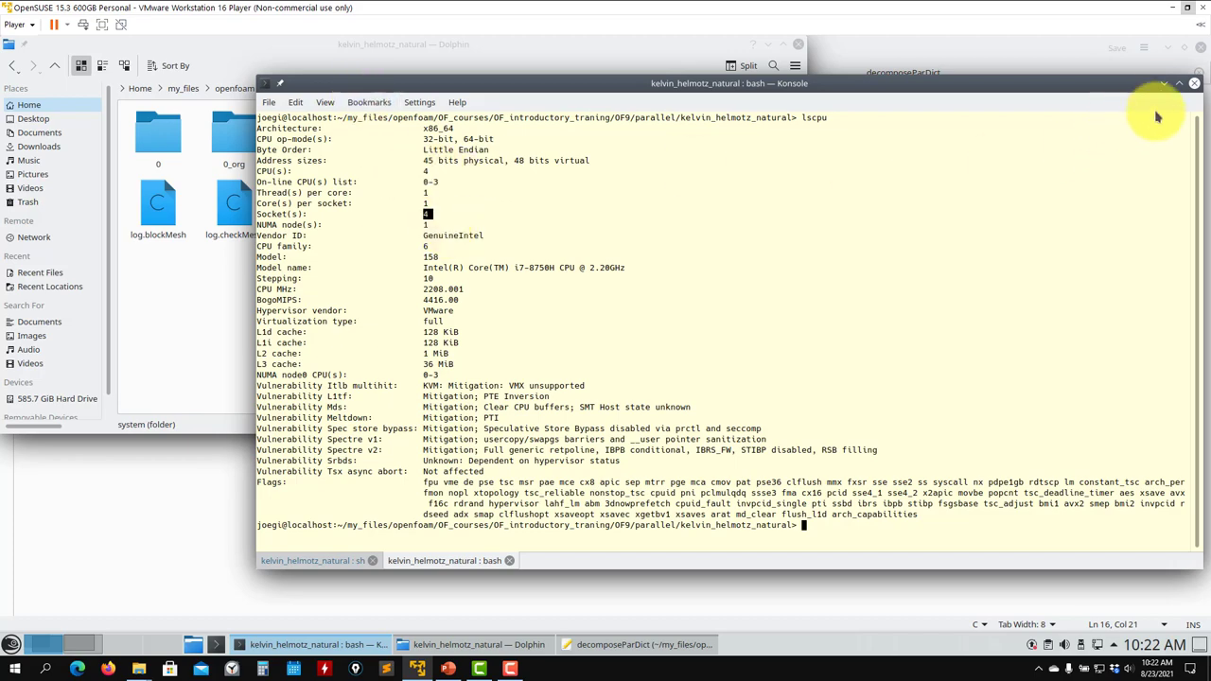
Return to the solver's terminal session and examine the volFieldValue minimum and maximum output for p and U.
{"action": "left_click", "coordinate": [313, 560]}
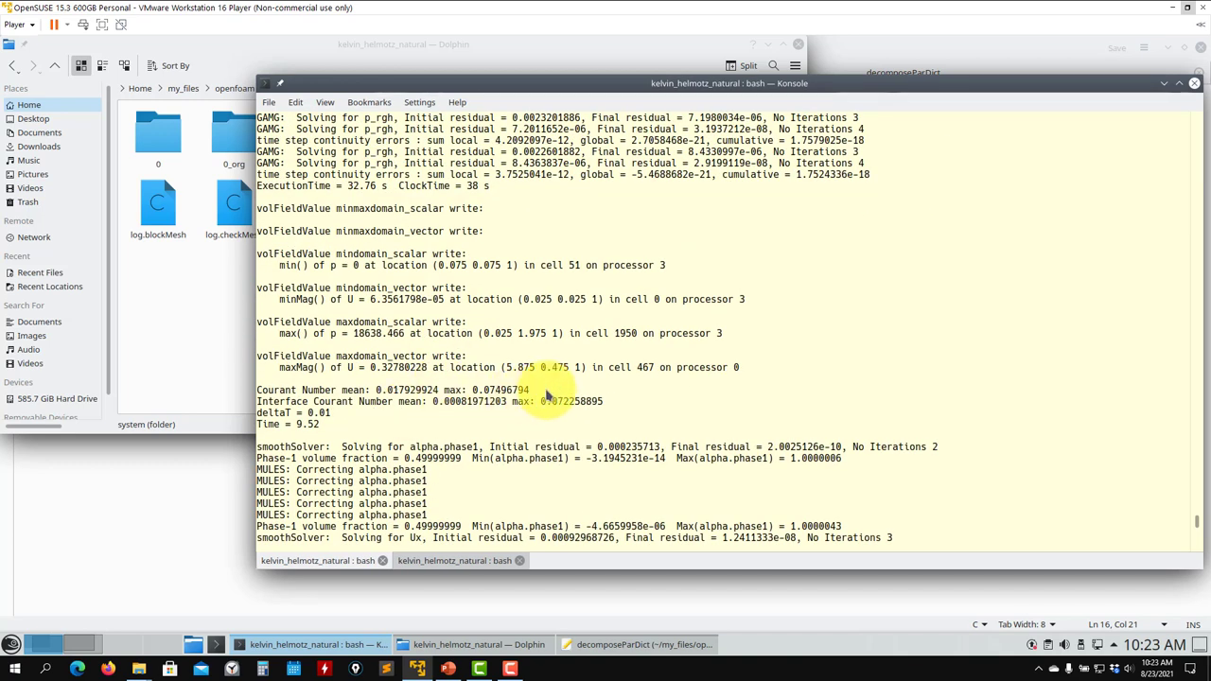
{"action": "left_click_drag", "start_coordinate": [547, 392], "coordinate": [250, 196]}
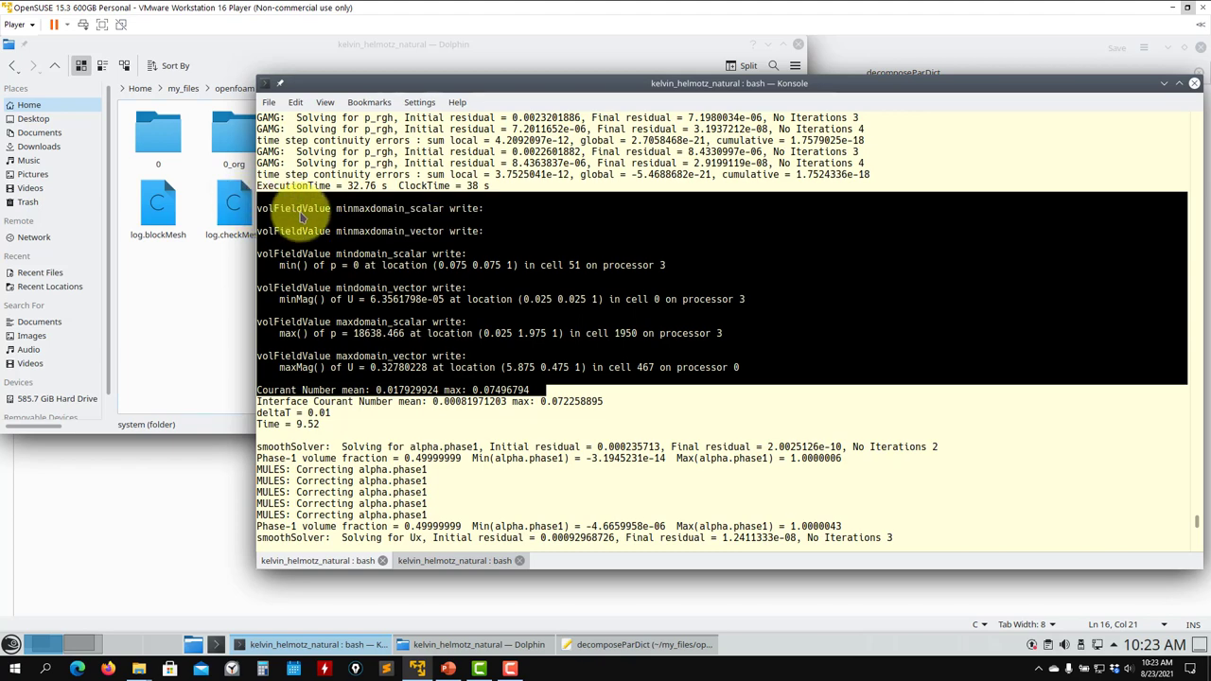
{"action": "left_click", "coordinate": [445, 339]}
In the system folder's controlDict, add p_rgh and alpha.phase1 alongside p in the scalar min/max function's fields, and save the file.
{"action": "left_click", "coordinate": [216, 331]}
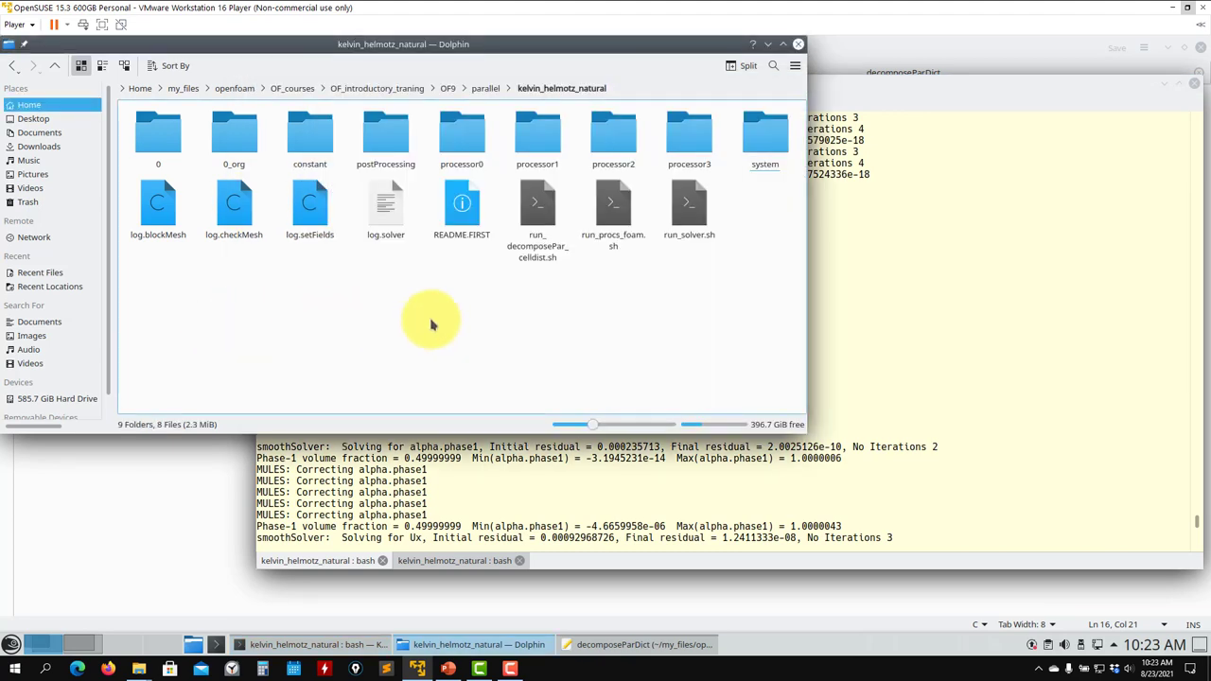
{"action": "double_click", "coordinate": [781, 154]}
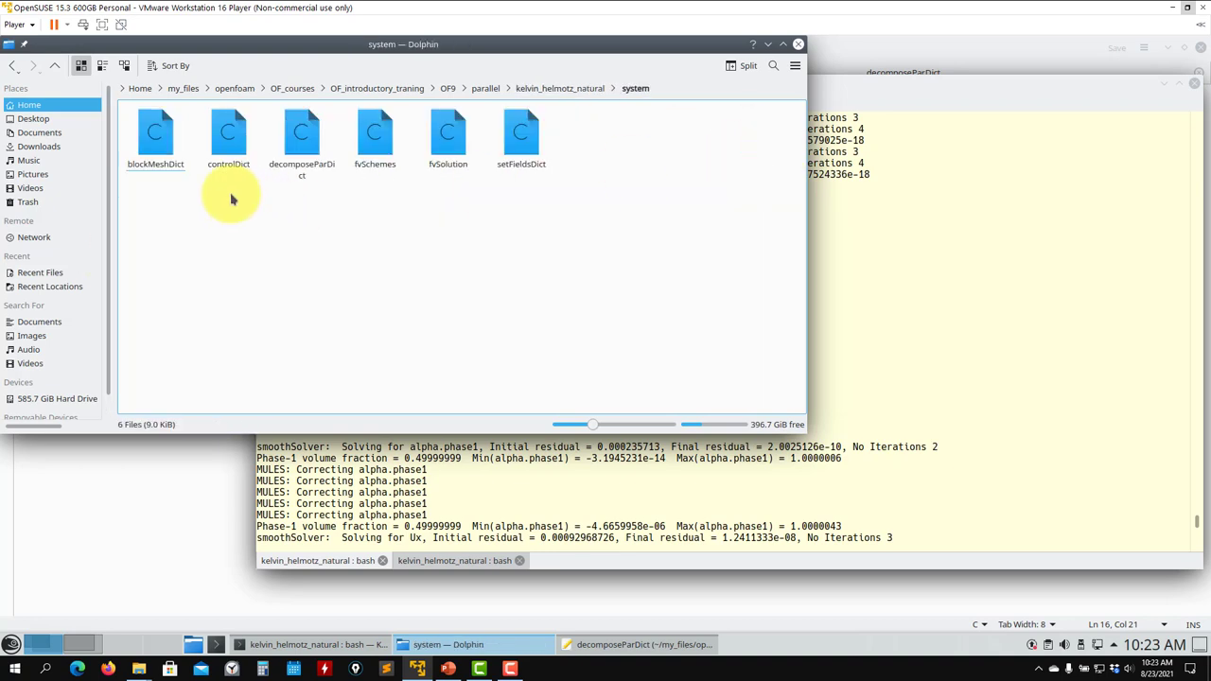
{"action": "double_click", "coordinate": [230, 122]}
{"action": "scroll", "coordinate": [95, 520], "scroll_direction": "down", "scroll_amount": 12}
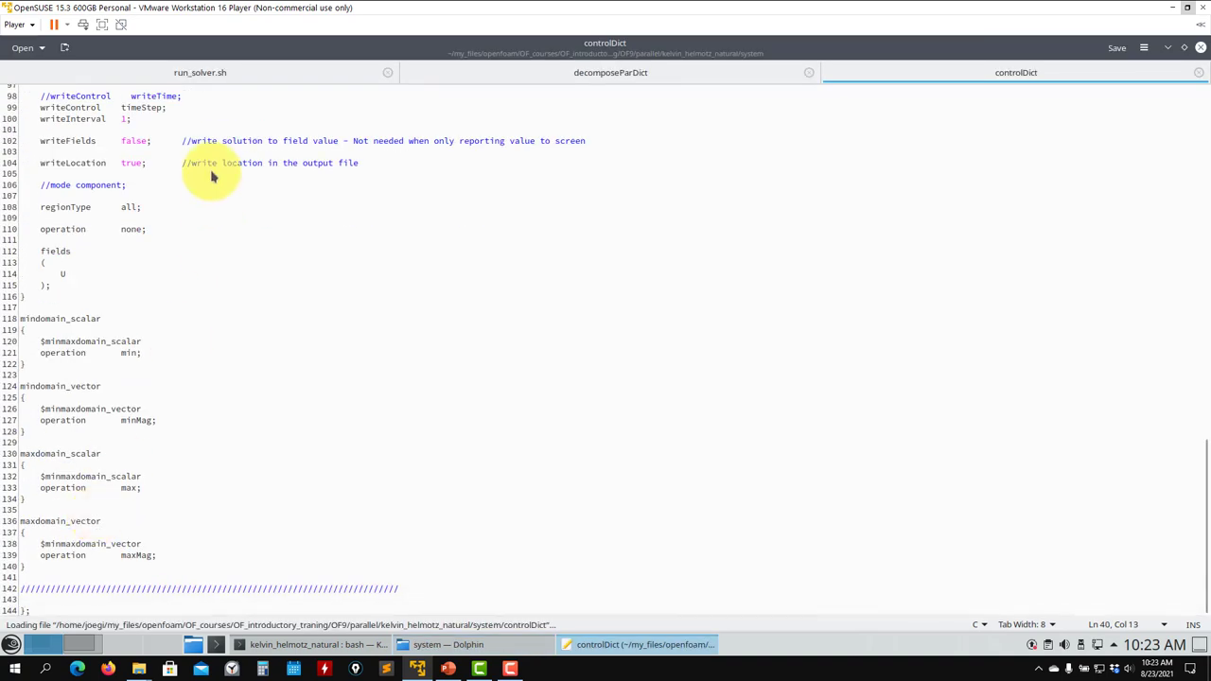
{"action": "scroll", "coordinate": [95, 265], "scroll_direction": "up", "scroll_amount": 5}
{"action": "scroll", "coordinate": [95, 265], "scroll_direction": "up", "scroll_amount": 5}
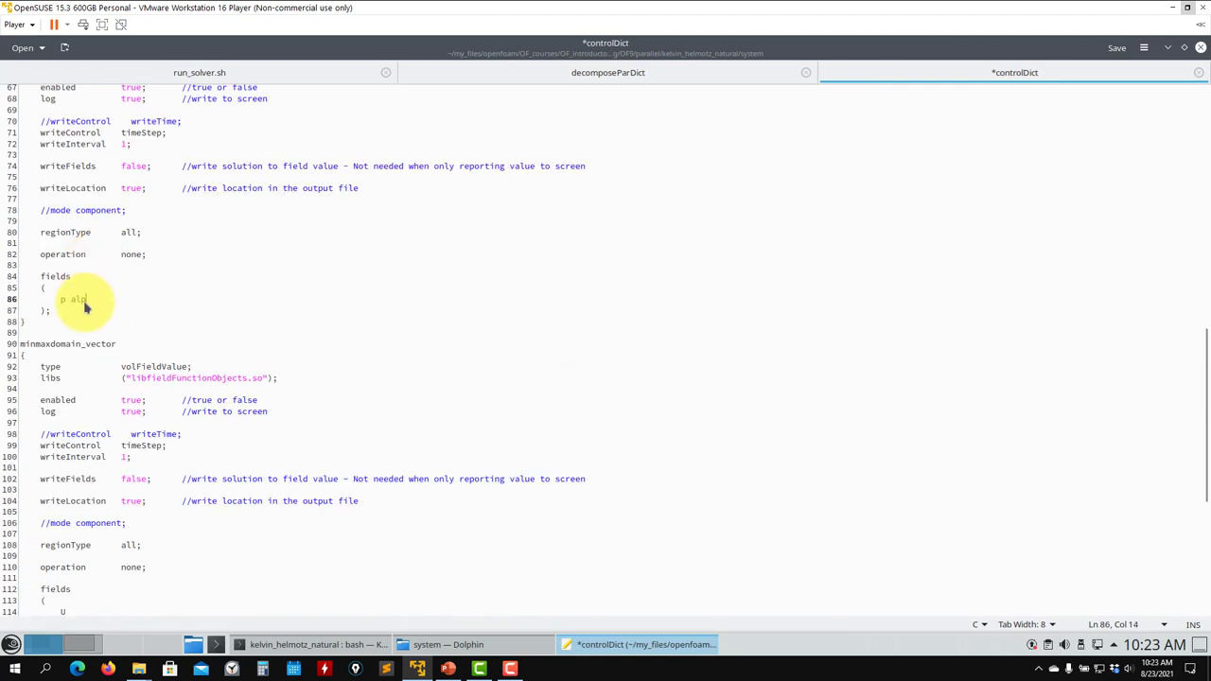
{"action": "left_click", "coordinate": [452, 645]}
{"action": "left_click", "coordinate": [54, 65]}
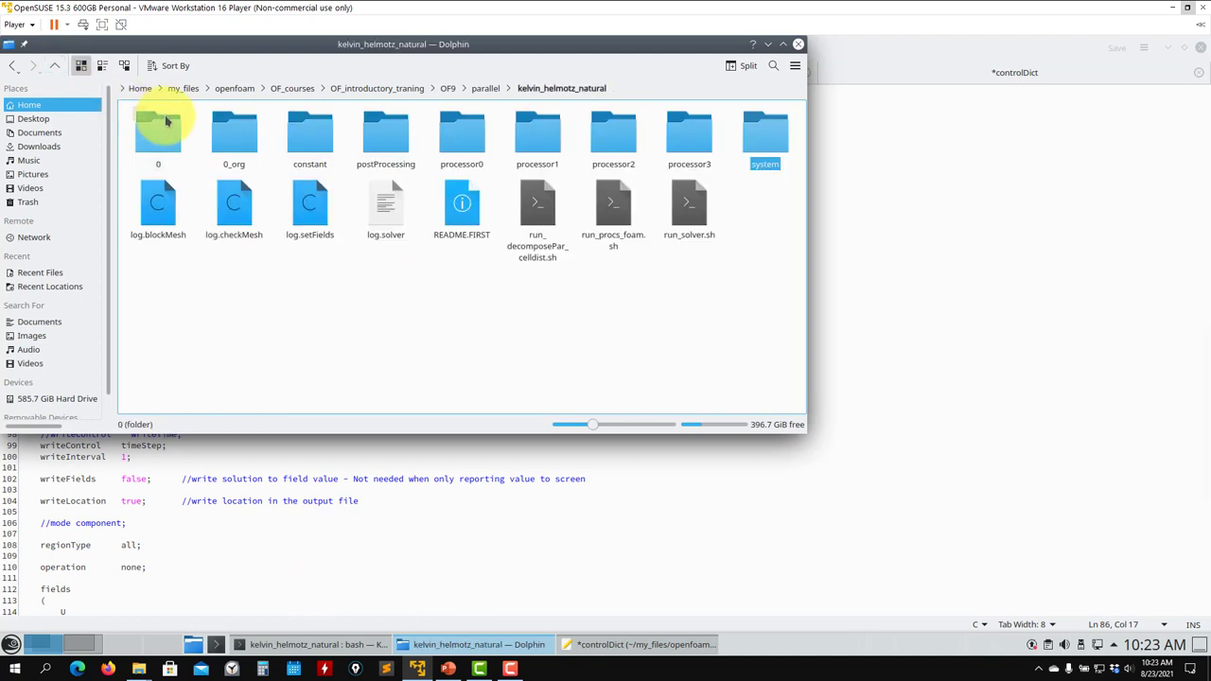
{"action": "double_click", "coordinate": [155, 133]}
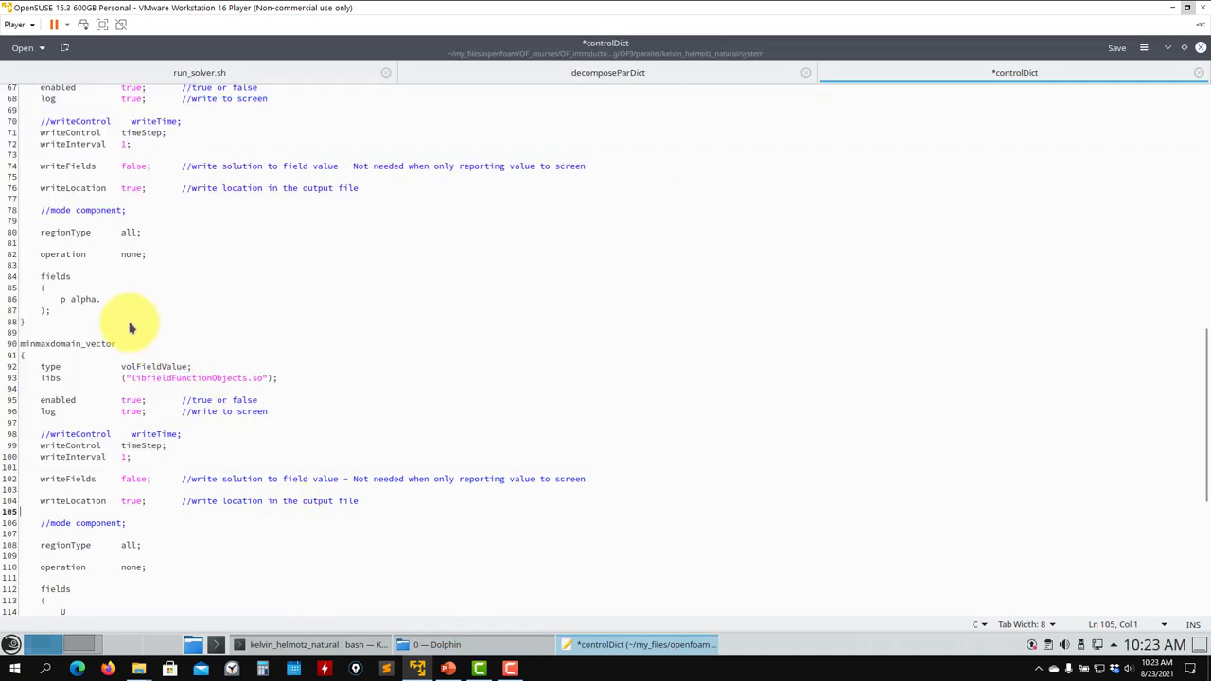
{"action": "left_click", "coordinate": [105, 305]}
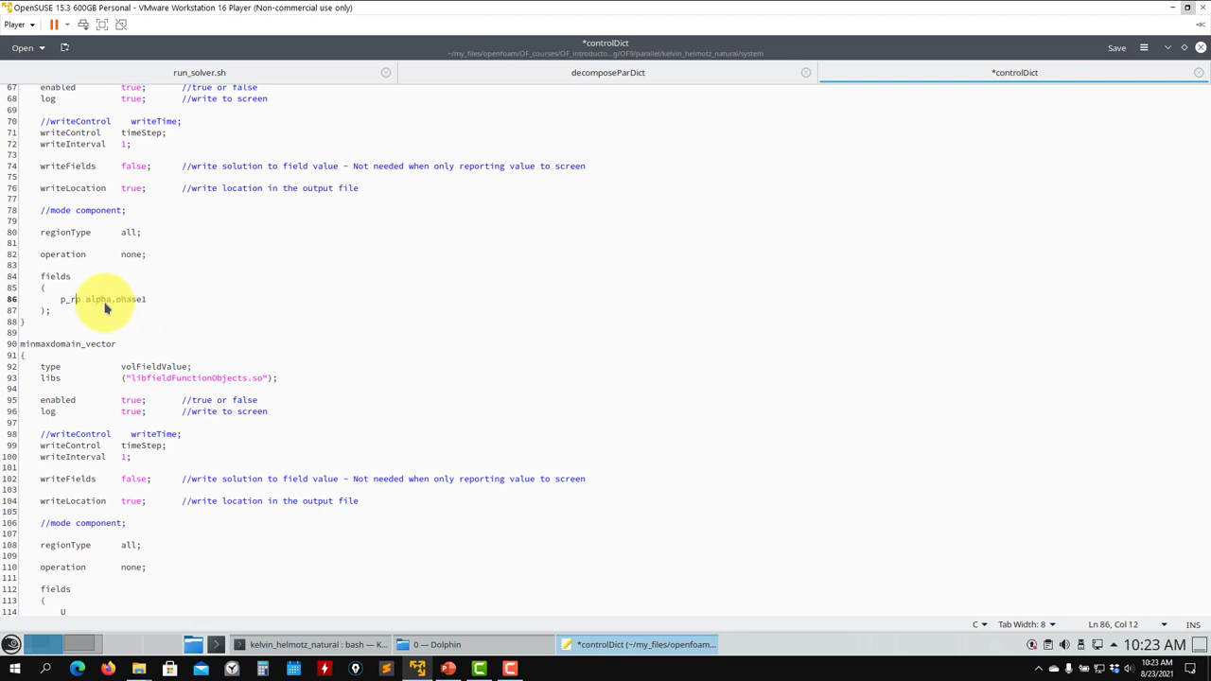
{"action": "key", "text": "ctrl+s"}
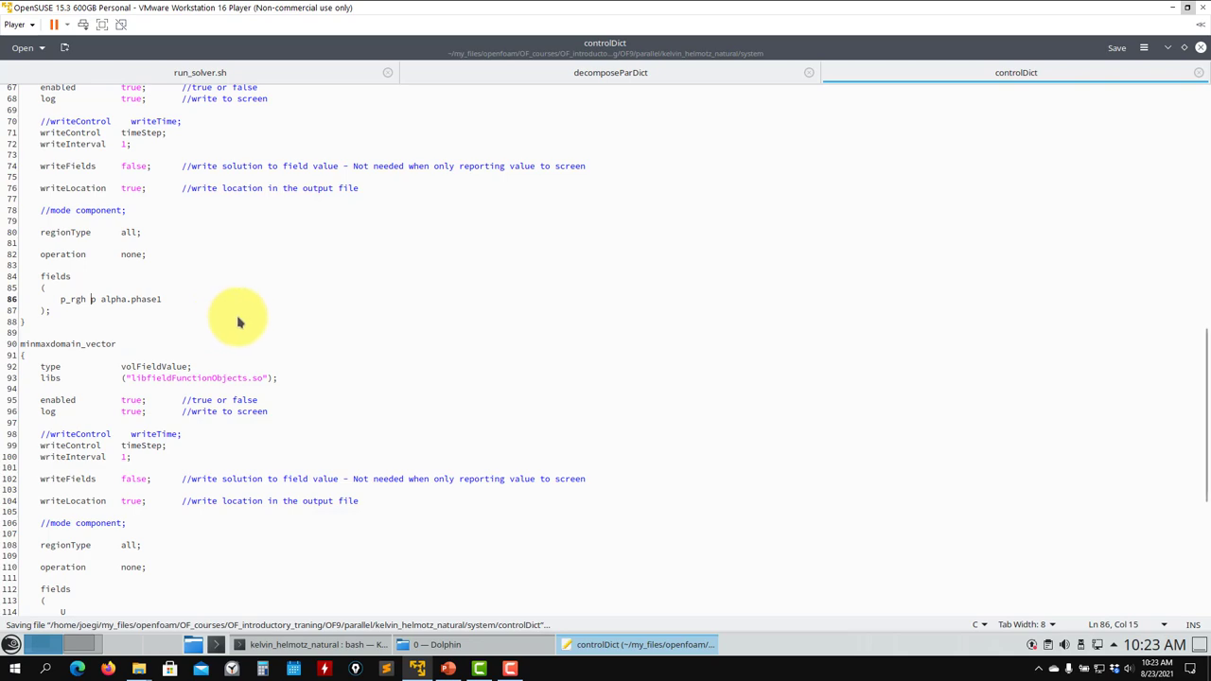
List the case directory in the terminal, launch paraFoam, and check the case's processor folders in the file manager.
{"action": "left_click", "coordinate": [1168, 47]}
{"action": "left_click", "coordinate": [507, 470]}
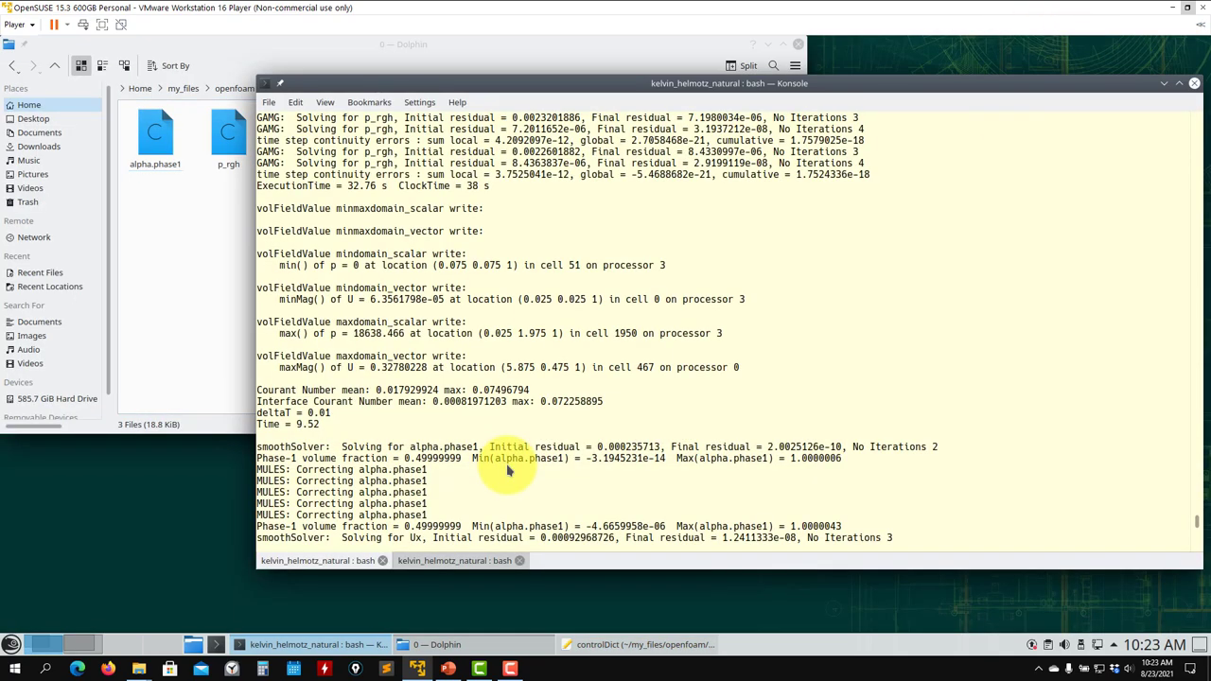
{"action": "key", "text": "Return"}
{"action": "type", "text": "ls"}
{"action": "key", "text": "Return"}
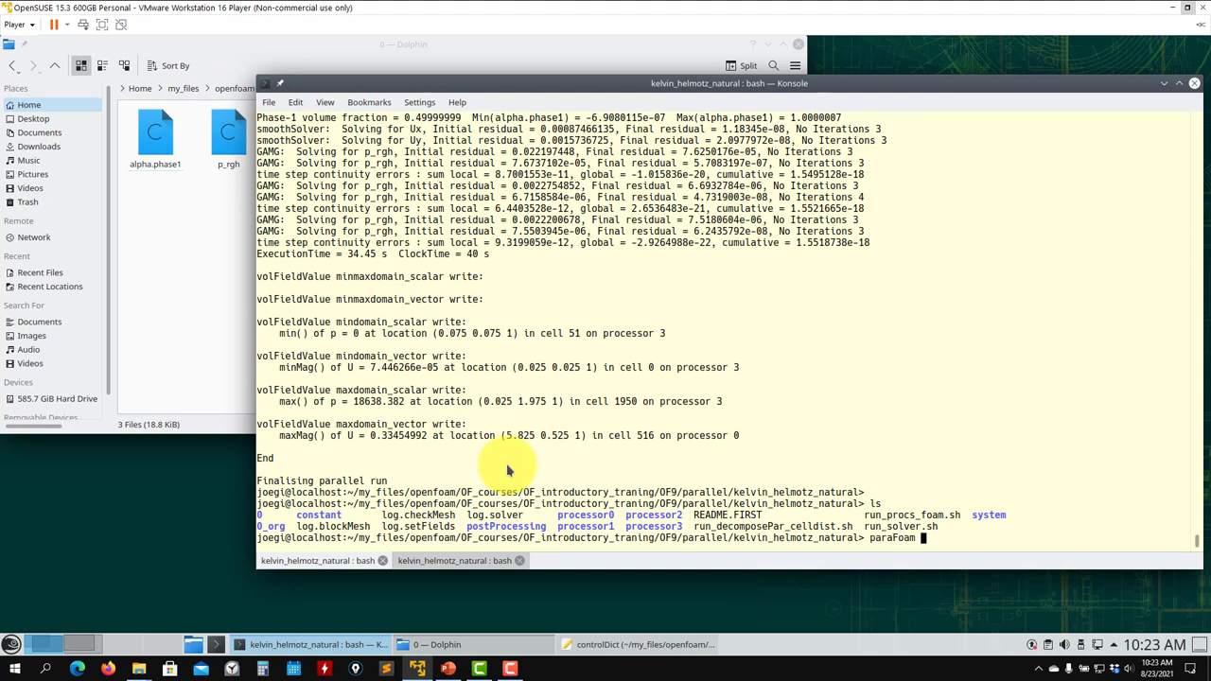
{"action": "key", "text": "Return"}
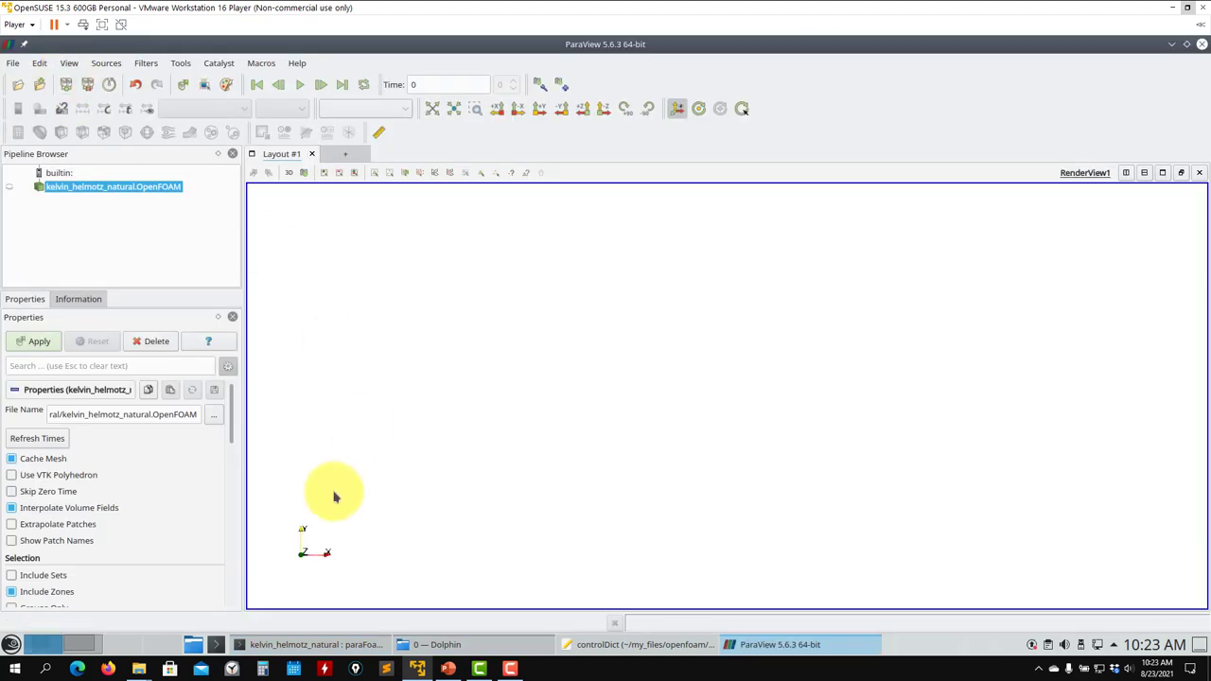
{"action": "left_click", "coordinate": [432, 644]}
{"action": "left_click", "coordinate": [54, 65]}
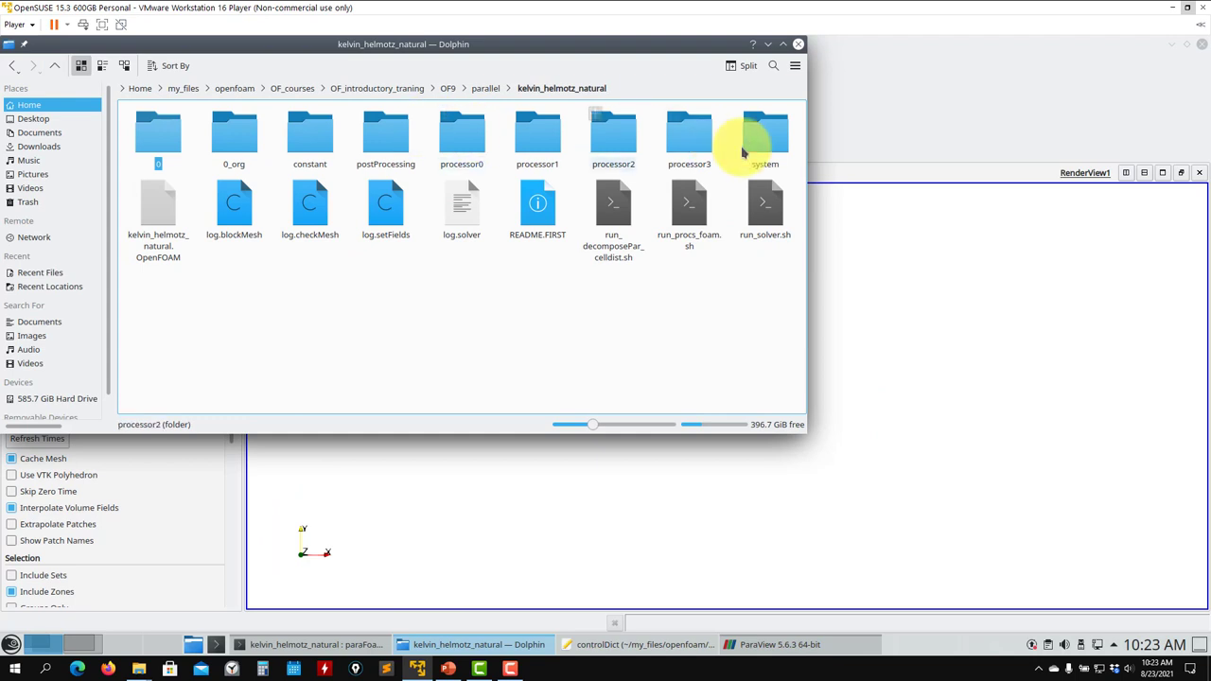
Load the undecomposed case in ParaView, view it colored by alpha.phase1, and close ParaView.
{"action": "left_click", "coordinate": [866, 287]}
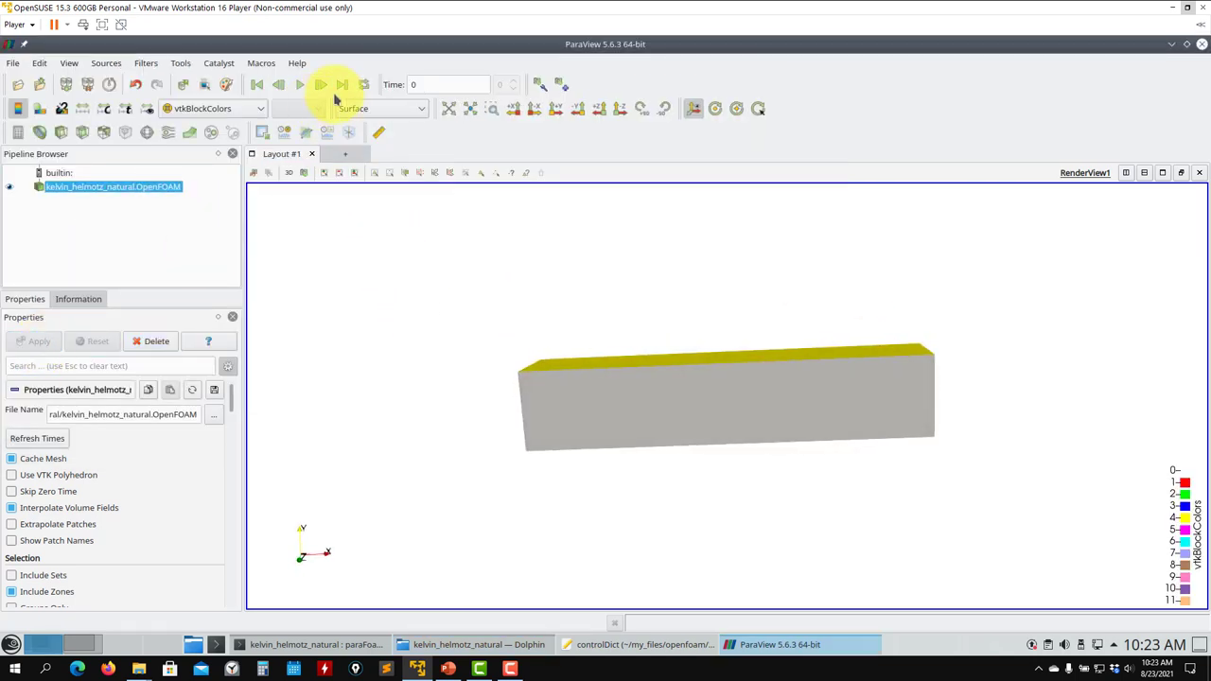
{"action": "left_click", "coordinate": [226, 110]}
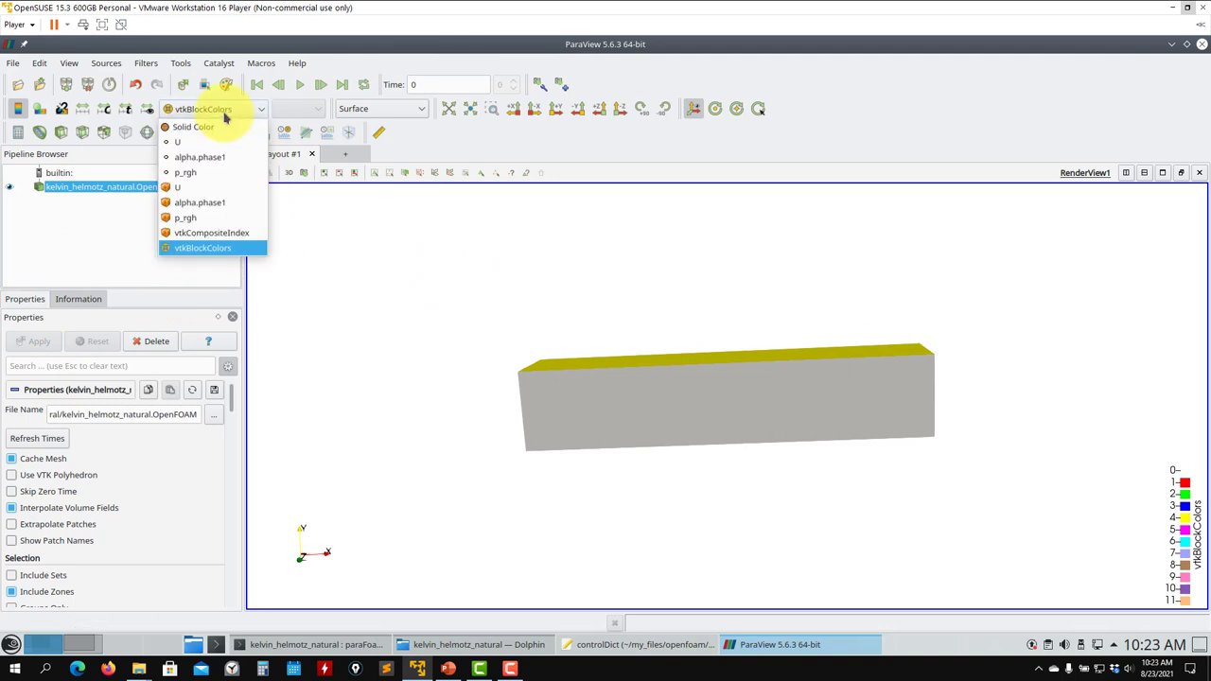
{"action": "left_click", "coordinate": [197, 157]}
{"action": "left_click_drag", "start_coordinate": [460, 292], "coordinate": [950, 296]}
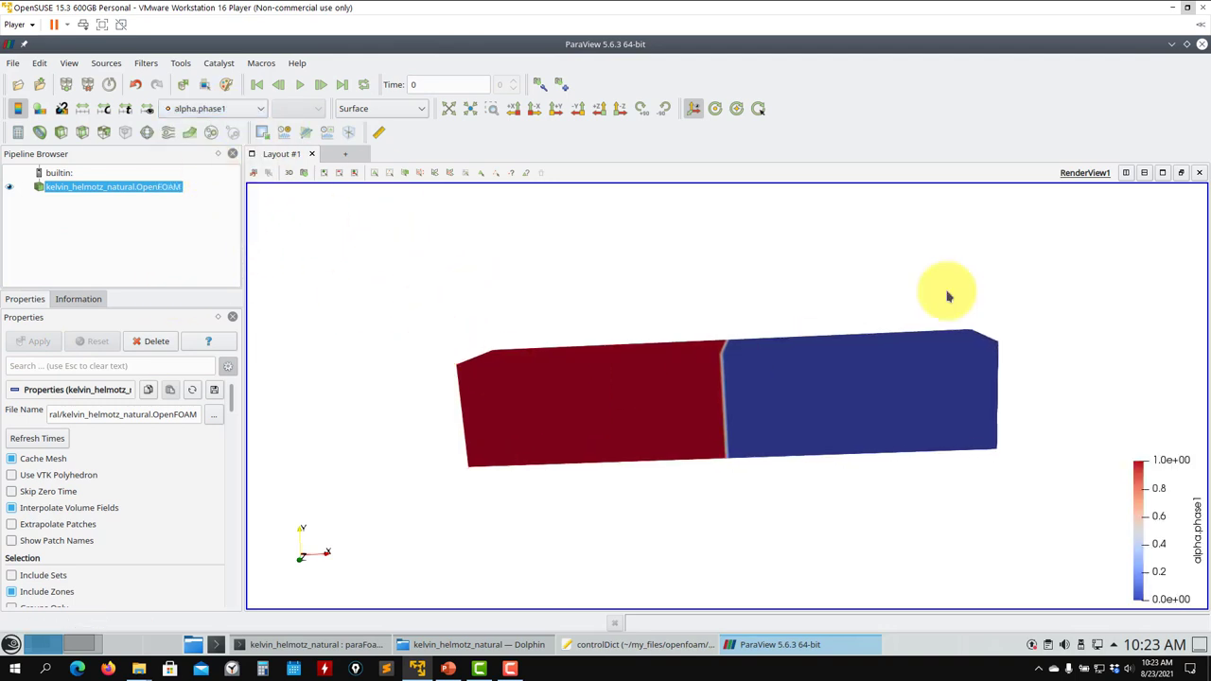
{"action": "left_click", "coordinate": [1202, 44]}
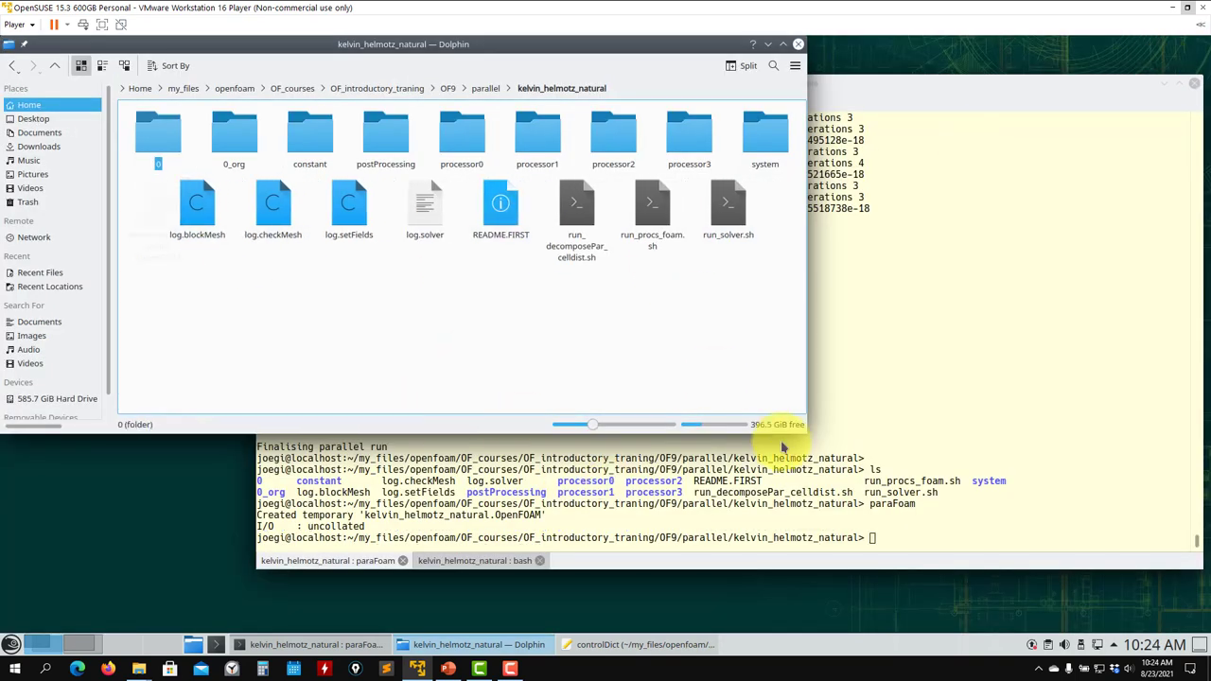
Run reconstructParMesh on the kelvin_helmotz_natural case in the terminal.
{"action": "left_click", "coordinate": [893, 319]}
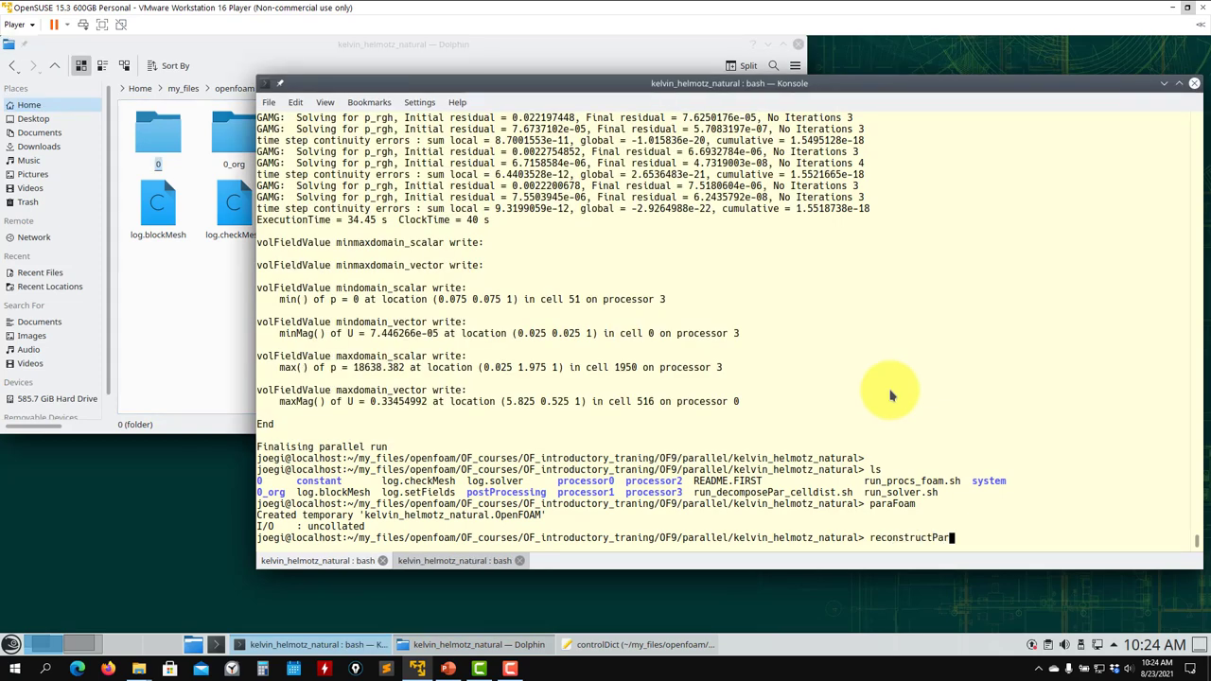
{"action": "type", "text": "reconstructParMesh"}
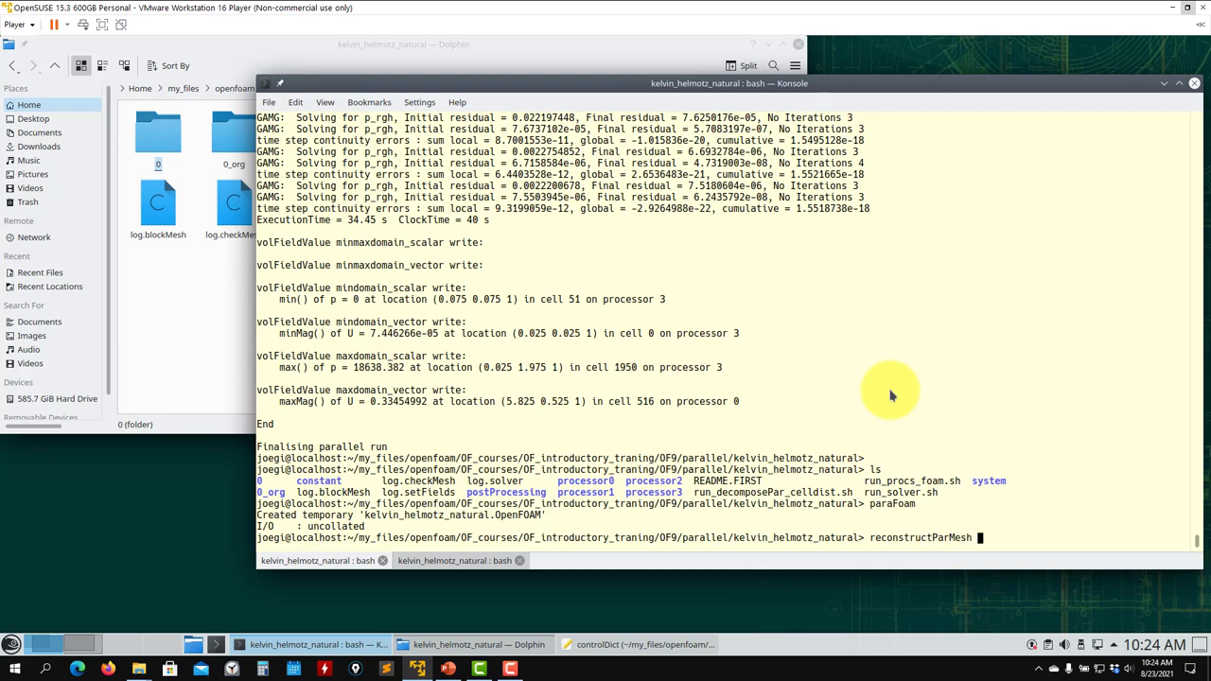
{"action": "left_click", "coordinate": [586, 70]}
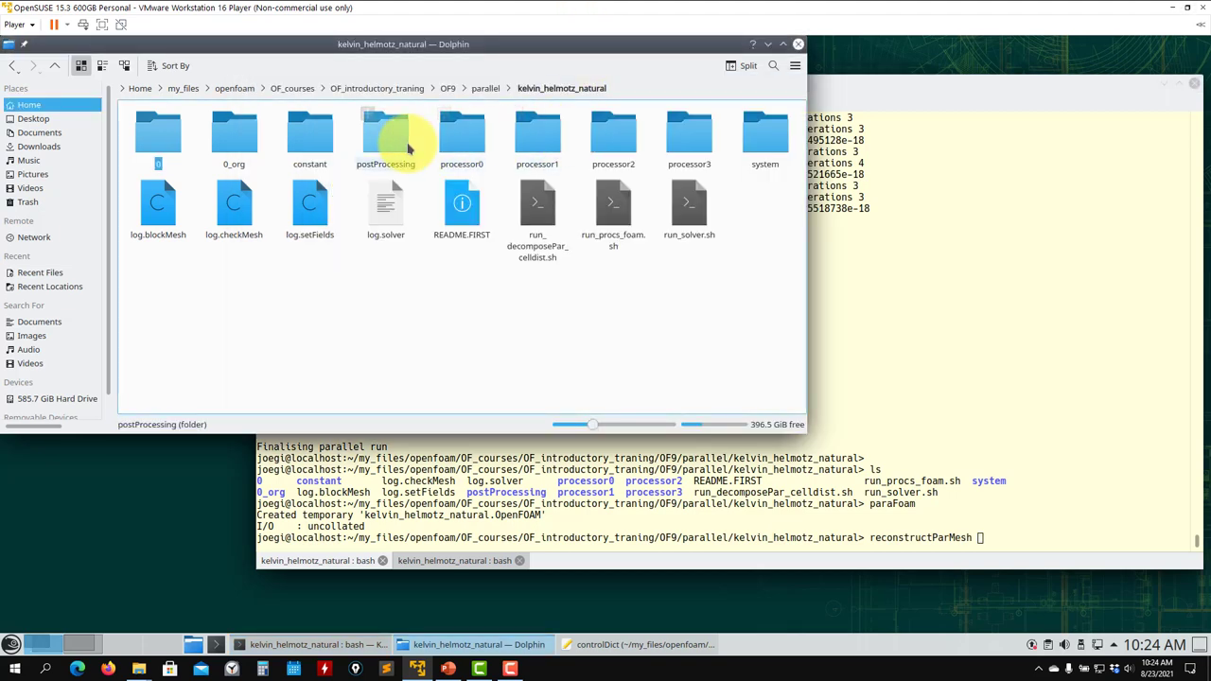
{"action": "left_click", "coordinate": [894, 331]}
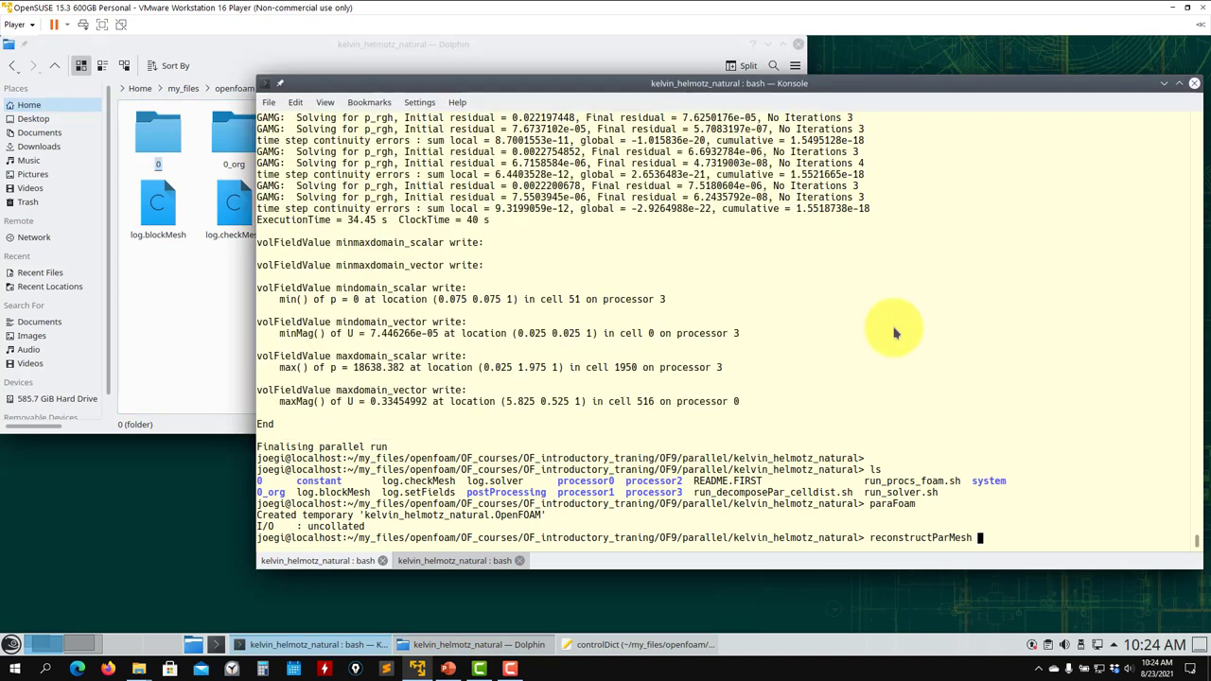
{"action": "key", "text": "Return"}
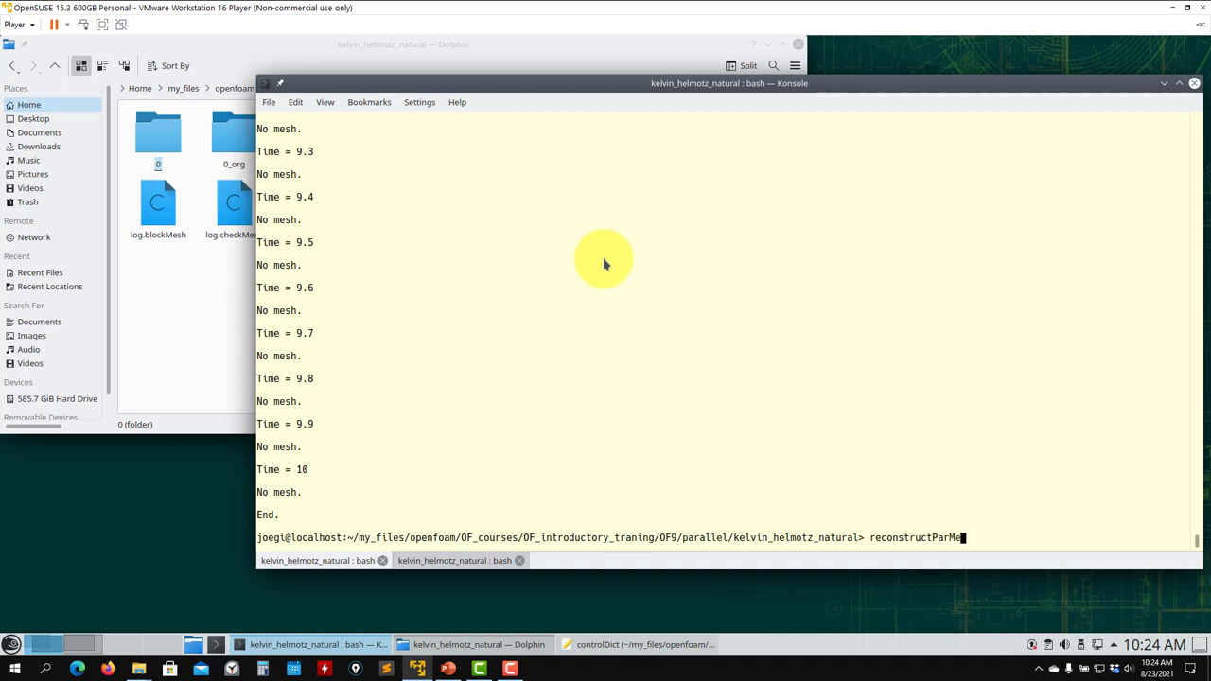
Run reconstructPar on the case and look through the reconstructed time folders in the case directory.
{"action": "key", "text": "Return"}
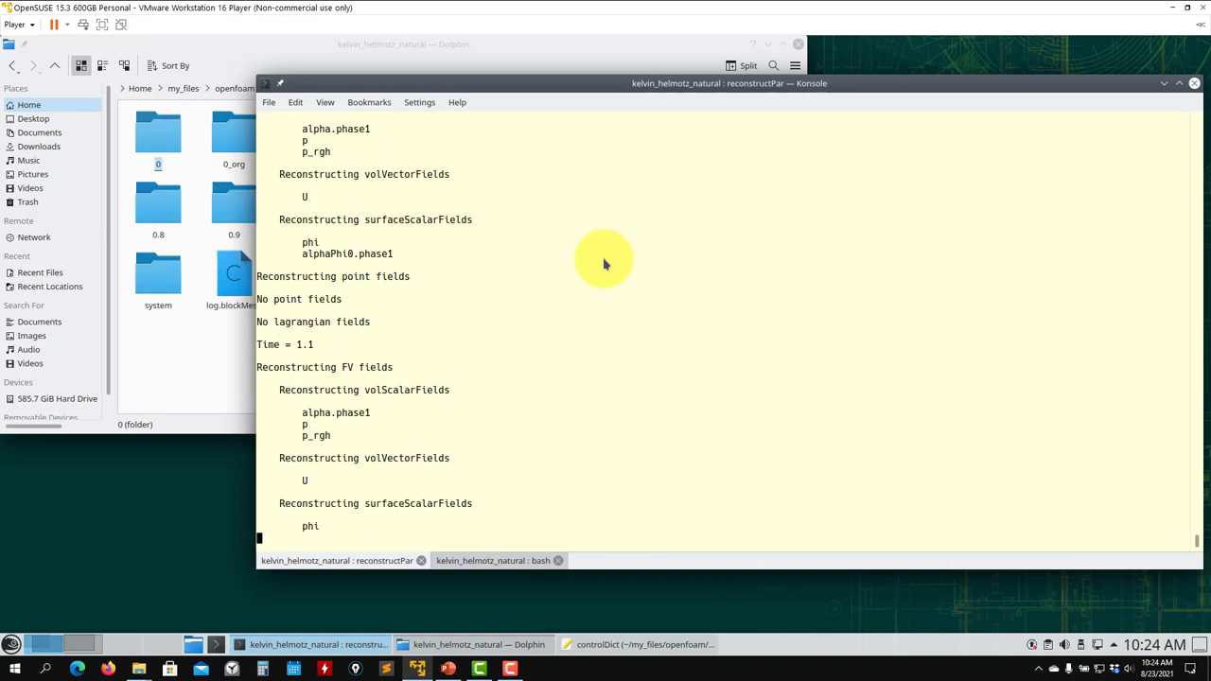
{"action": "left_click", "coordinate": [354, 60]}
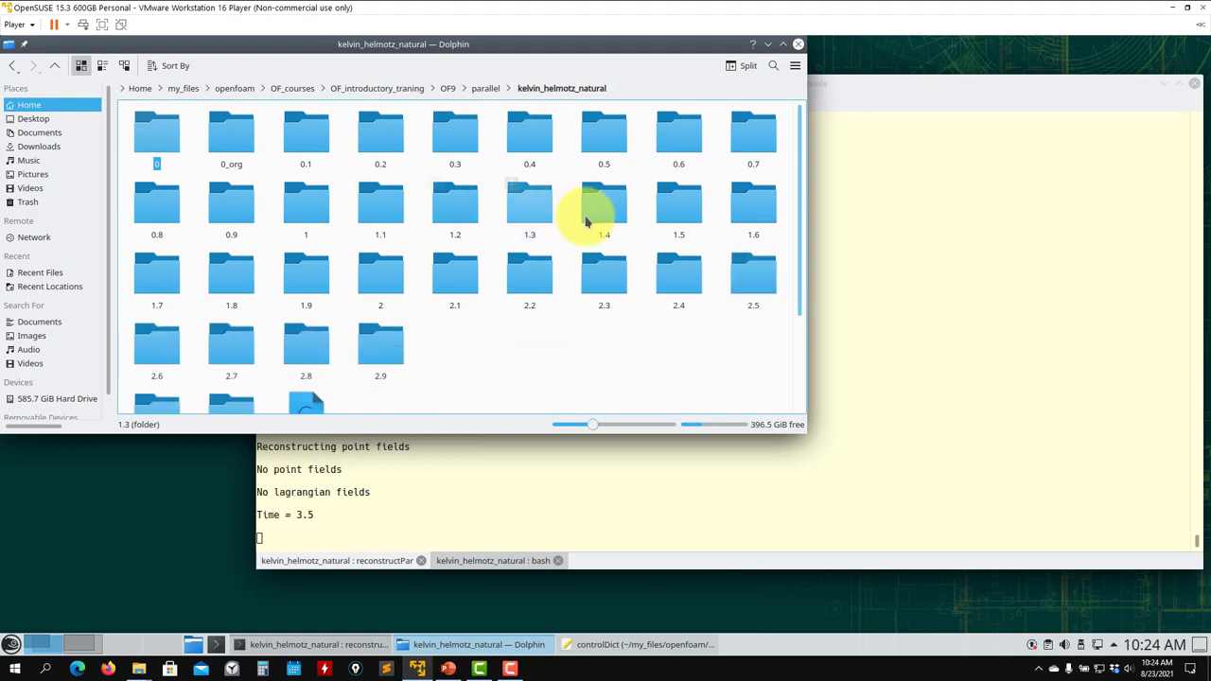
{"action": "scroll", "coordinate": [419, 288], "scroll_direction": "down", "scroll_amount": 5}
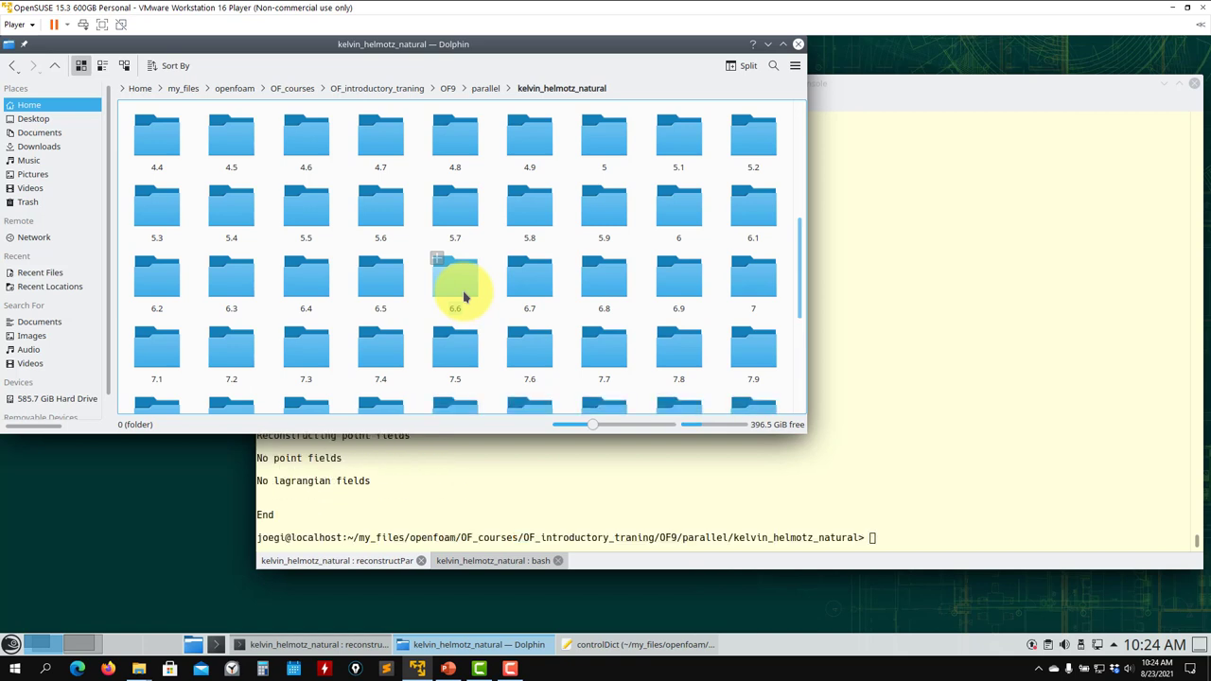
{"action": "scroll", "coordinate": [410, 237], "scroll_direction": "down", "scroll_amount": 3}
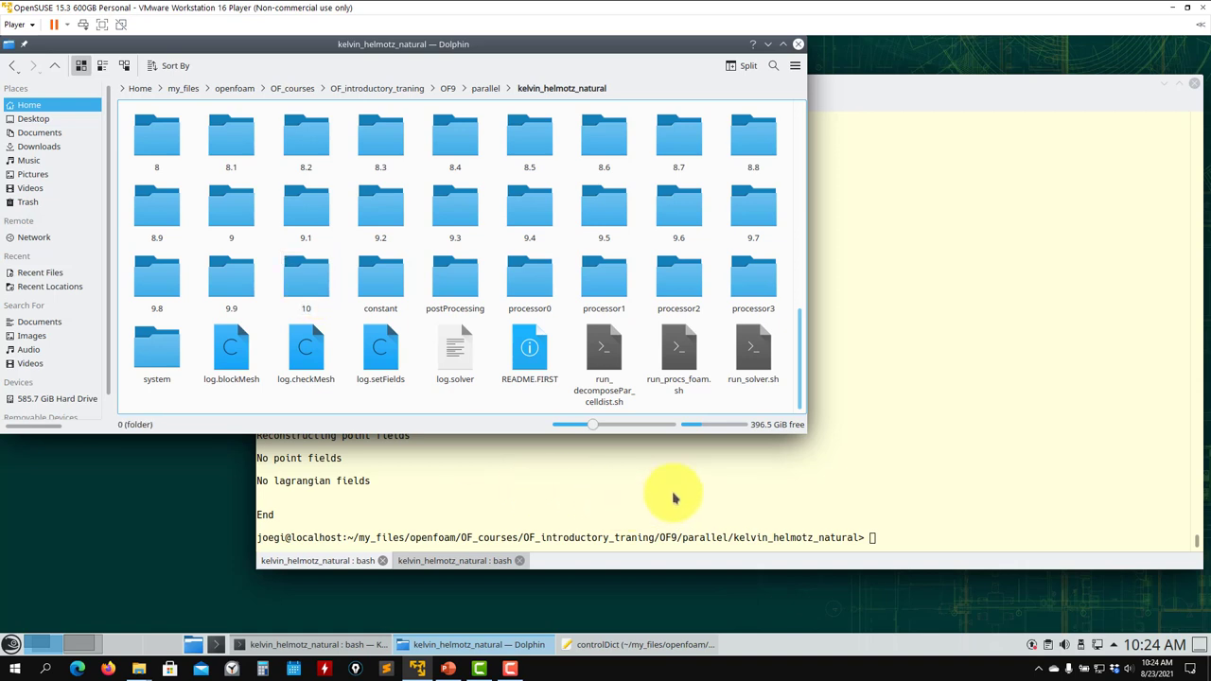
Run paraFoam on the kelvin_helmotz_natural case from the terminal and load the reconstructed case in ParaView.
{"action": "left_click", "coordinate": [804, 522]}
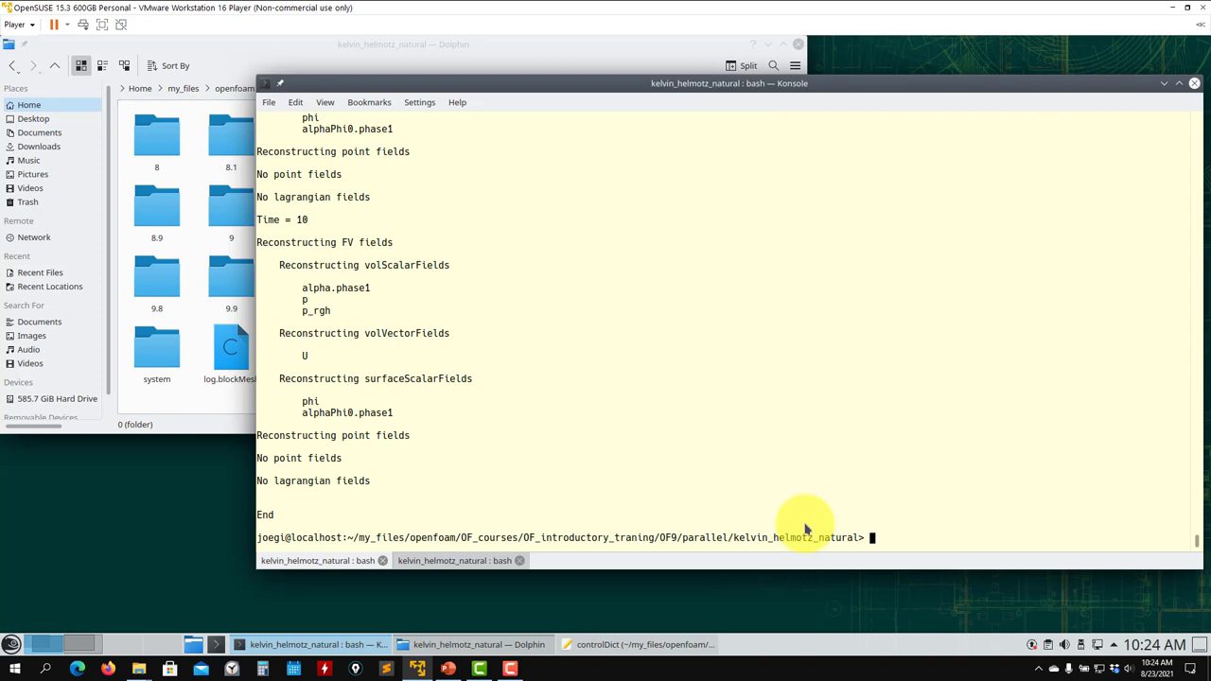
{"action": "type", "text": "paraFoam"}
{"action": "key", "text": "Return"}
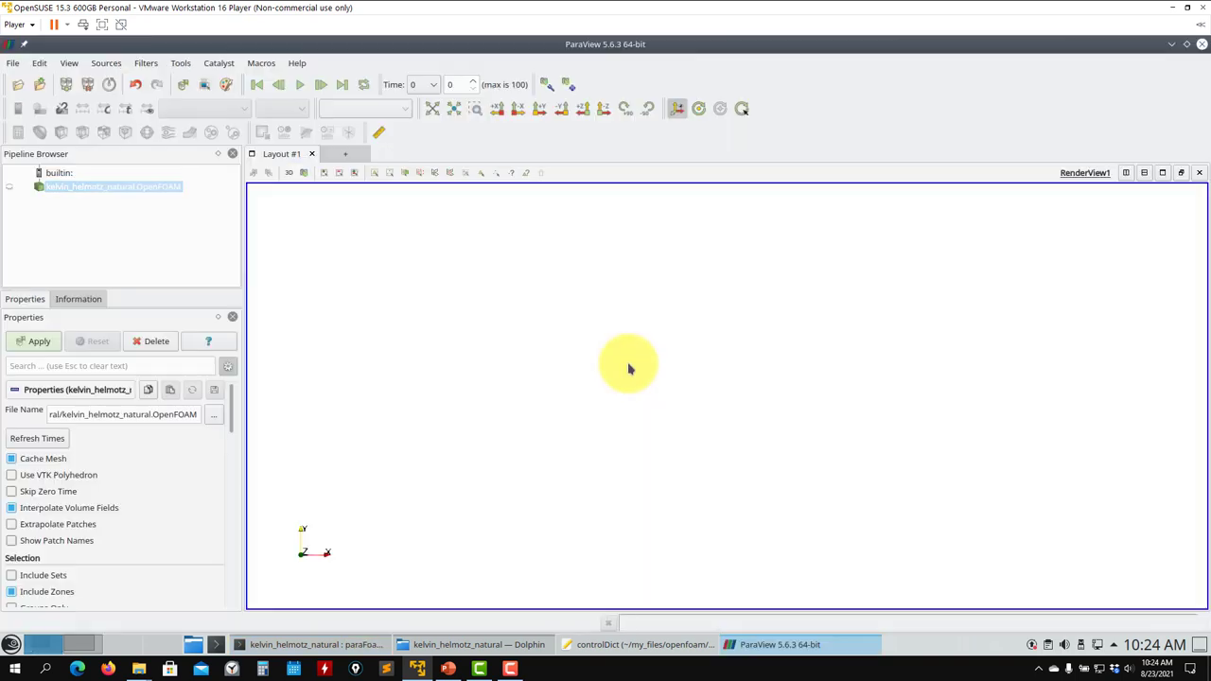
{"action": "left_click", "coordinate": [34, 342]}
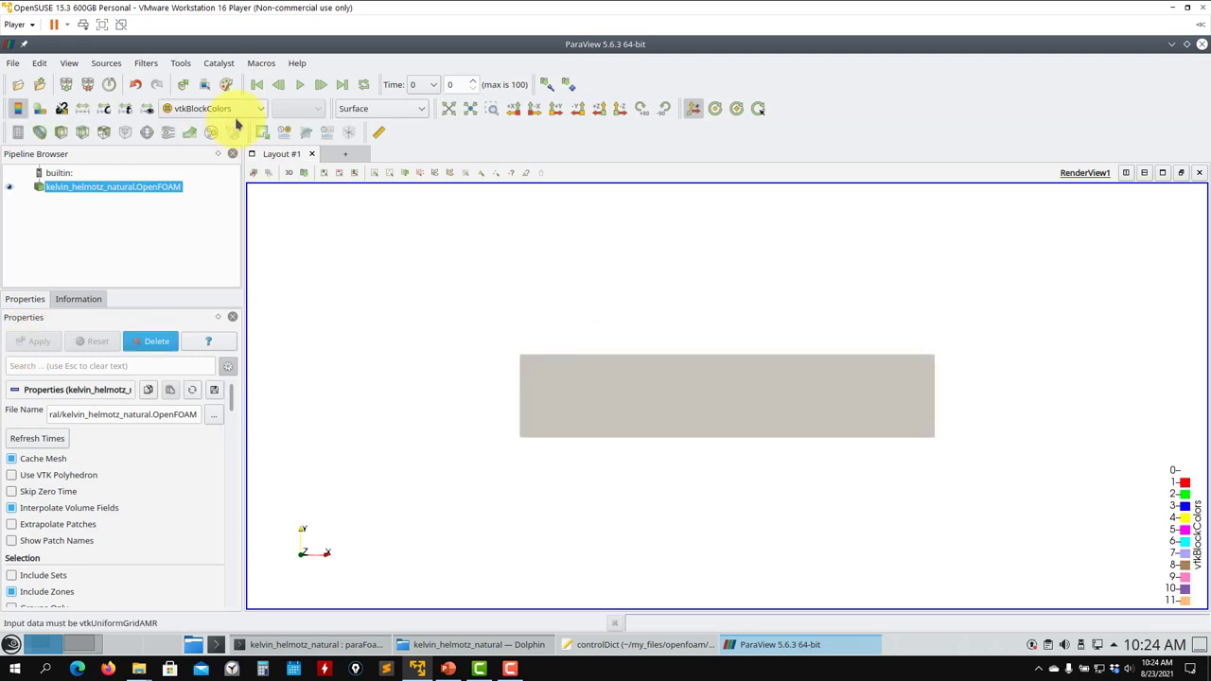
Color the reconstructed case by alpha.phase1, play it through its time steps, and close ParaView.
{"action": "left_click", "coordinate": [244, 109]}
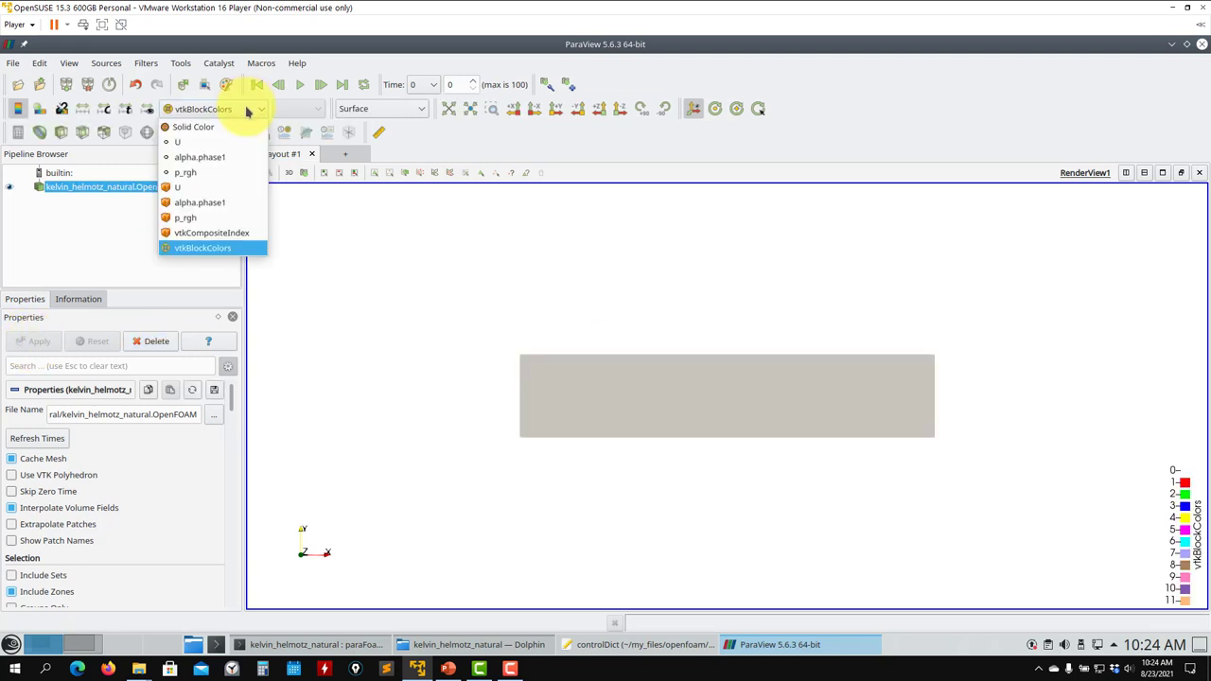
{"action": "left_click", "coordinate": [208, 157]}
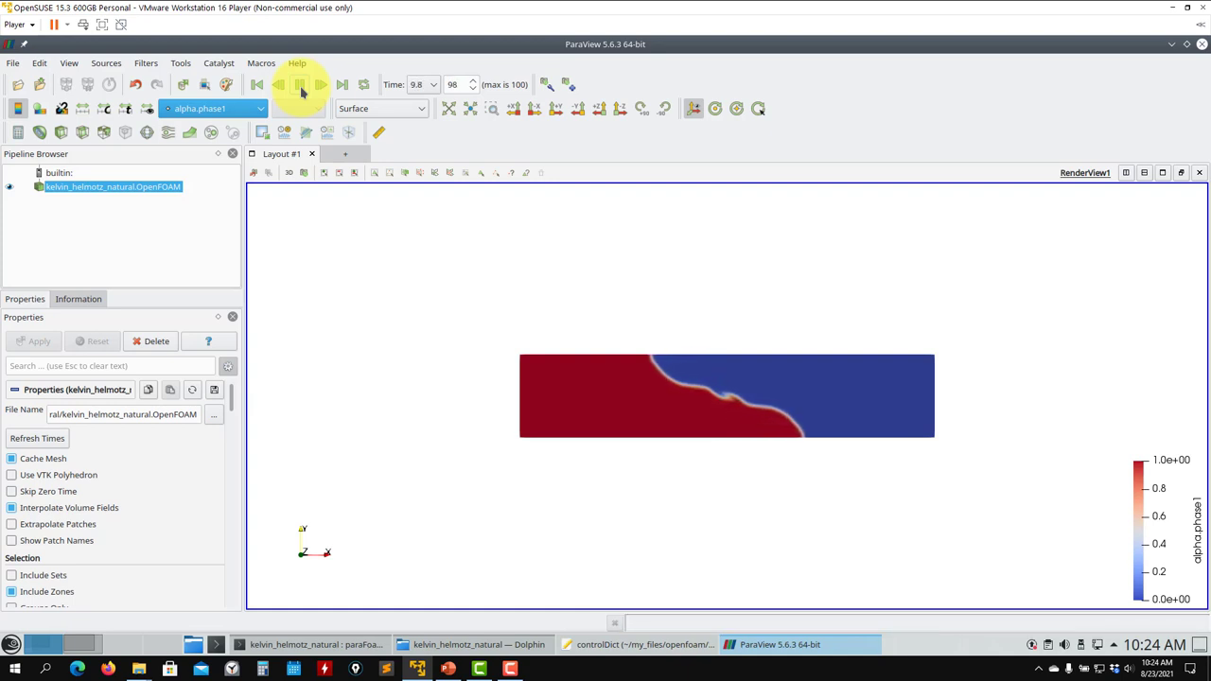
{"action": "left_click", "coordinate": [1201, 44]}
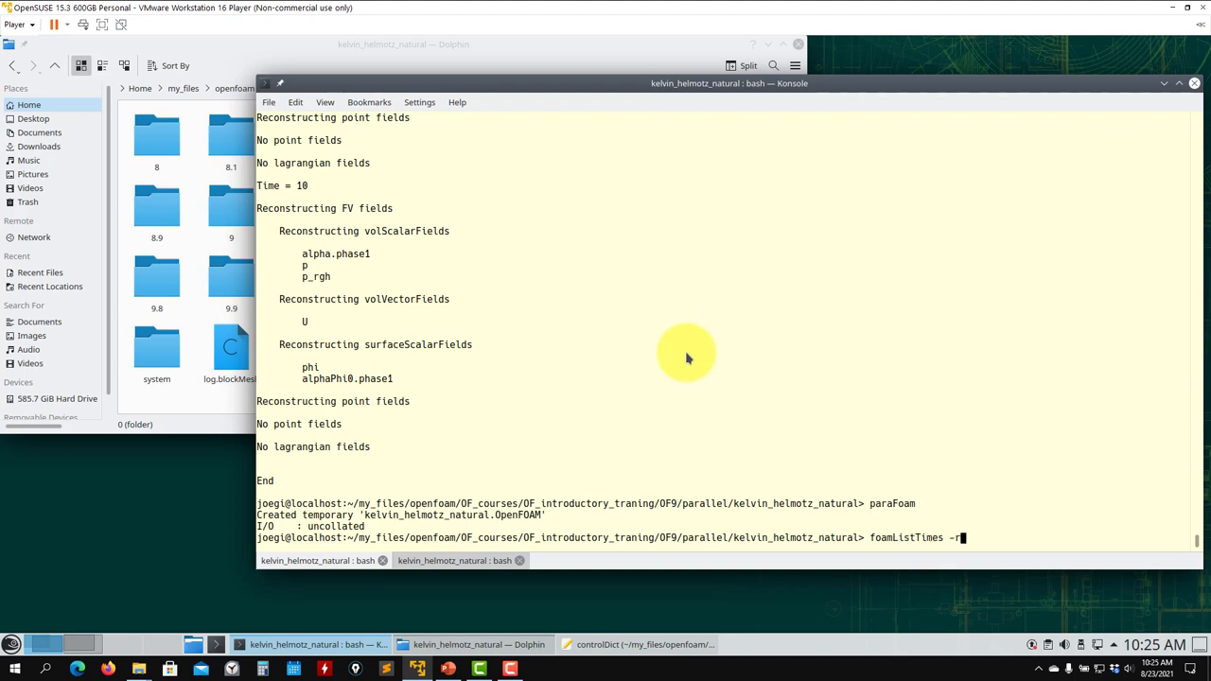
Delete the reconstructed time folders with foamListTimes -rm and list the case directory.
{"action": "type", "text": "m"}
{"action": "key", "text": "Return"}
{"action": "type", "text": "ls"}
{"action": "key", "text": "Return"}
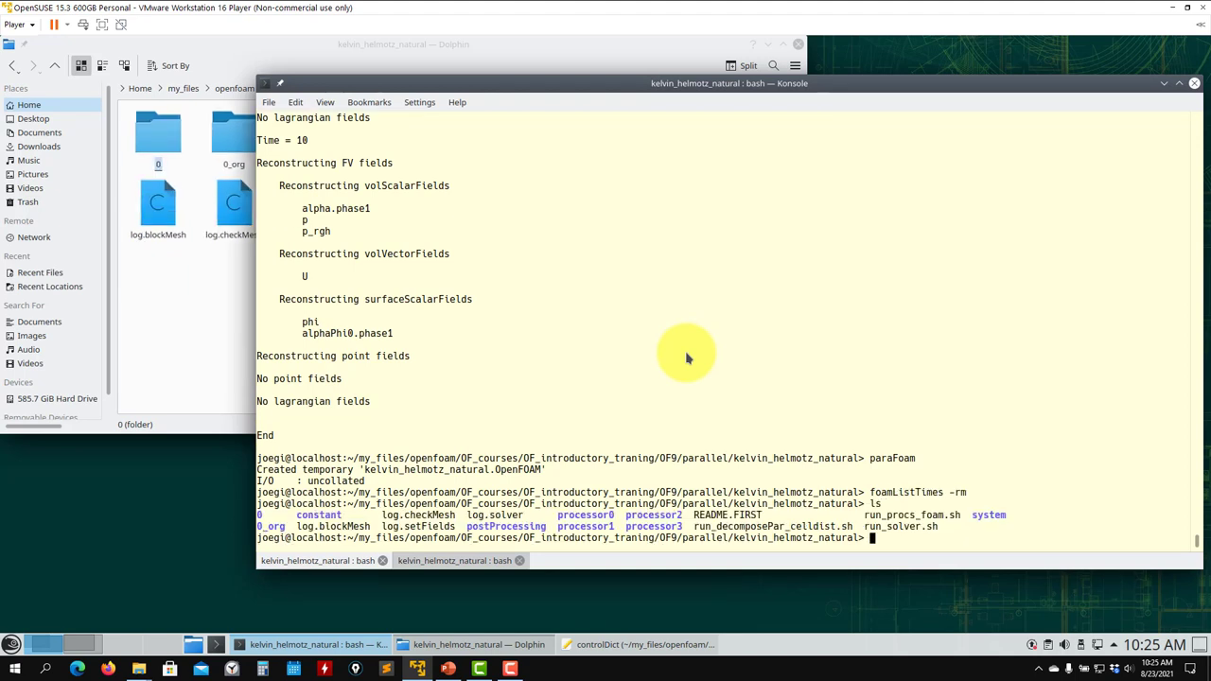
Check the contents of the processor1 folder in the file manager and return to the case directory.
{"action": "left_click", "coordinate": [181, 302]}
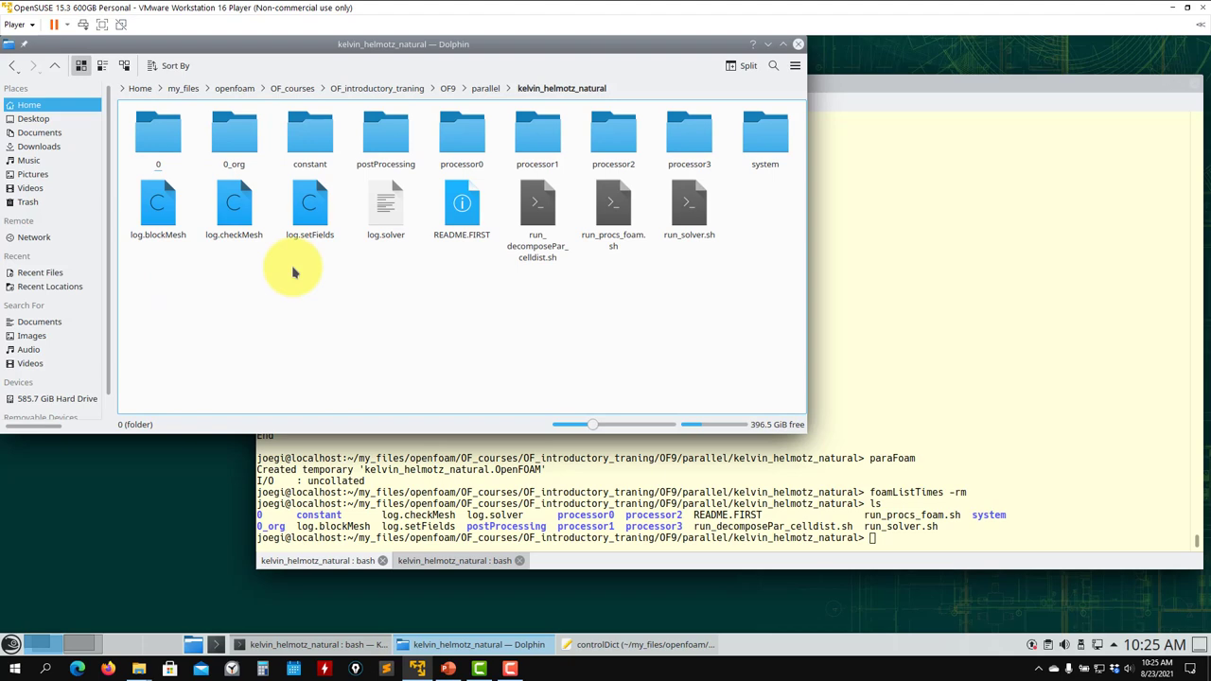
{"action": "double_click", "coordinate": [533, 137]}
{"action": "left_click", "coordinate": [54, 65]}
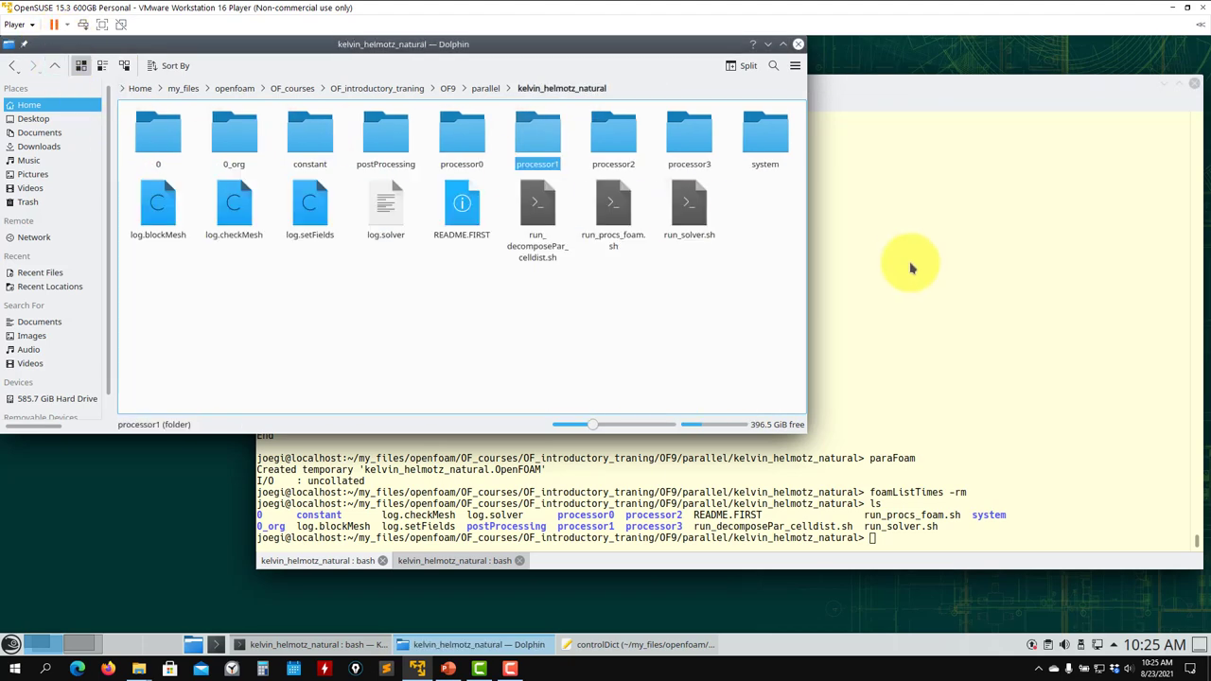
Run paraFoam -builtin from the terminal and load the case with its case type set to Decomposed Case.
{"action": "left_click", "coordinate": [910, 264]}
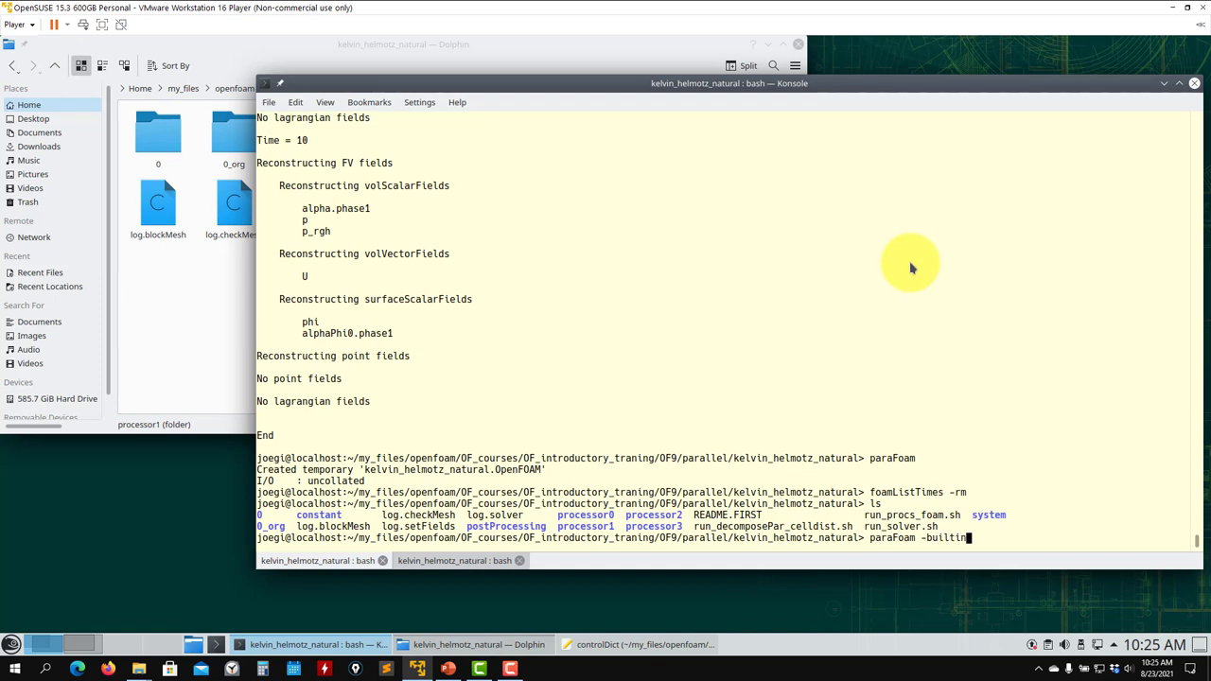
{"action": "key", "text": "Return"}
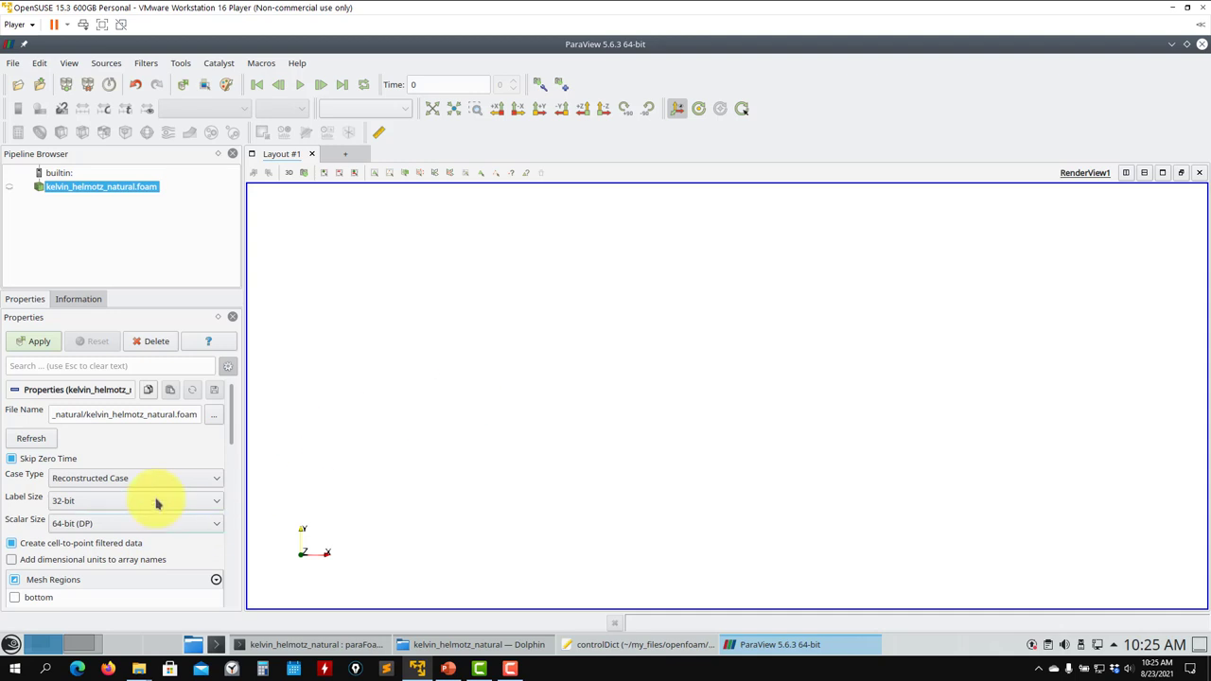
{"action": "left_click", "coordinate": [79, 480]}
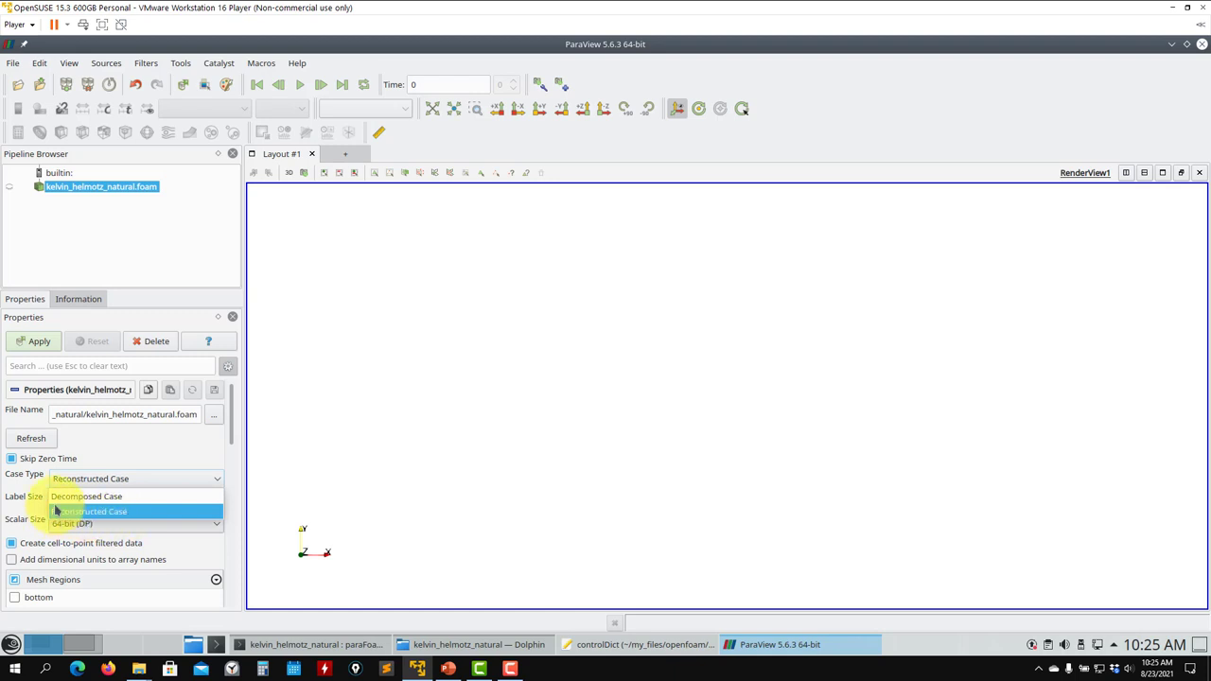
{"action": "left_click", "coordinate": [67, 499]}
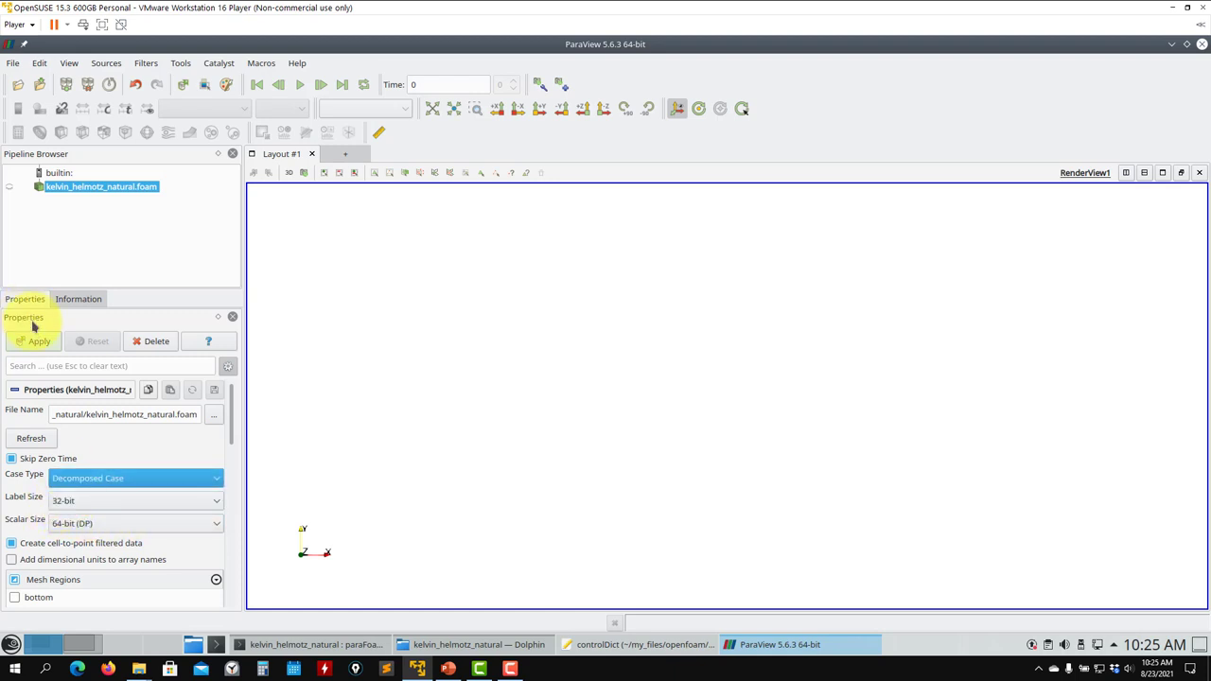
{"action": "left_click", "coordinate": [49, 340]}
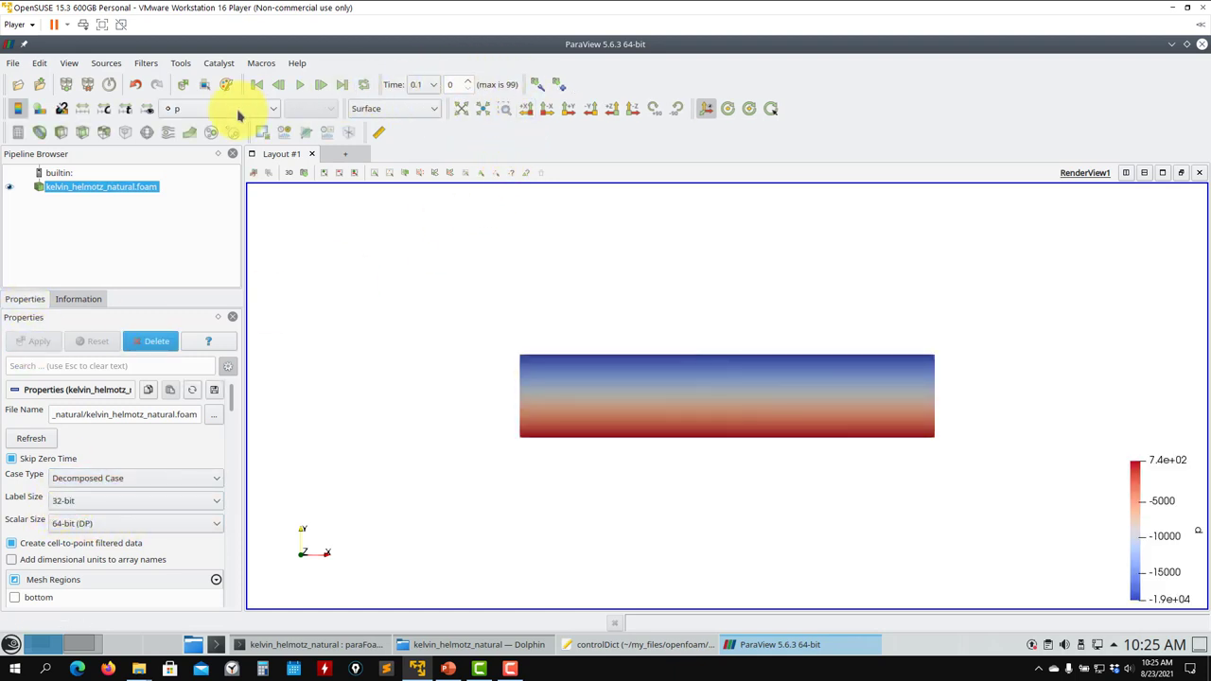
Play the decomposed case colored by alpha.phase1, look through the reader properties, and close ParaView.
{"action": "left_click", "coordinate": [235, 109]}
{"action": "left_click", "coordinate": [236, 154]}
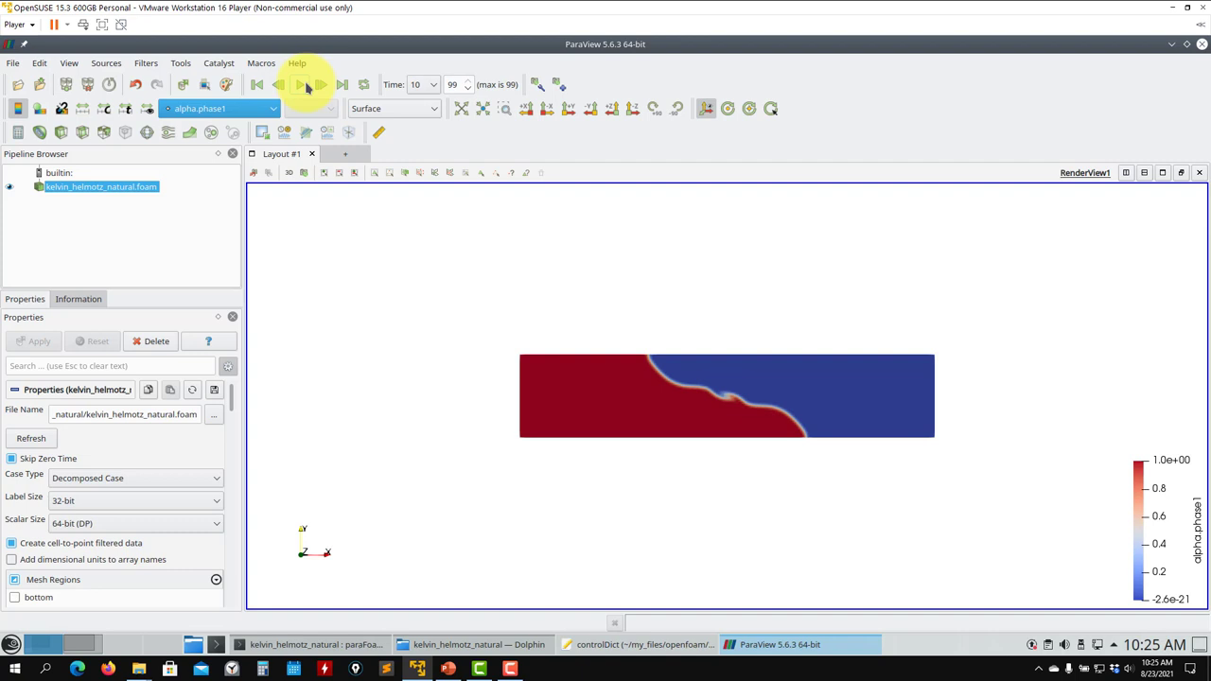
{"action": "scroll", "coordinate": [230, 417], "scroll_direction": "down", "scroll_amount": 4}
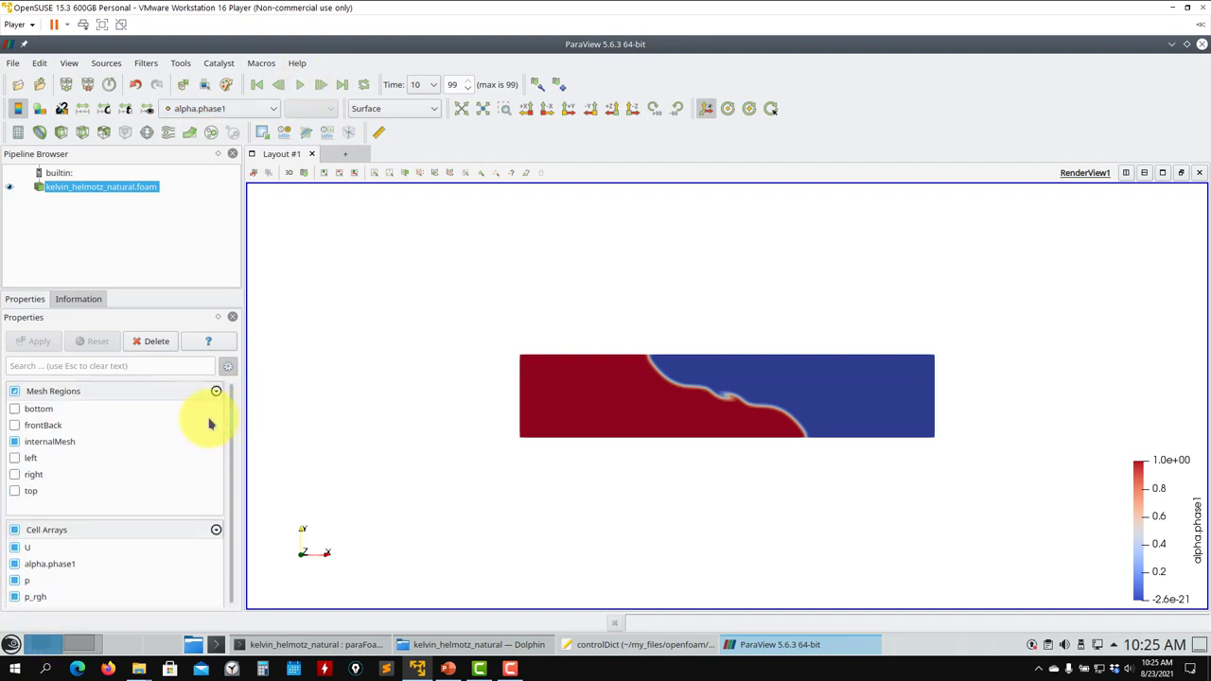
{"action": "scroll", "coordinate": [234, 421], "scroll_direction": "up", "scroll_amount": 4}
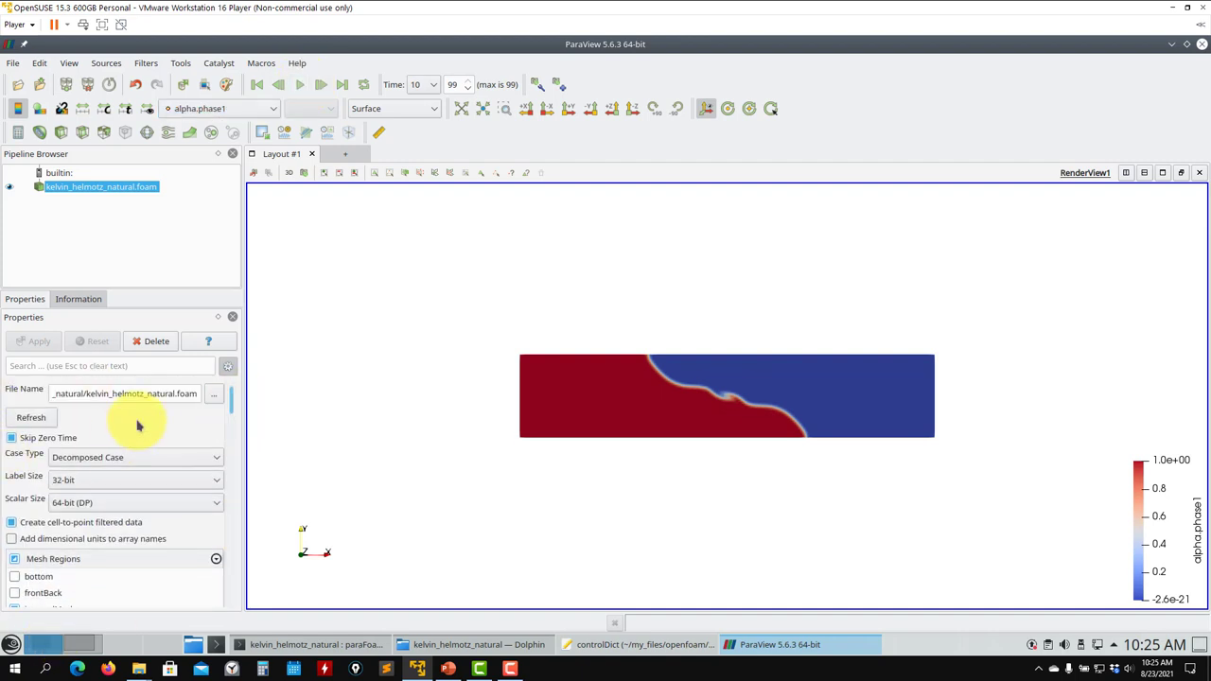
{"action": "left_click", "coordinate": [1200, 43]}
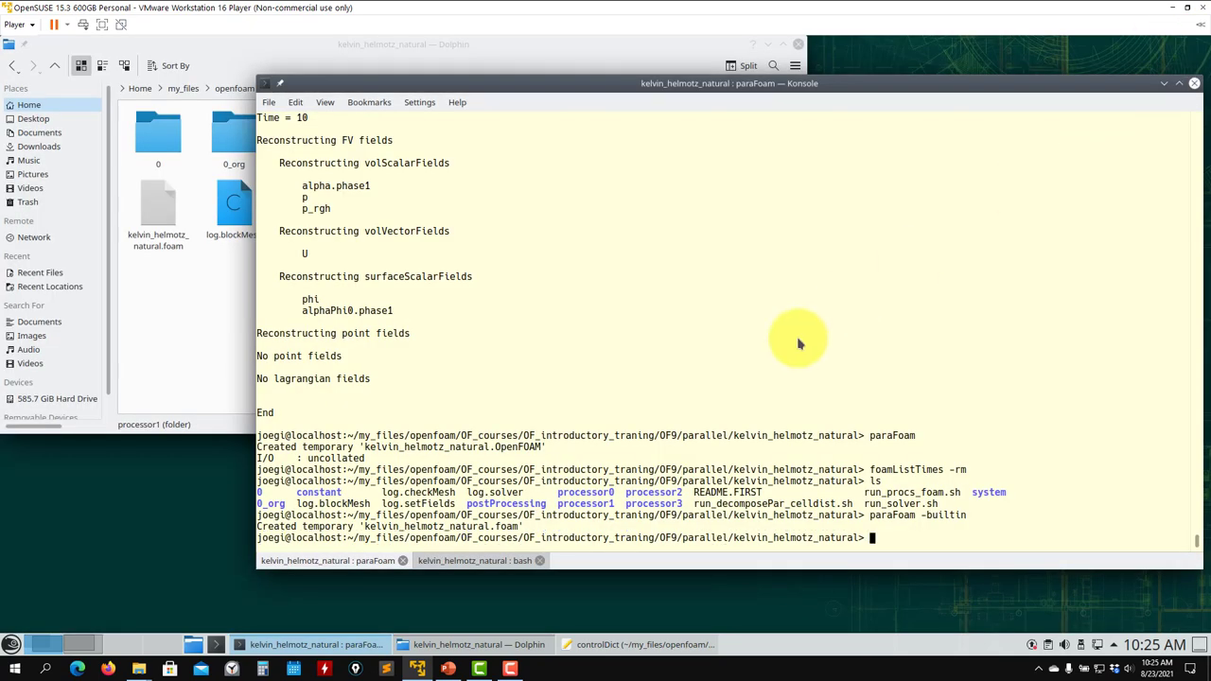
Run paraFoam without the builtin option, load the case with Show Patch Names enabled, look over its fields, and close ParaView.
{"action": "key", "text": "Up"}
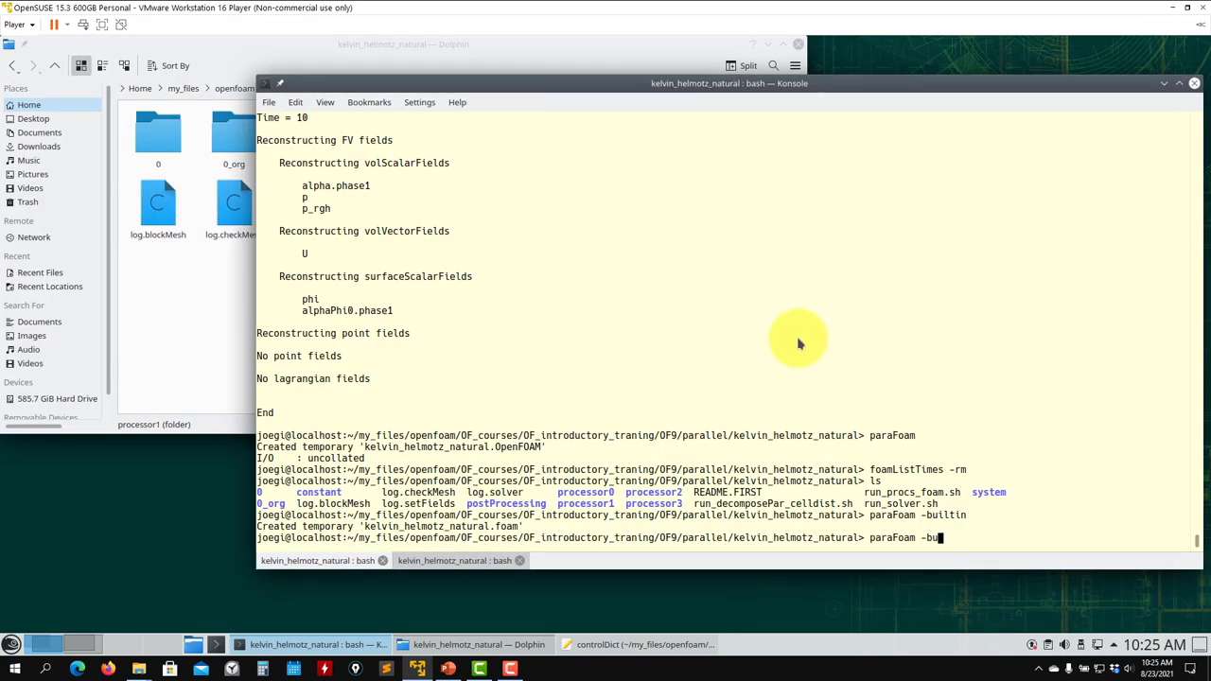
{"action": "key", "text": "Return"}
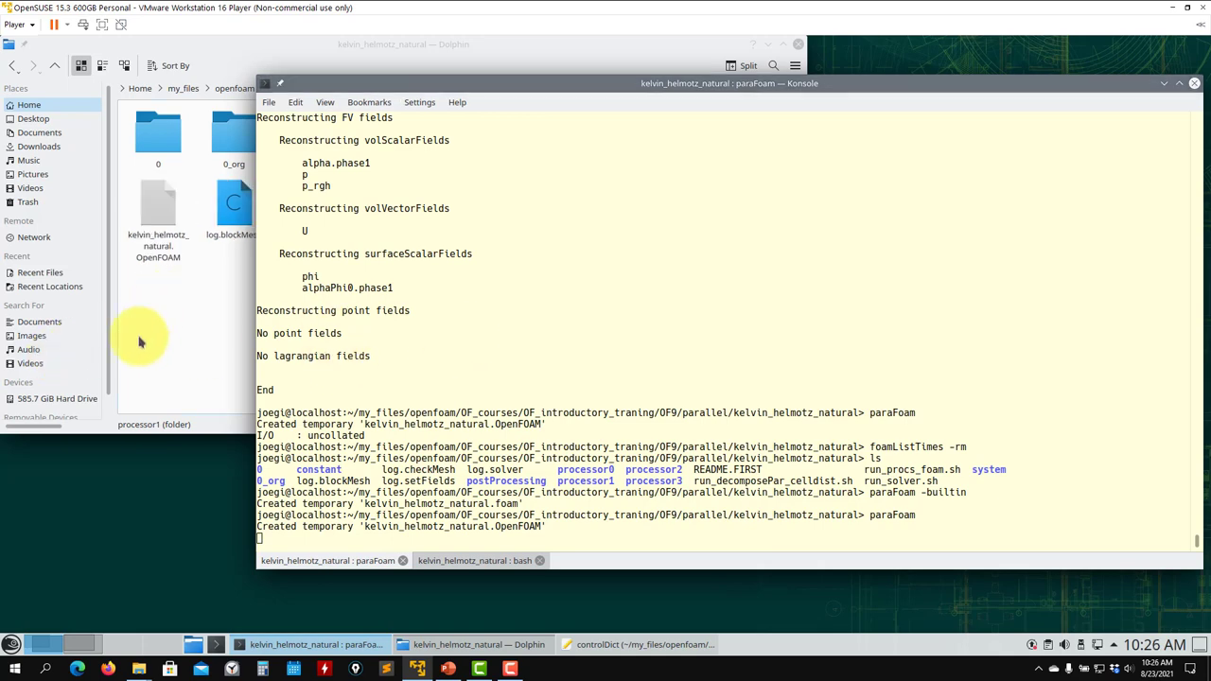
{"action": "scroll", "coordinate": [233, 405], "scroll_direction": "down", "scroll_amount": 2}
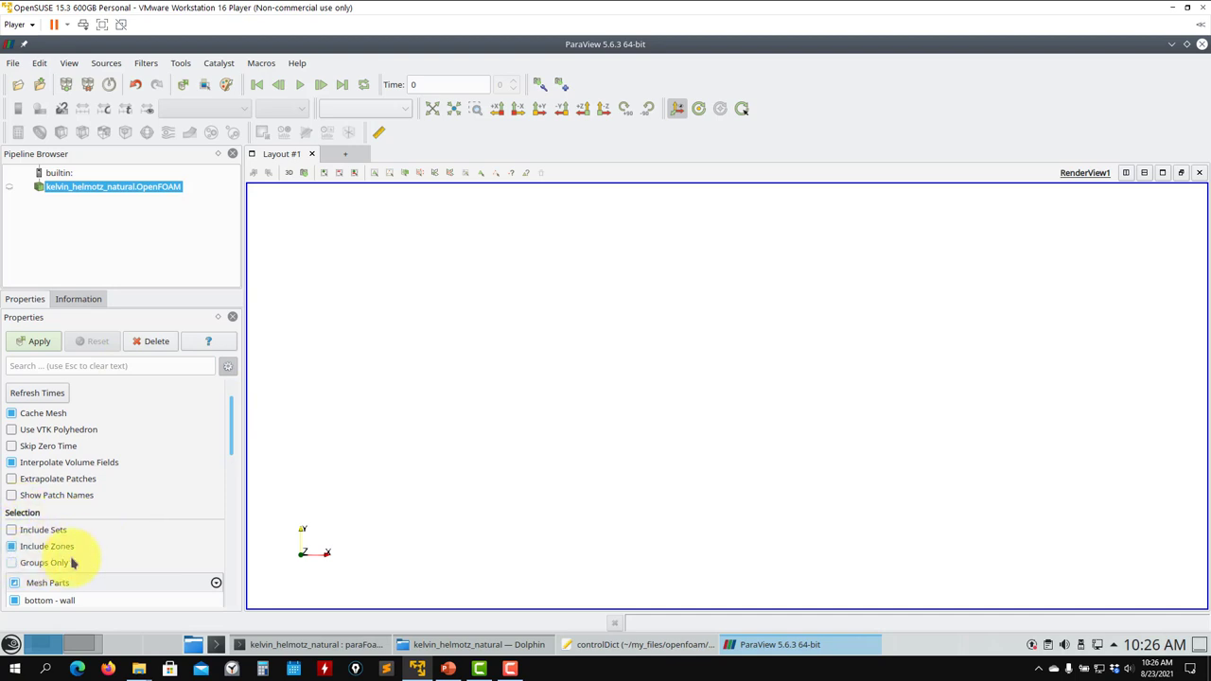
{"action": "left_click", "coordinate": [12, 496]}
{"action": "left_click", "coordinate": [28, 341]}
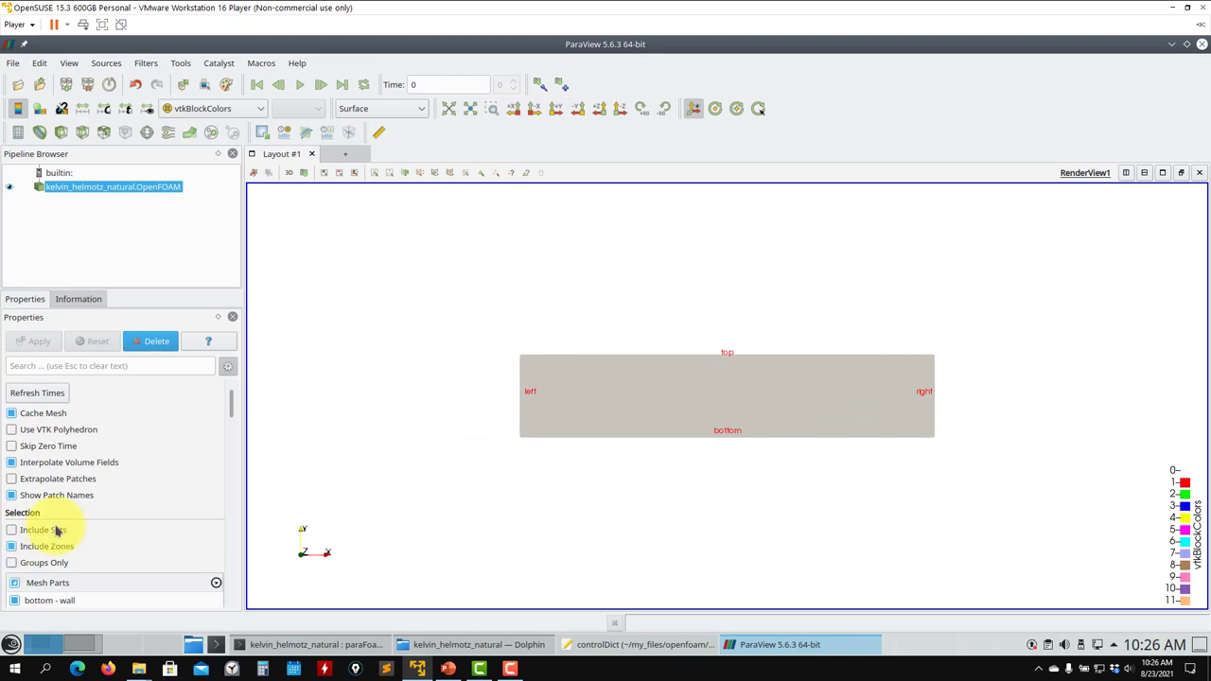
{"action": "left_click_drag", "start_coordinate": [238, 405], "coordinate": [195, 455]}
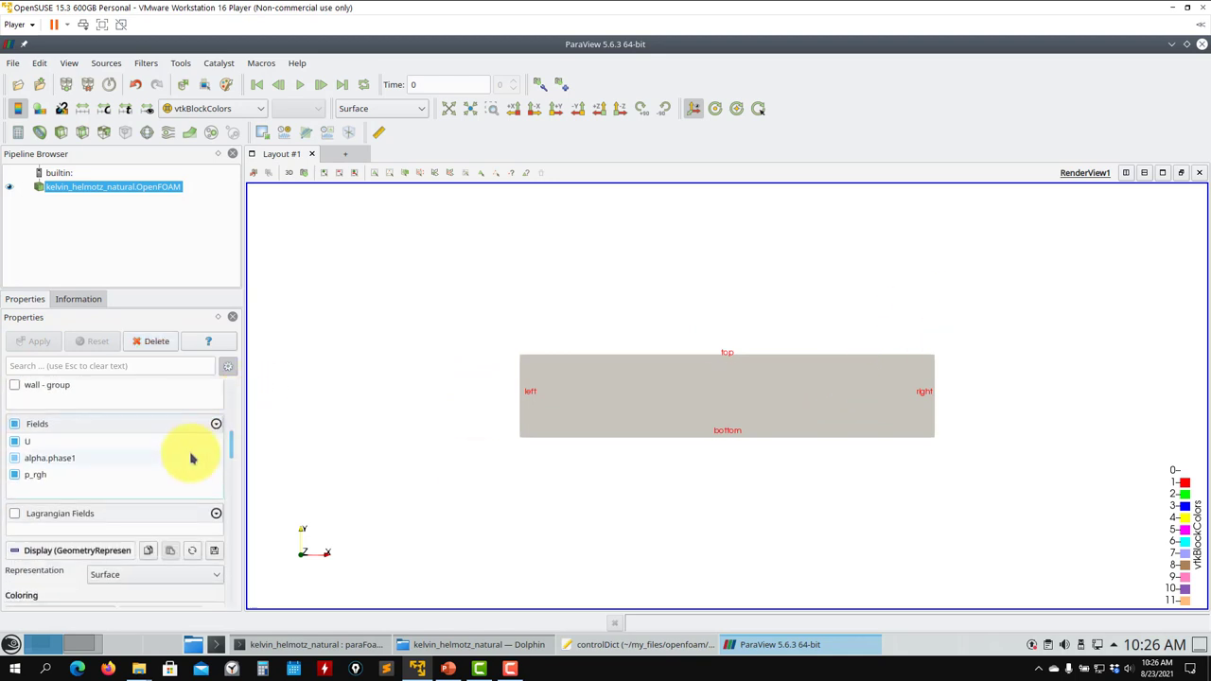
{"action": "left_click", "coordinate": [1202, 44]}
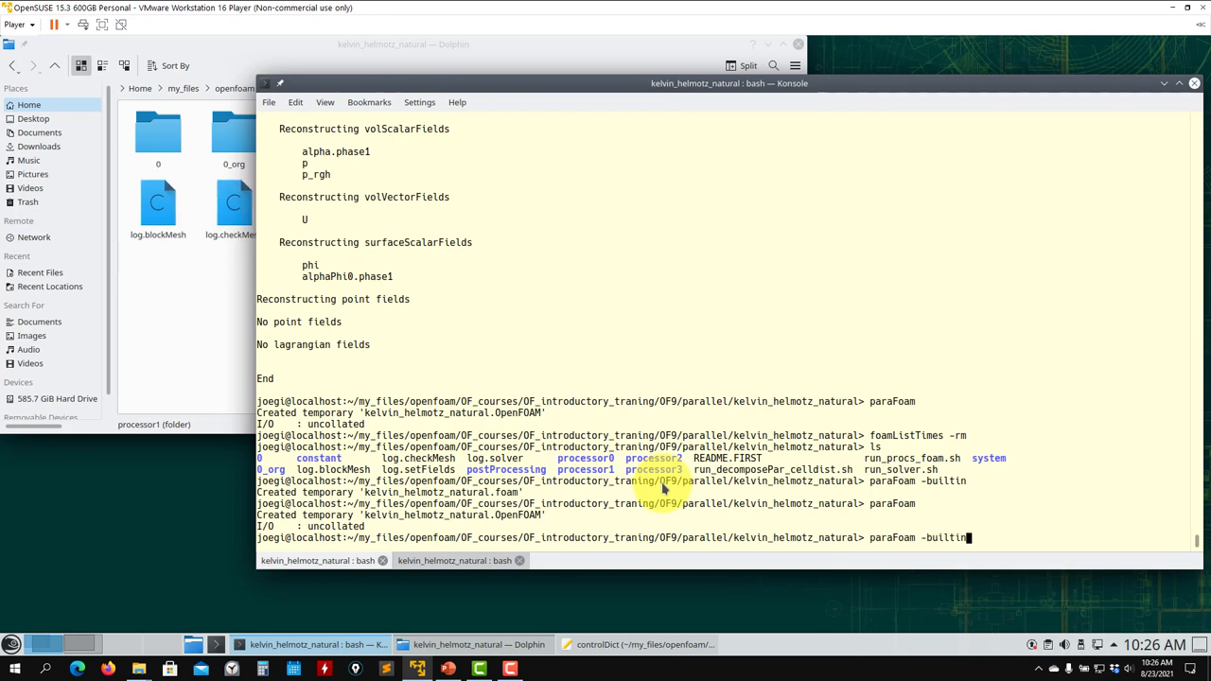
Relaunch ParaView with paraFoam -builtin and load the case as a Decomposed Case.
{"action": "key", "text": "Return"}
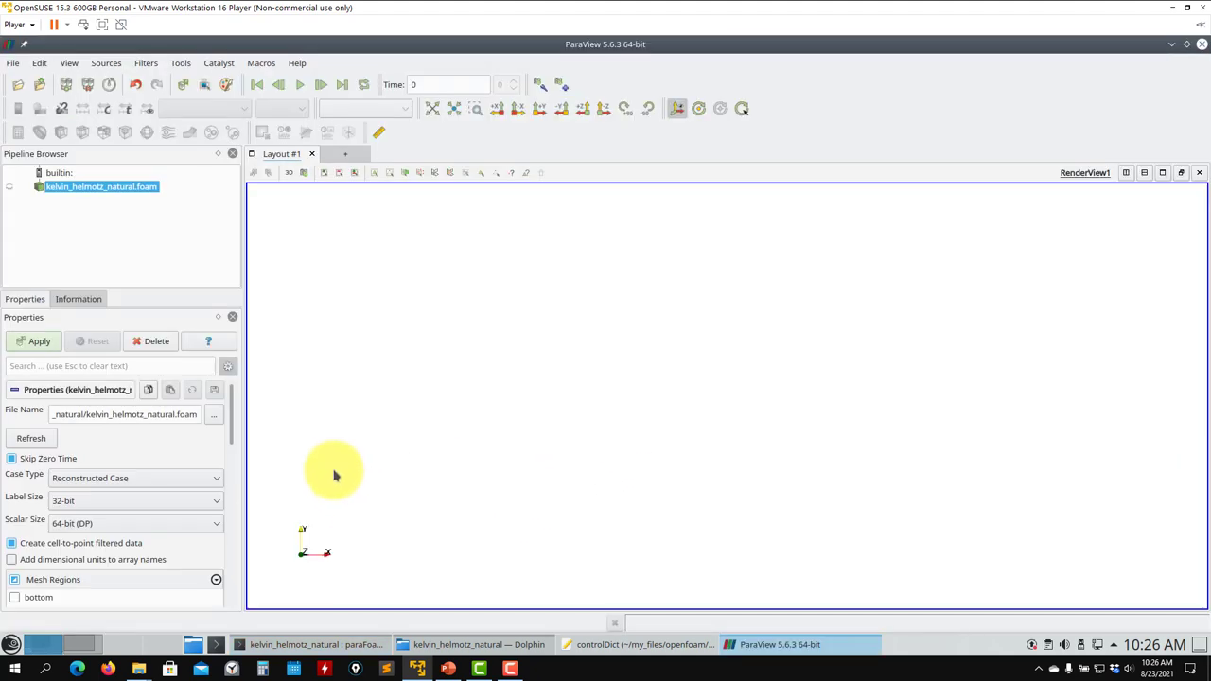
{"action": "left_click_drag", "start_coordinate": [233, 405], "coordinate": [251, 358]}
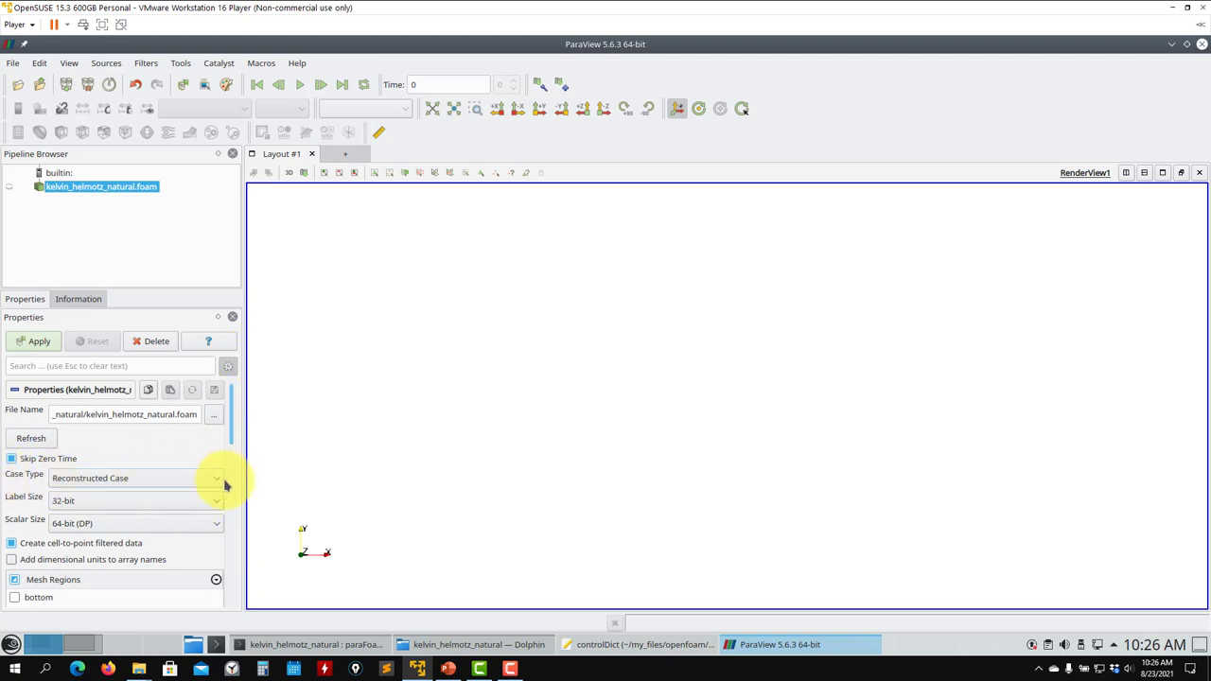
{"action": "left_click", "coordinate": [116, 478]}
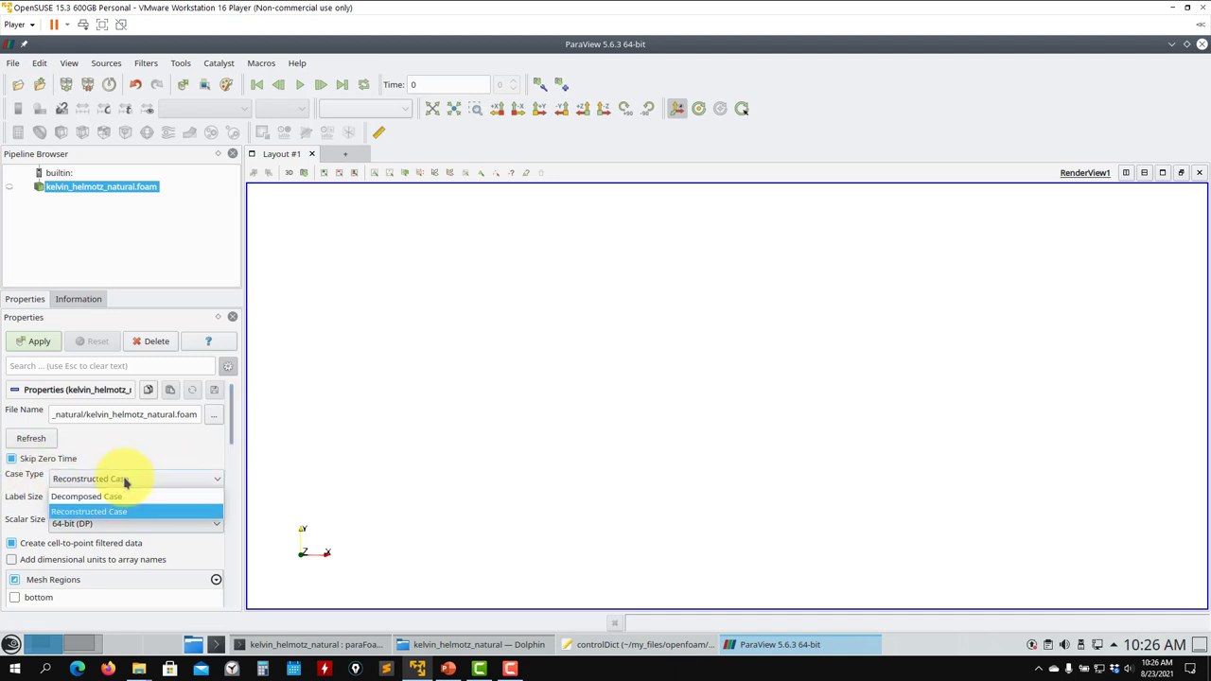
{"action": "left_click", "coordinate": [55, 499]}
{"action": "left_click", "coordinate": [38, 342]}
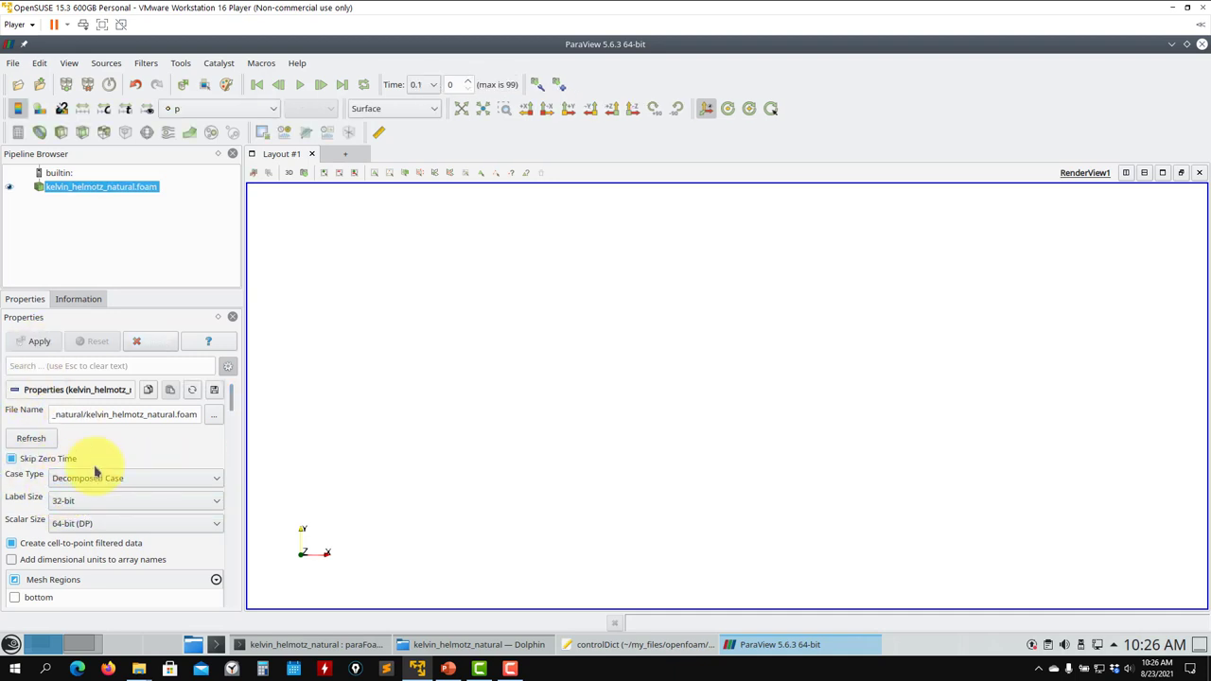
Examine the mesh regions and the 3D pressure view of the decomposed case, and close ParaView.
{"action": "scroll", "coordinate": [224, 396], "scroll_direction": "down", "scroll_amount": 1}
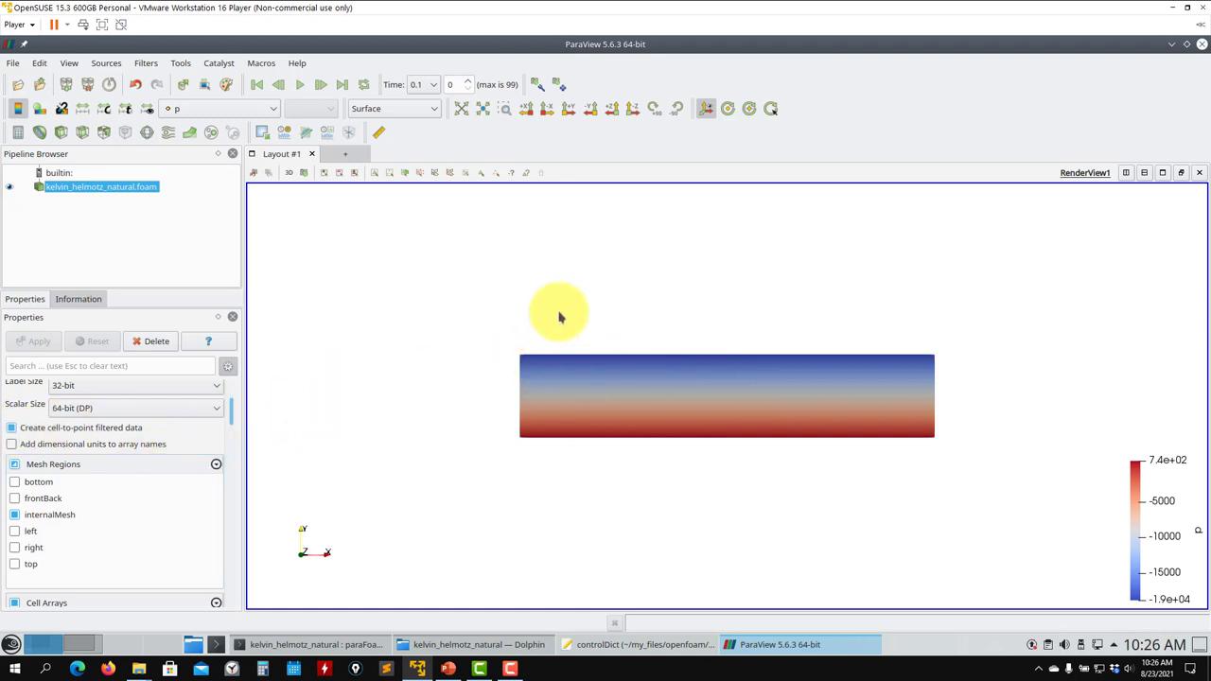
{"action": "scroll", "coordinate": [594, 399], "scroll_direction": "up", "scroll_amount": 3}
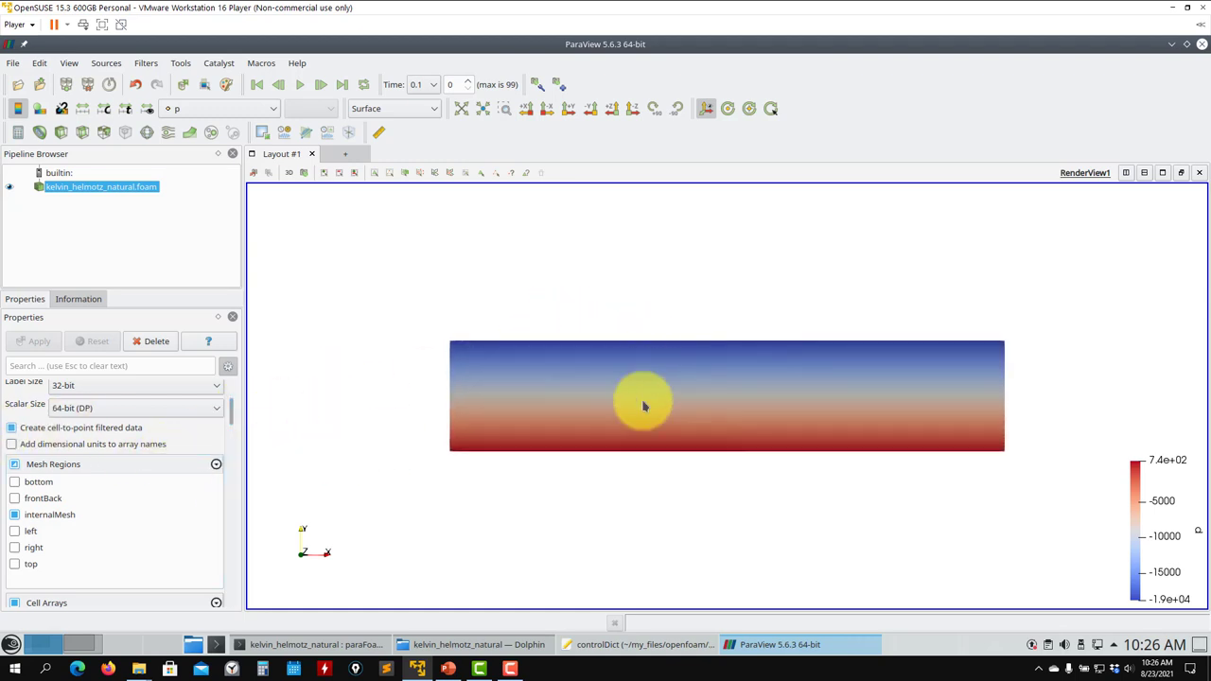
{"action": "left_click_drag", "start_coordinate": [641, 403], "coordinate": [676, 487]}
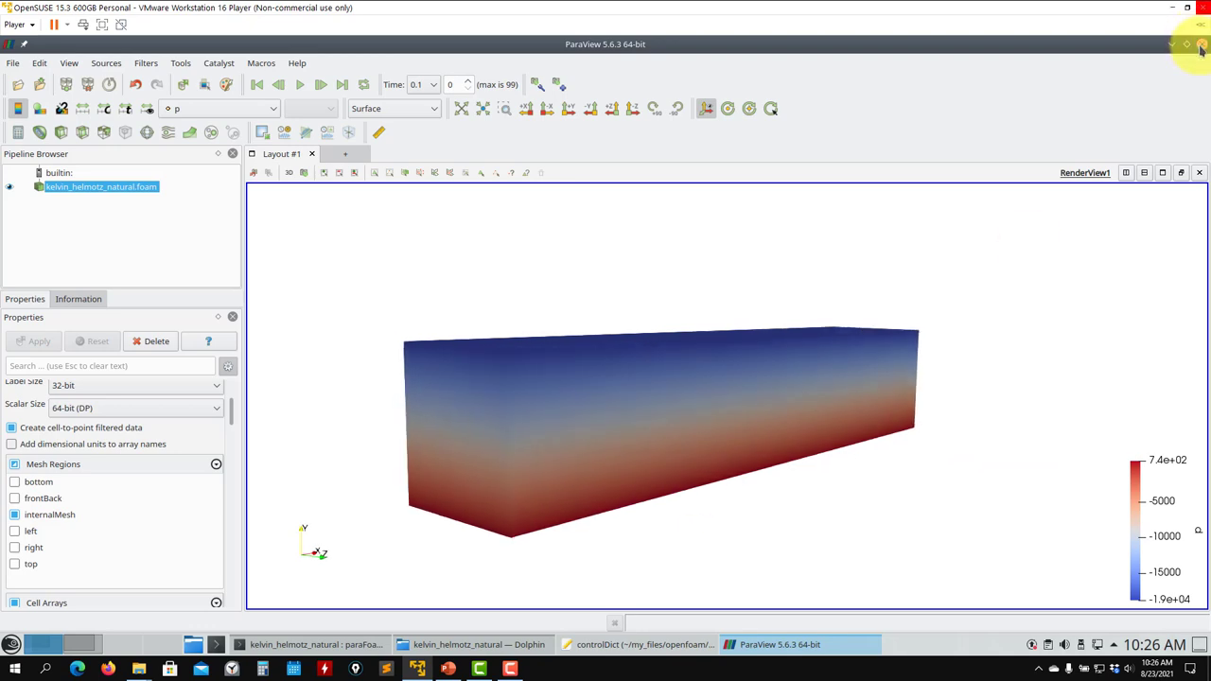
{"action": "left_click", "coordinate": [1202, 43]}
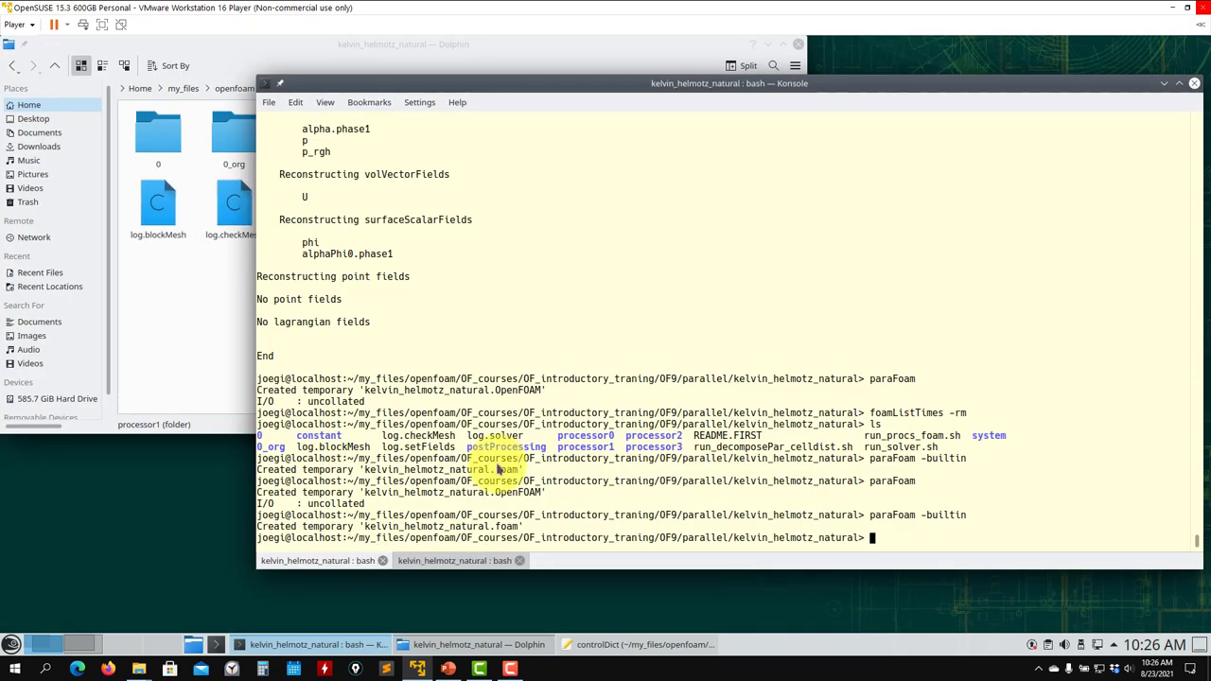
Open the run_solver.sh script from the case directory in the text editor.
{"action": "left_click", "coordinate": [157, 312]}
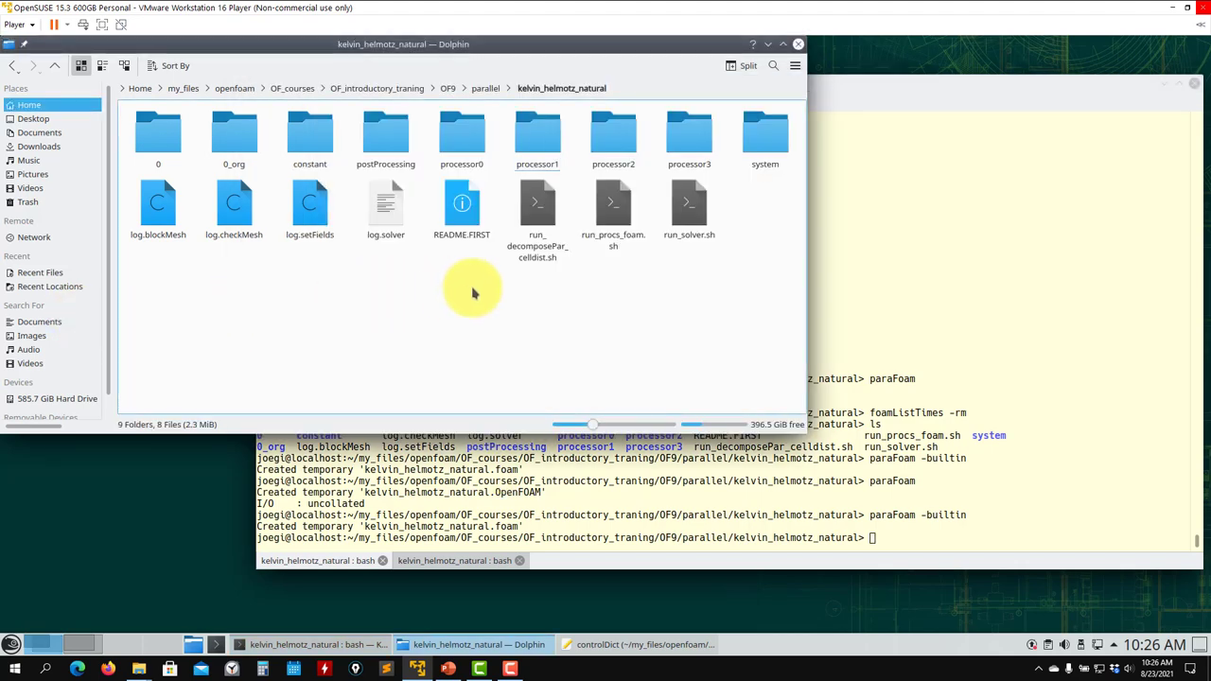
{"action": "right_click", "coordinate": [683, 220]}
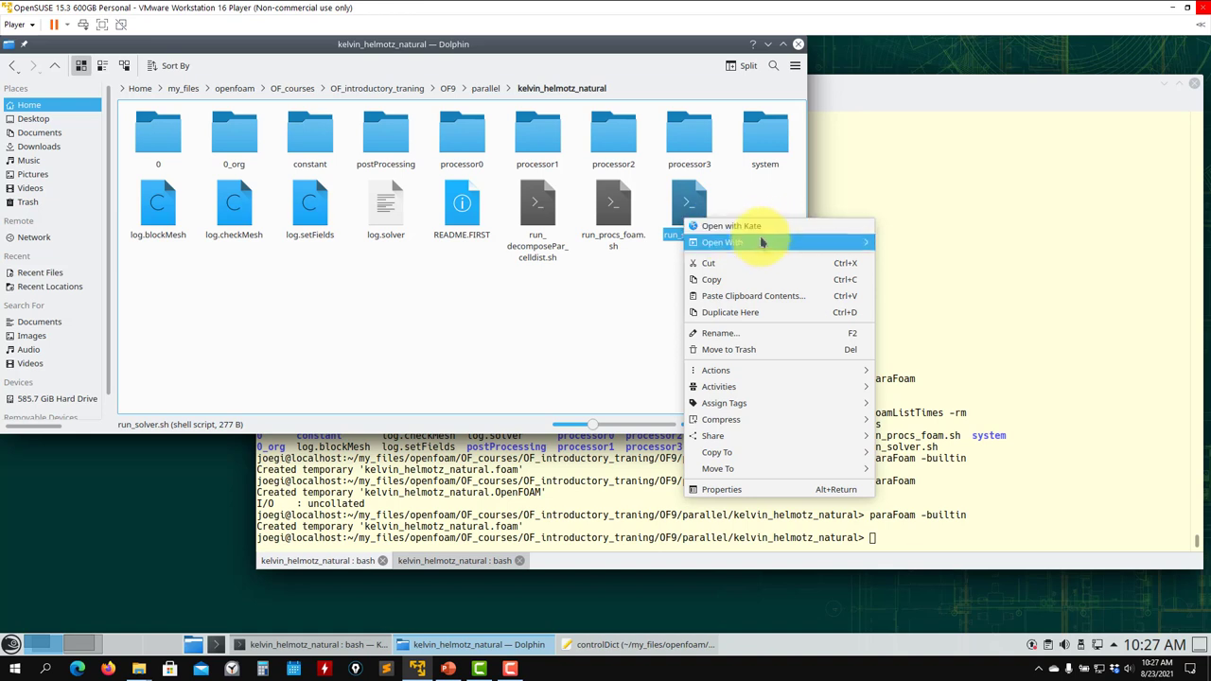
{"action": "mouse_move", "coordinate": [757, 242]}
{"action": "left_click", "coordinate": [911, 293]}
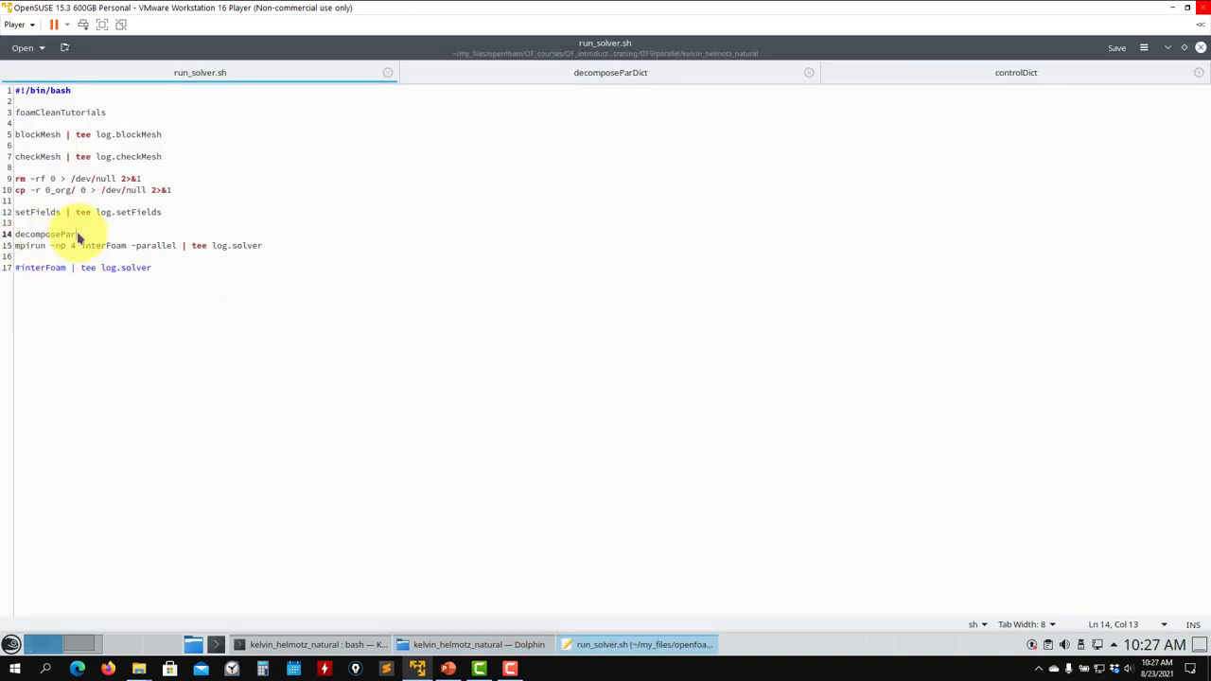
Examine the decomposePar and mpirun lines in run_solver.sh, highlighting the process count 4, the -parallel option and the log output redirection.
{"action": "mouse_move", "coordinate": [79, 235]}
{"action": "left_mouse_down"}
{"action": "mouse_move", "coordinate": [13, 234]}
{"action": "mouse_move", "coordinate": [67, 248]}
{"action": "left_mouse_up"}
{"action": "double_click", "coordinate": [26, 246]}
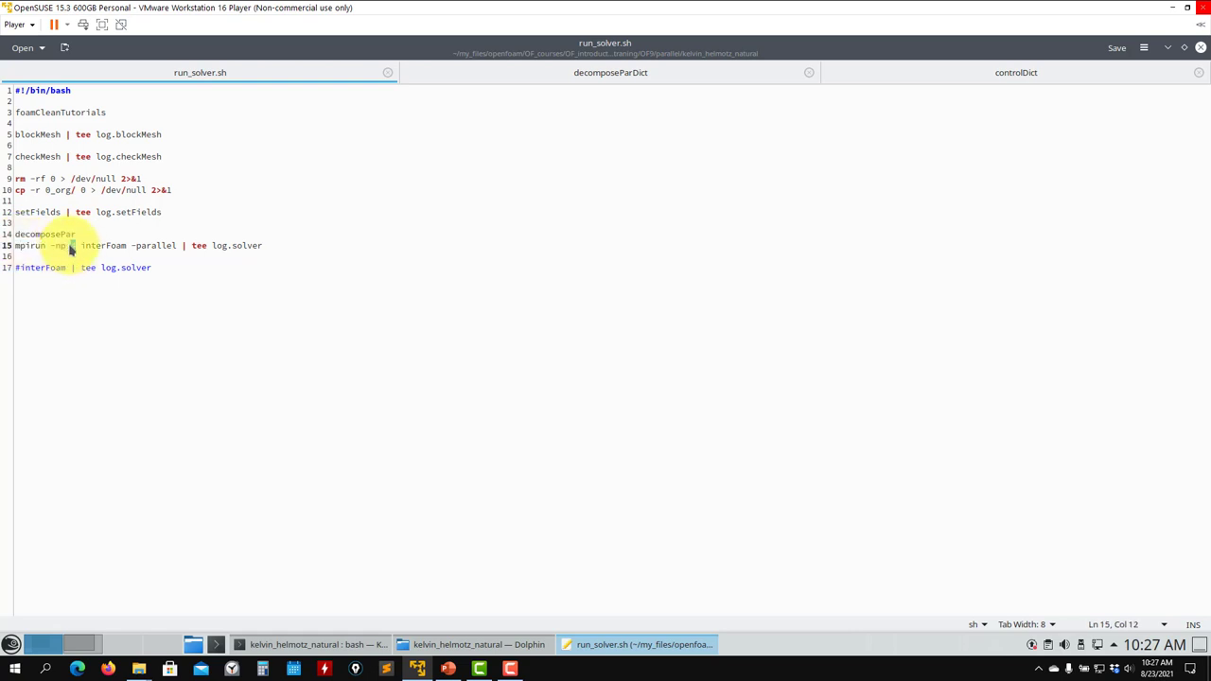
{"action": "left_click", "coordinate": [644, 74]}
{"action": "left_click", "coordinate": [241, 80]}
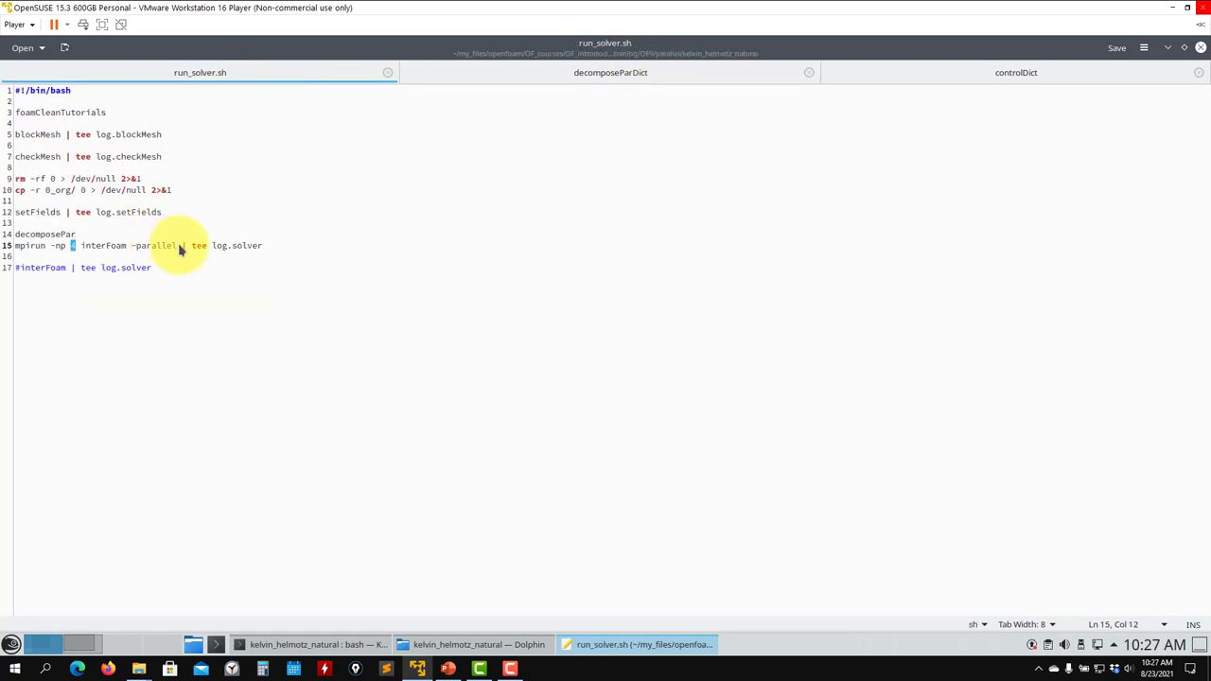
{"action": "left_click_drag", "start_coordinate": [178, 248], "coordinate": [131, 249]}
{"action": "left_click_drag", "start_coordinate": [276, 250], "coordinate": [183, 253]}
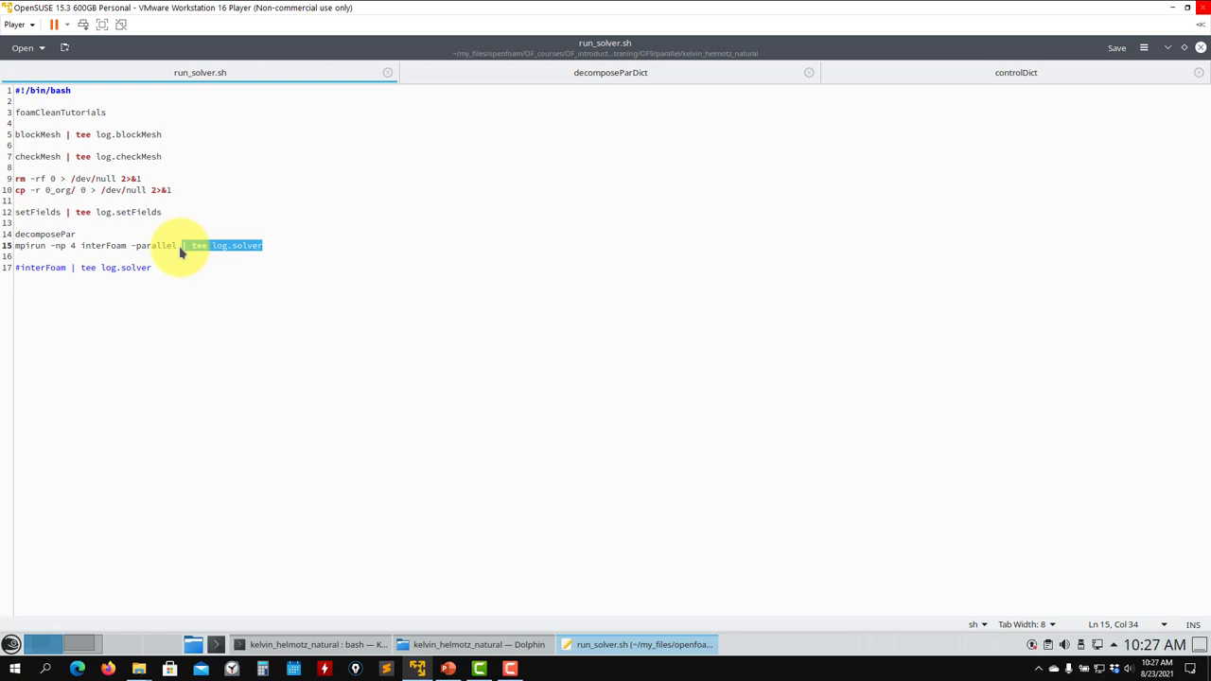
{"action": "left_click_drag", "start_coordinate": [269, 252], "coordinate": [184, 251]}
Switch to the Konsole terminal and list the contents of the kelvin_helmotz_natural case directory.
{"action": "left_click", "coordinate": [346, 644]}
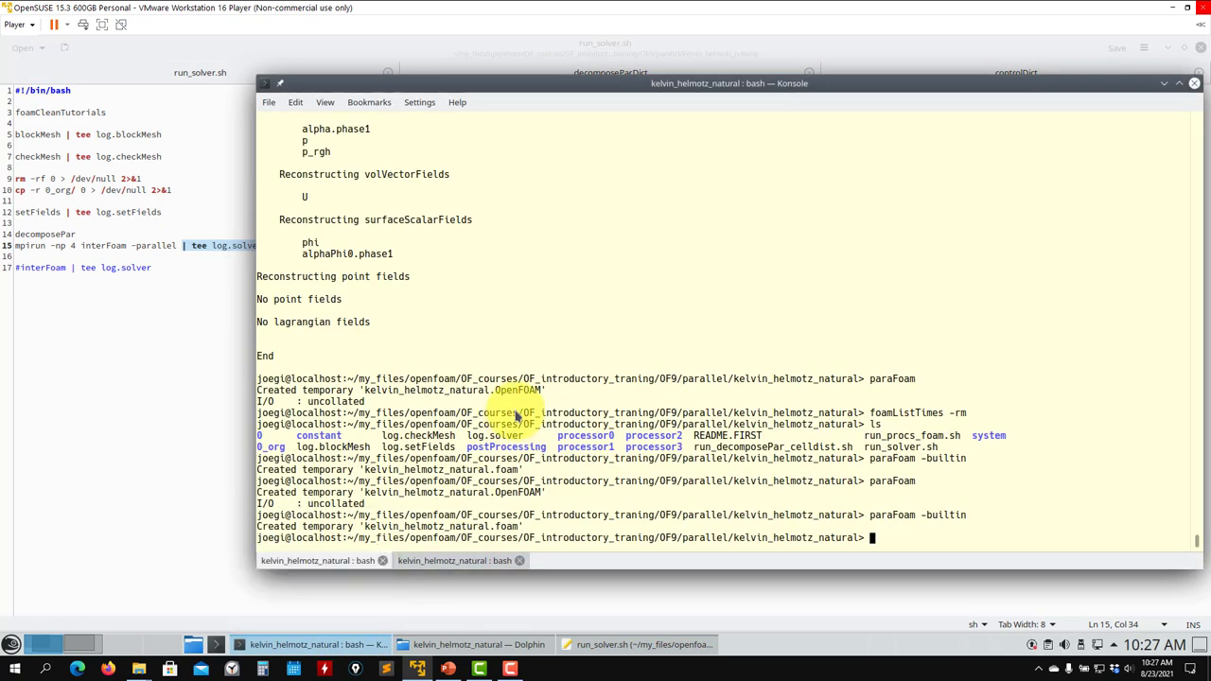
{"action": "type", "text": "ls"}
{"action": "key", "text": "Return"}
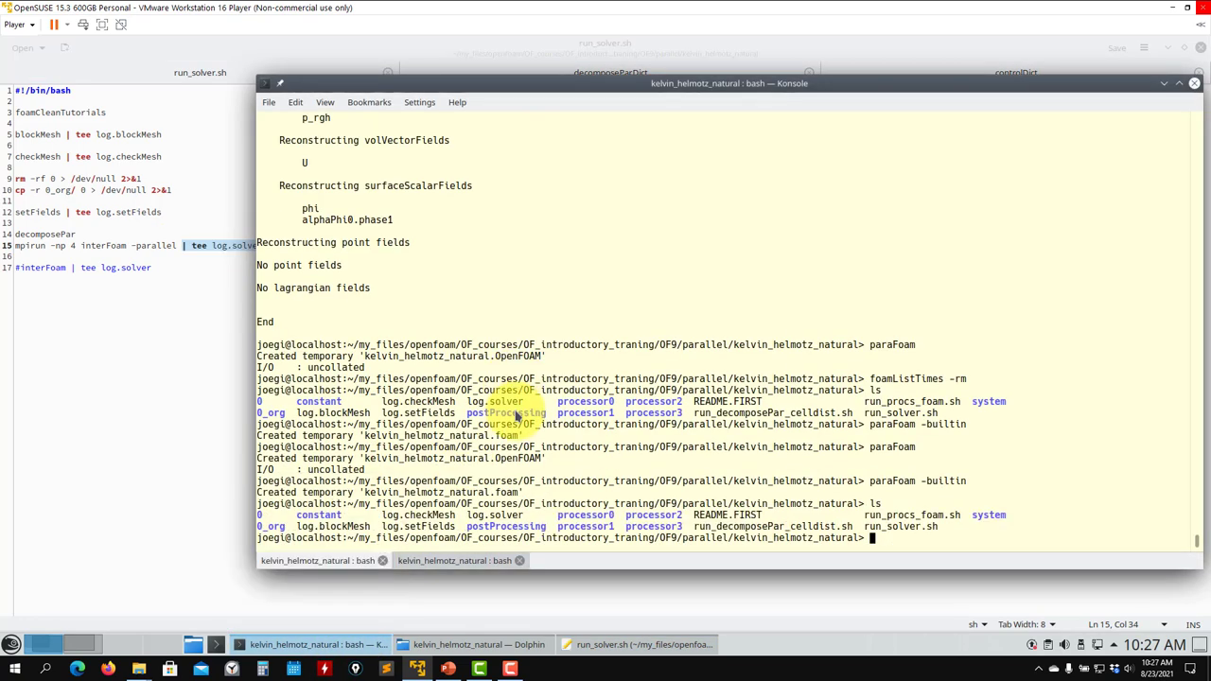
Display the decomposePar help and highlight the description of its -force option.
{"action": "type", "text": "decom"}
{"action": "key", "text": "Tab"}
{"action": "type", "text": "-force"}
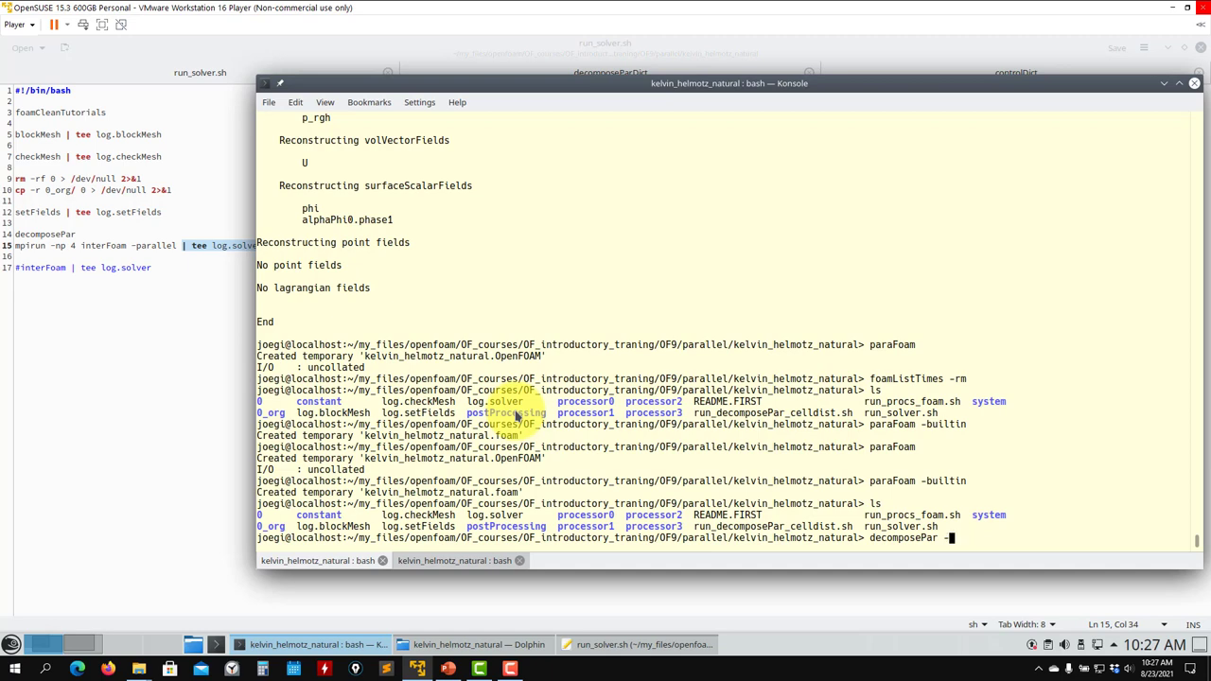
{"action": "type", "text": "help"}
{"action": "key", "text": "Return"}
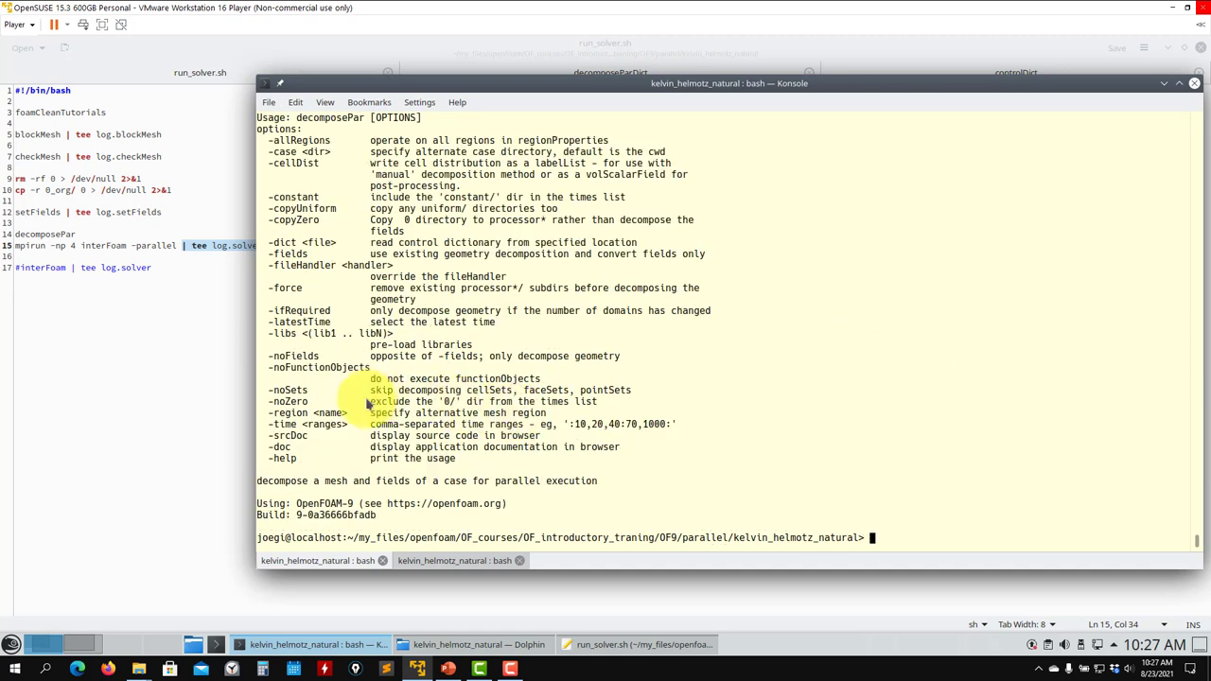
{"action": "left_click_drag", "start_coordinate": [435, 303], "coordinate": [371, 292]}
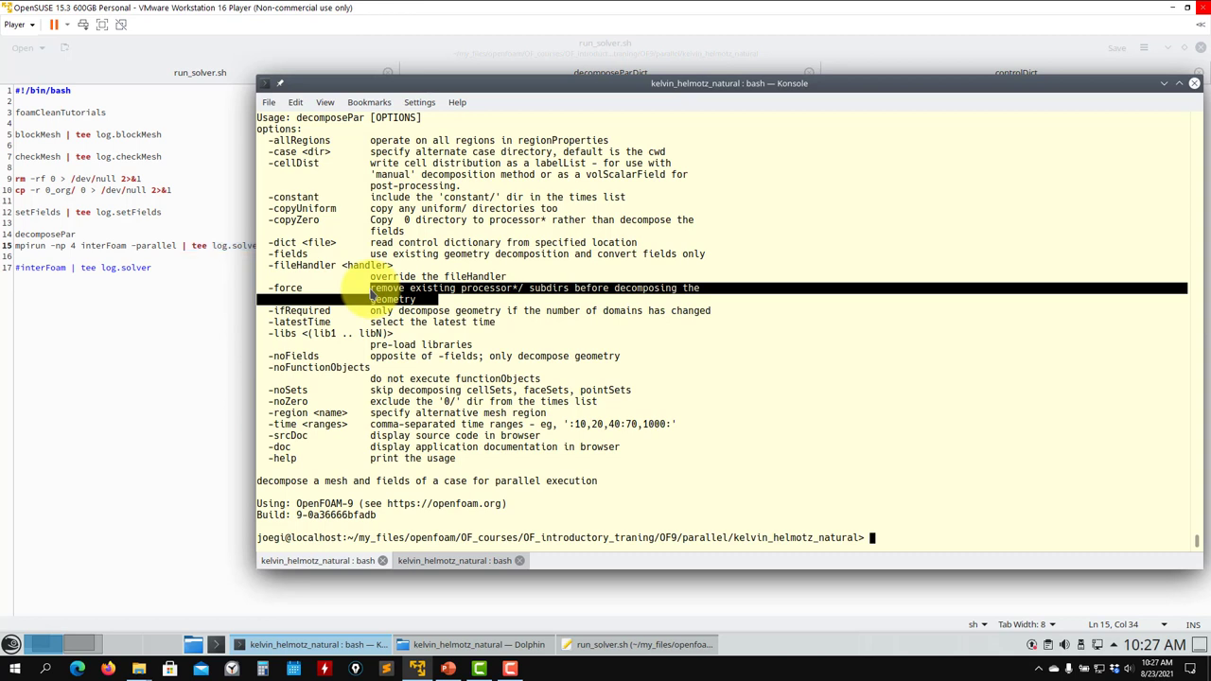
Clear the text highlight and list the case directory again to check the processor folders.
{"action": "left_click", "coordinate": [430, 381]}
{"action": "type", "text": "l"}
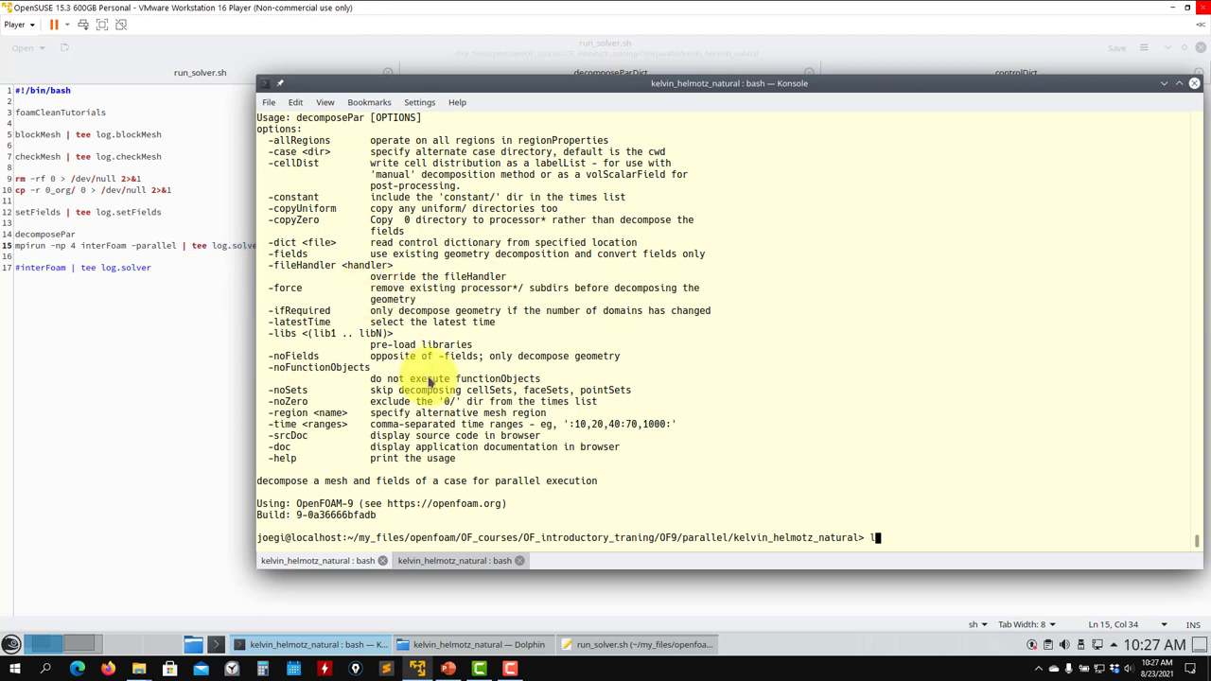
{"action": "type", "text": "s"}
{"action": "key", "text": "Return"}
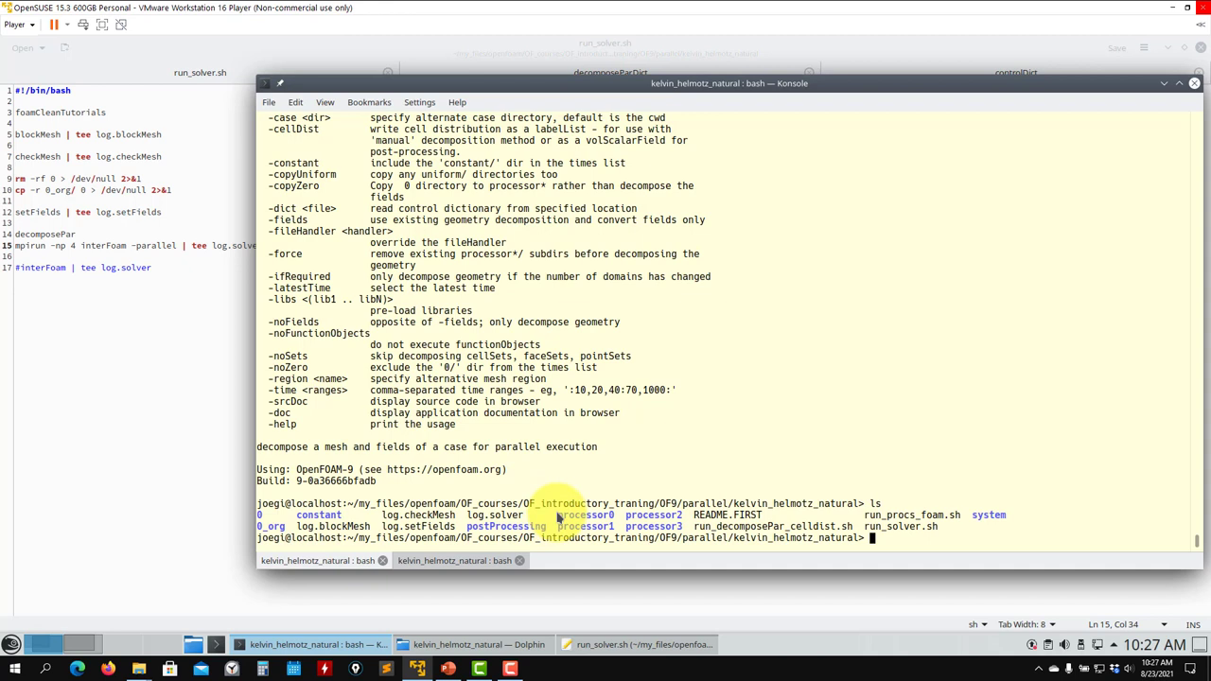
{"action": "type", "text": "rm processor*"}
{"action": "key", "text": "Left"}
{"action": "key", "text": "Left"}
{"action": "key", "text": "Left"}
{"action": "type", "text": "-rf"}
{"action": "key", "text": "BackSpace"}
{"action": "key", "text": "BackSpace"}
{"action": "key", "text": "BackSpace"}
{"action": "key", "text": "BackSpace"}
{"action": "key", "text": "BackSpace"}
{"action": "key", "text": "BackSpace"}
{"action": "key", "text": "BackSpace"}
{"action": "key", "text": "BackSpace"}
{"action": "key", "text": "BackSpace"}
{"action": "key", "text": "BackSpace"}
{"action": "key", "text": "BackSpace"}
{"action": "key", "text": "BackSpace"}
{"action": "key", "text": "BackSpace"}
{"action": "key", "text": "BackSpace"}
{"action": "key", "text": "BackSpace"}
{"action": "key", "text": "BackSpace"}
{"action": "key", "text": "BackSpace"}
Decompose the case again with decomposePar -force, check the processor folders in Dolphin, and return to the terminal.
{"action": "type", "text": "decomposePar -force"}
{"action": "key", "text": "Return"}
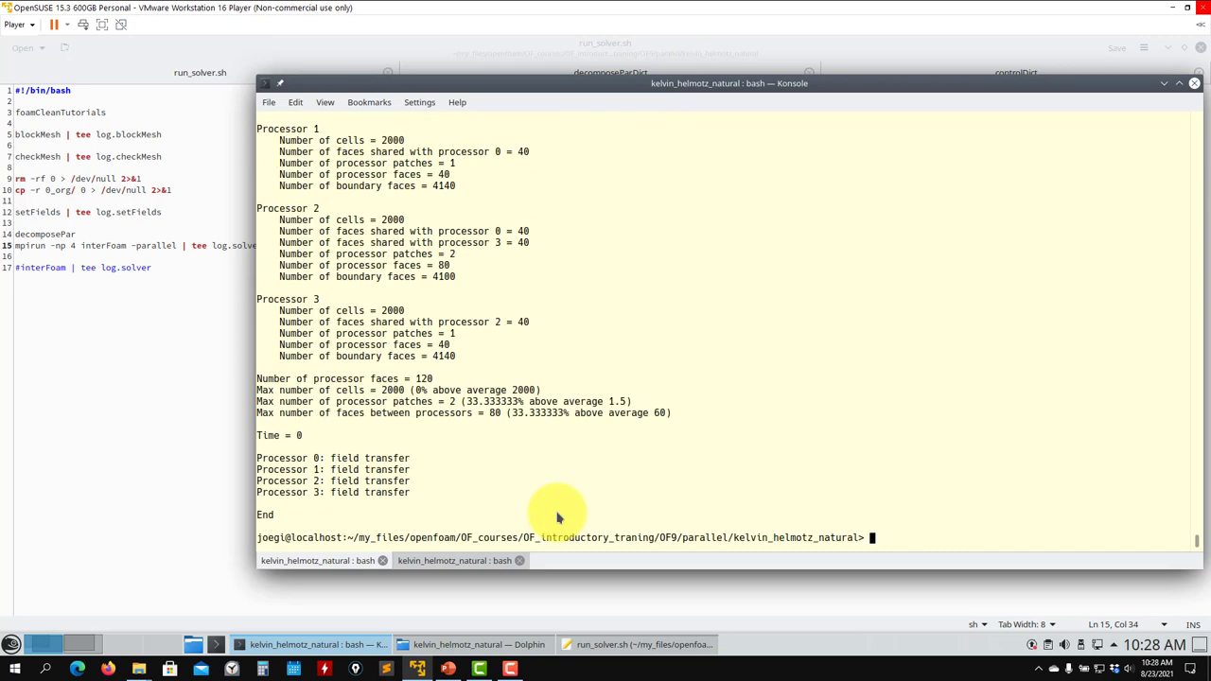
{"action": "left_click", "coordinate": [460, 653]}
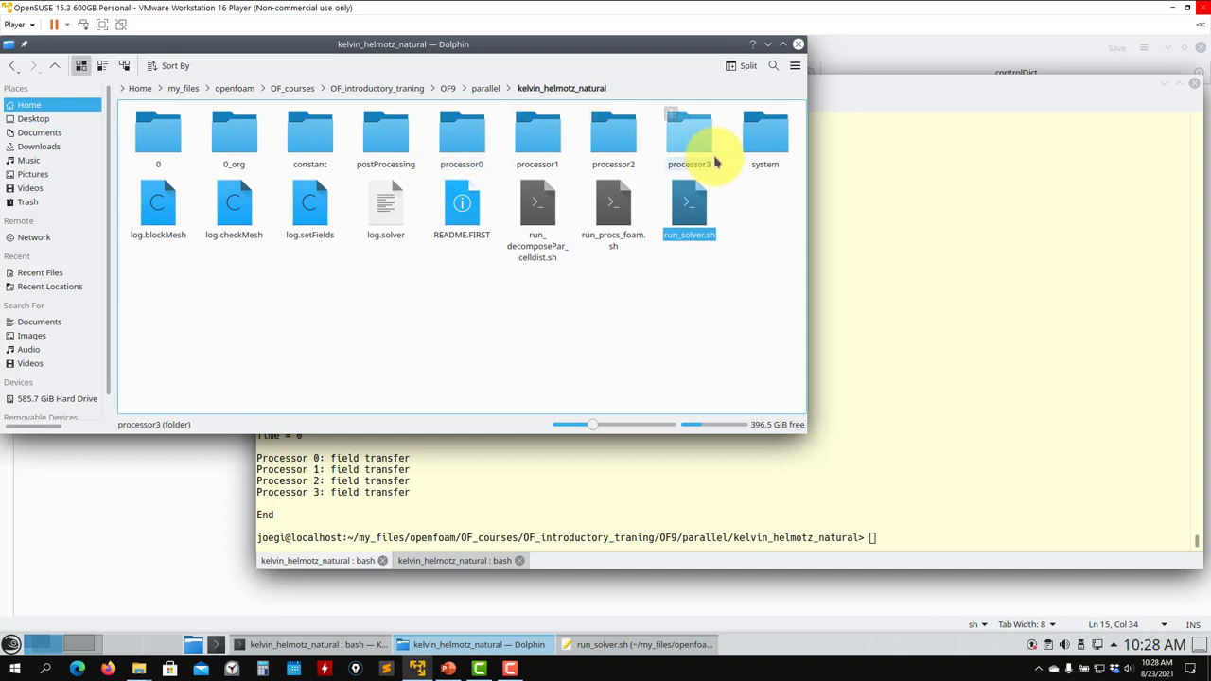
{"action": "left_click", "coordinate": [916, 418]}
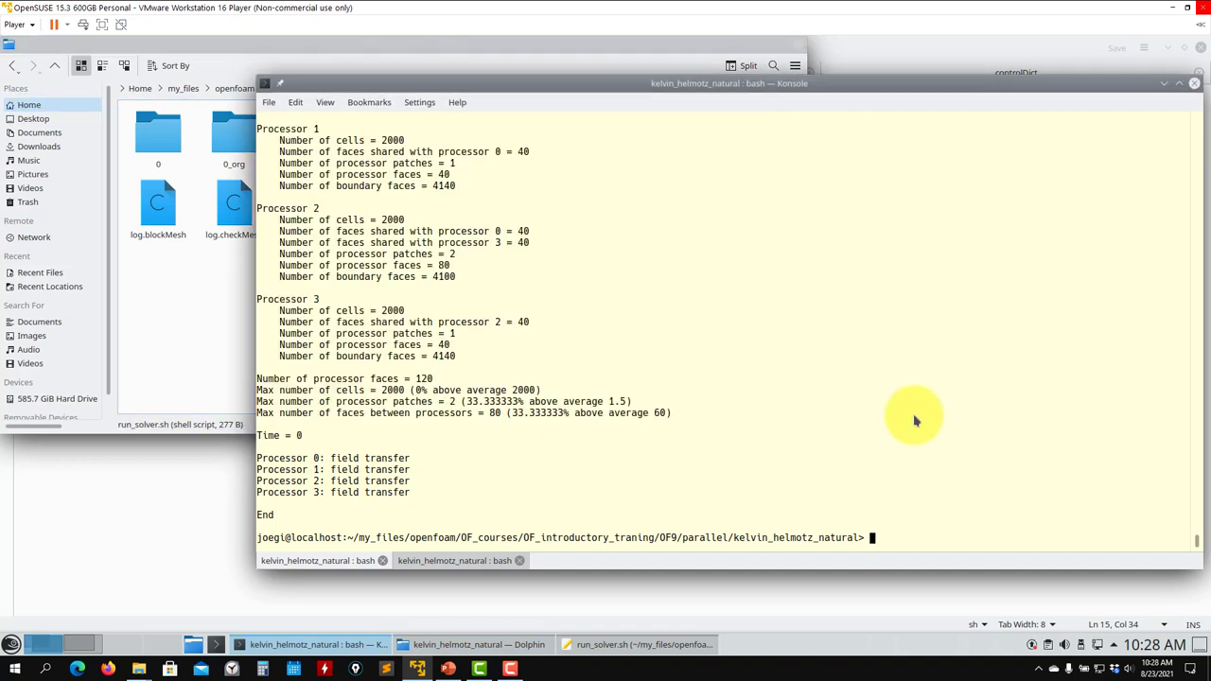